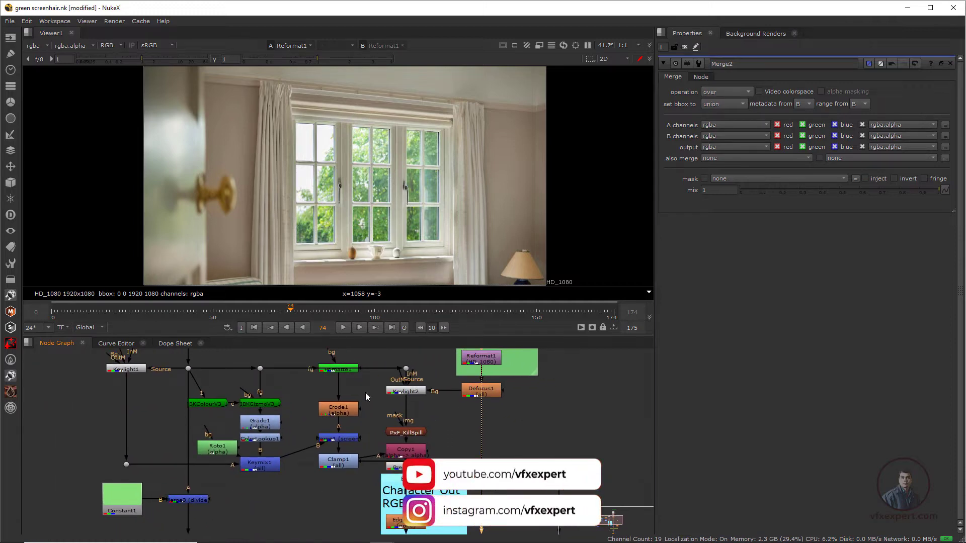
scroll(322, 471, down, 2)
Step: Show the output of the Merge2 node in the Final Merge(Out) backdrop in the viewer
middle_drag(393, 420, 382, 406)
middle_drag(413, 520, 351, 441)
scroll(351, 441, up, 2)
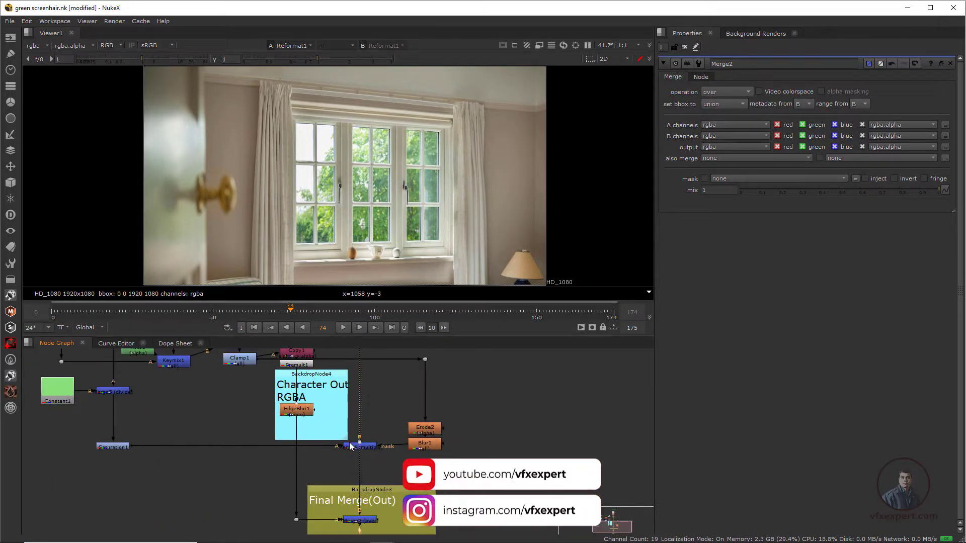
middle_drag(383, 475, 345, 423)
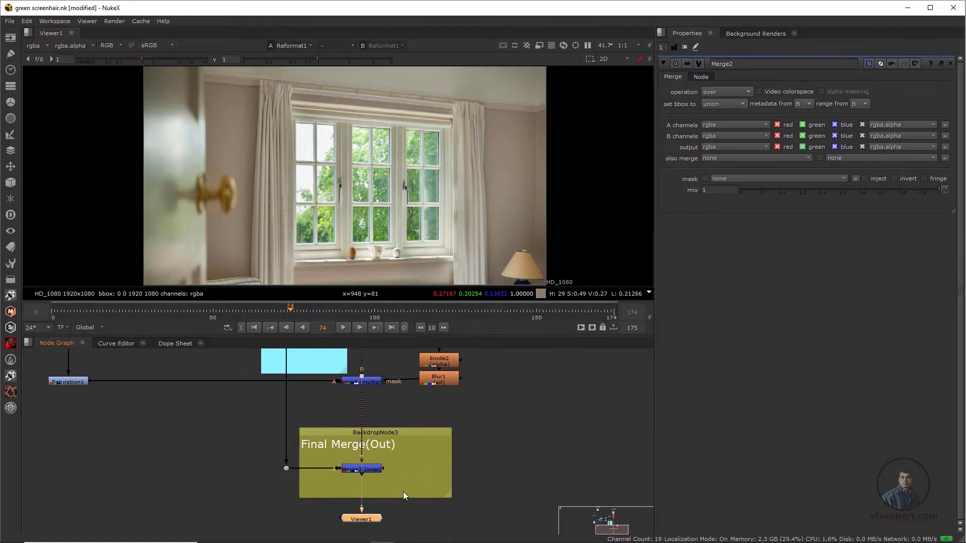
scroll(400, 492, up, 2)
drag(358, 532, 319, 526)
click(354, 460)
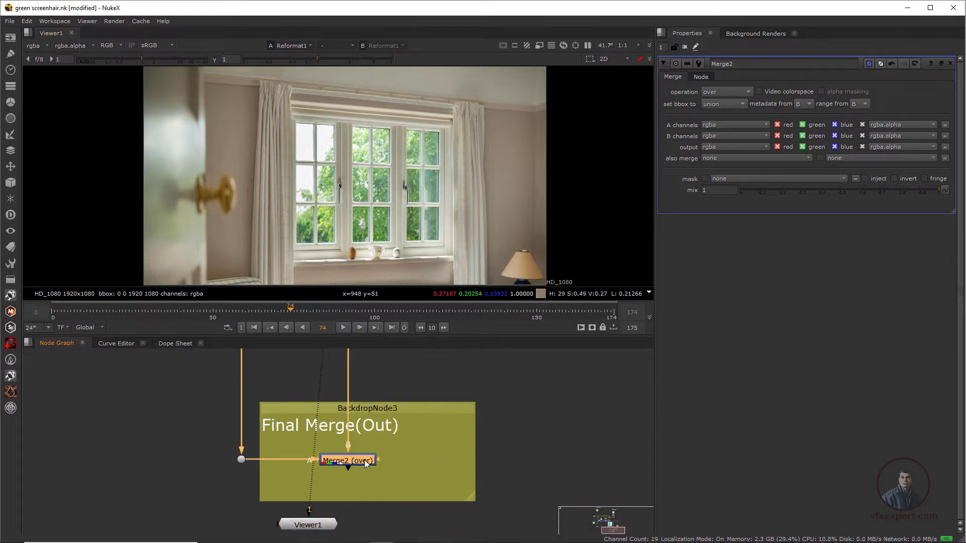
key(1)
Step: Scrub through the timeline to review the final composite, ending on frame 65
scroll(385, 213, down, 1)
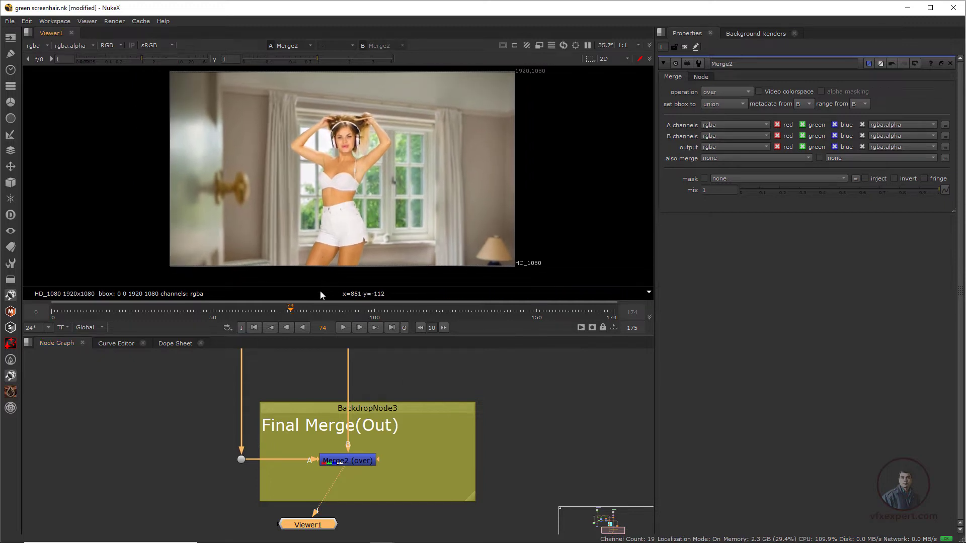
click(344, 318)
drag(369, 320, 431, 325)
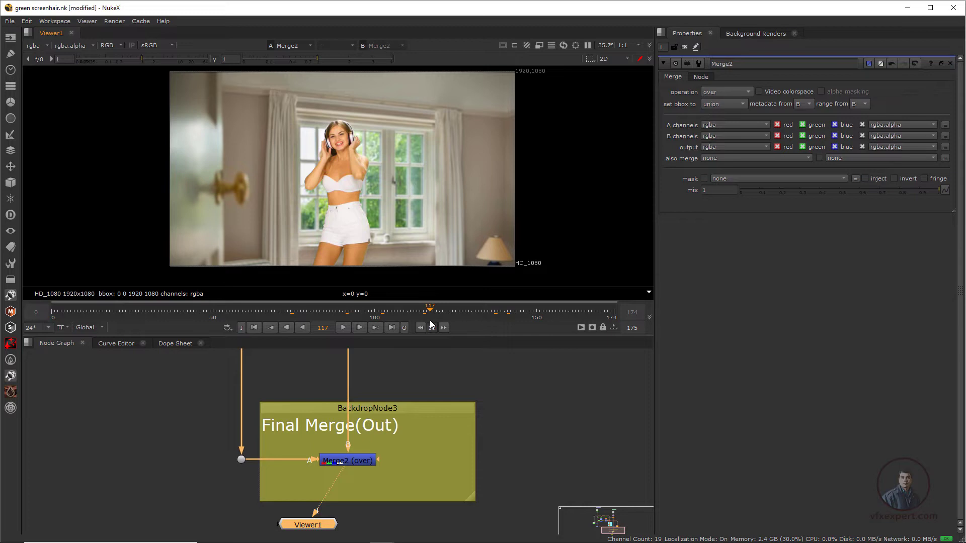
drag(429, 308, 261, 311)
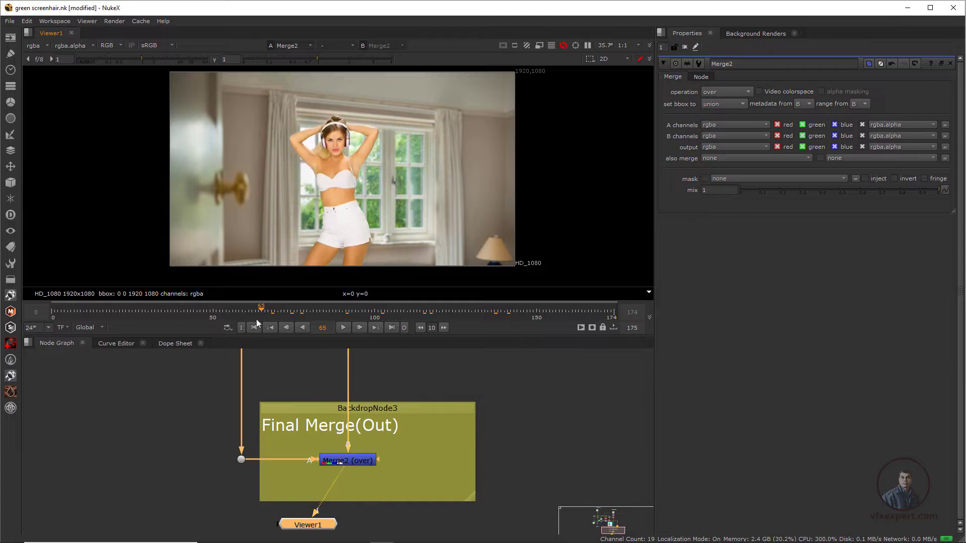
scroll(360, 223, up, 3)
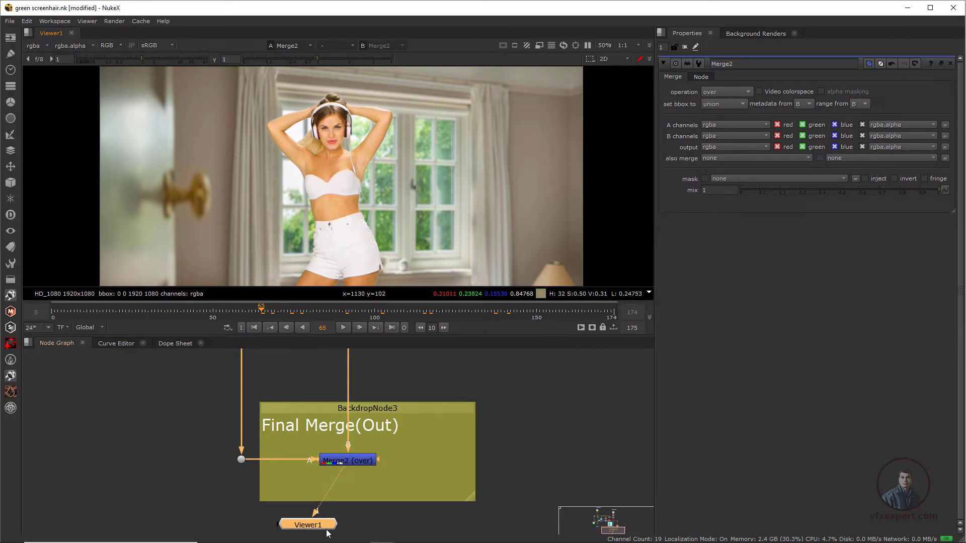
Step: Line up Viewer1 below Merge2, then add a Write node and place it beside the Final Merge(Out) backdrop
drag(330, 532, 370, 532)
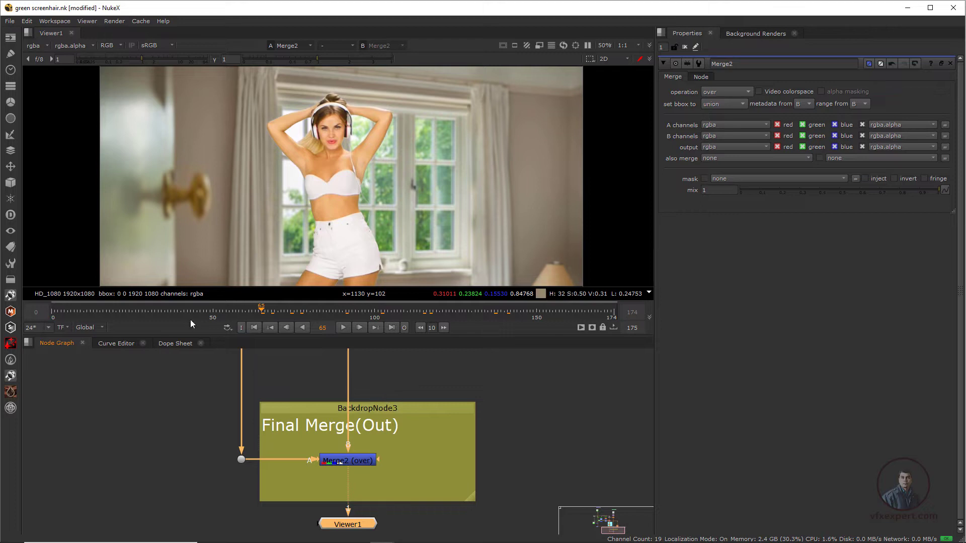
click(14, 40)
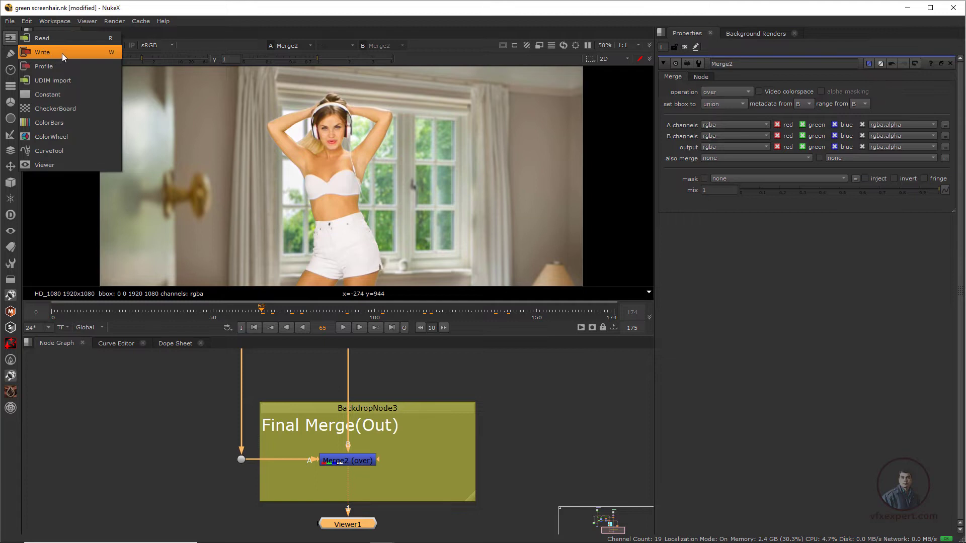
click(100, 52)
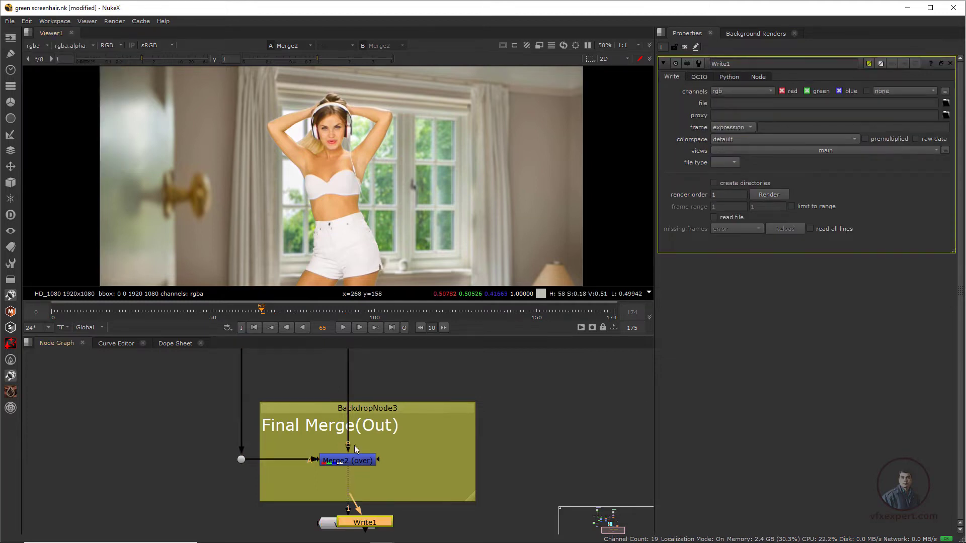
drag(391, 525, 566, 458)
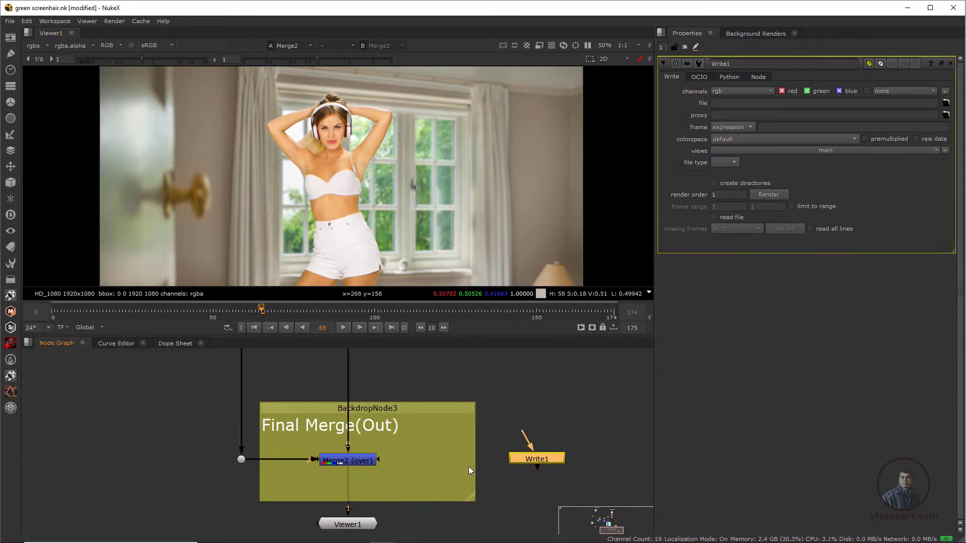
middle_drag(565, 457, 474, 441)
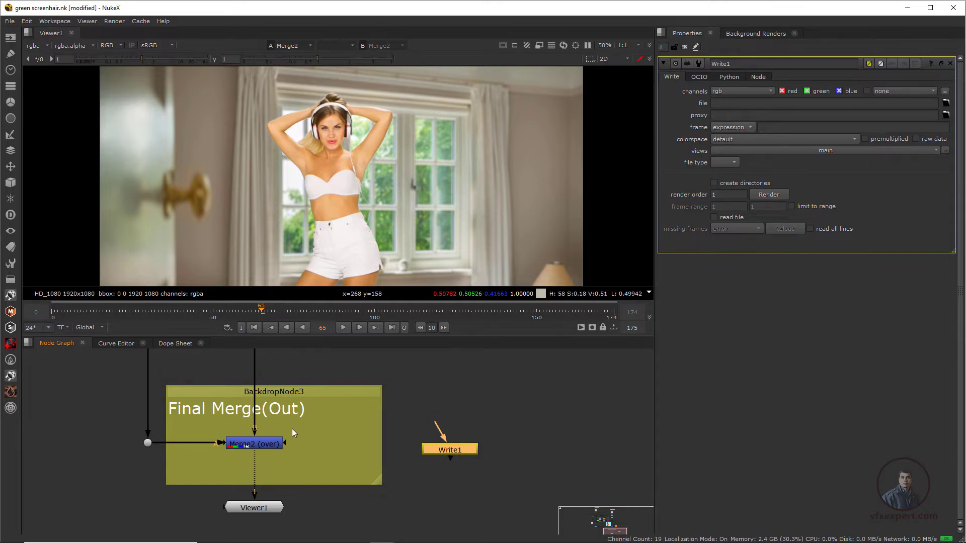
Step: Connect the Write node to the output of Merge2 and place Viewer1 below it, showing the Write node's result
click(262, 446)
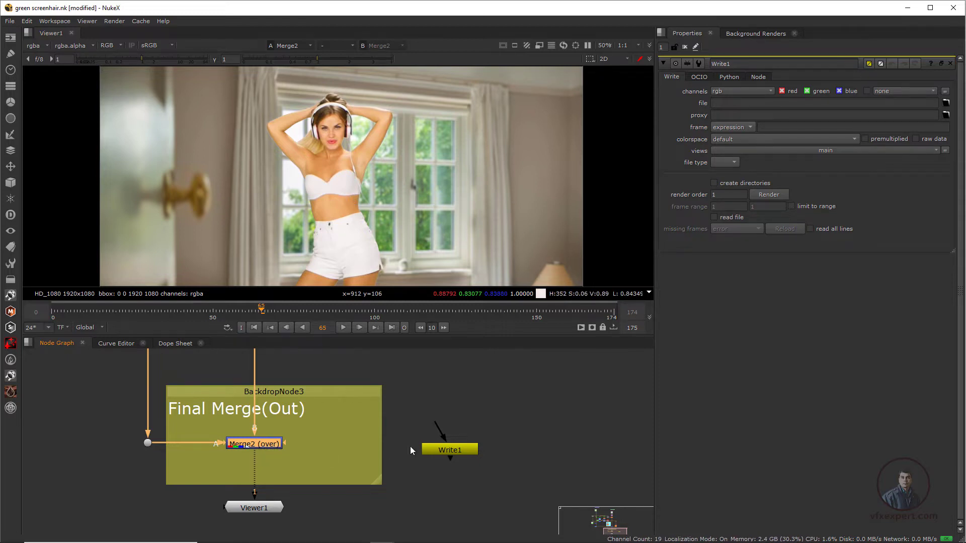
drag(439, 427, 264, 448)
drag(461, 448, 487, 445)
drag(254, 454, 469, 445)
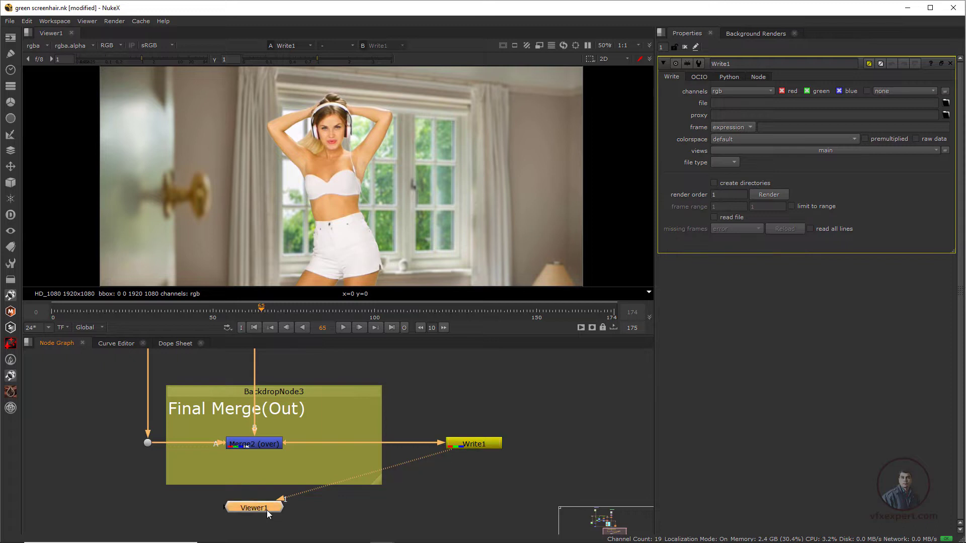
drag(267, 511, 480, 488)
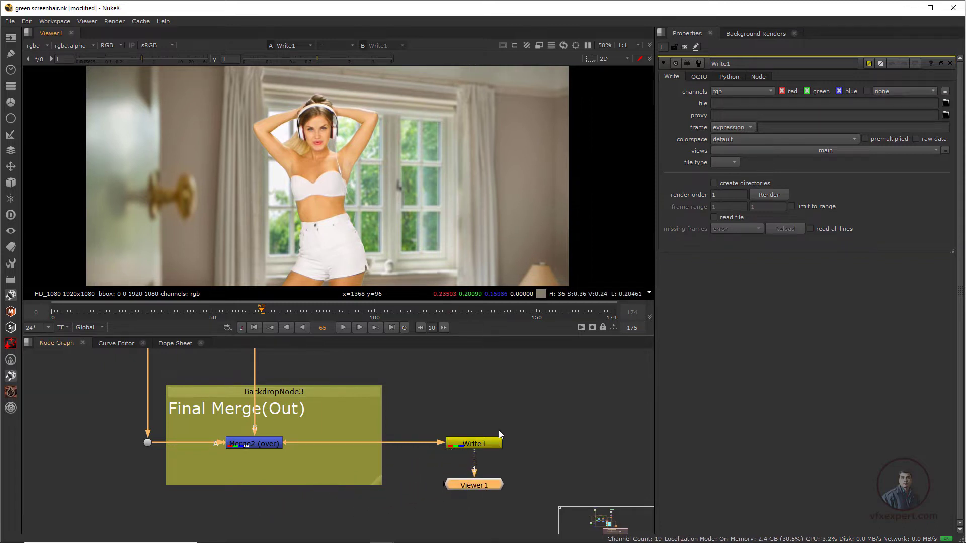
Step: Browse for the Write1 output file location and open the New Vfx Footage folder on drive F
click(477, 442)
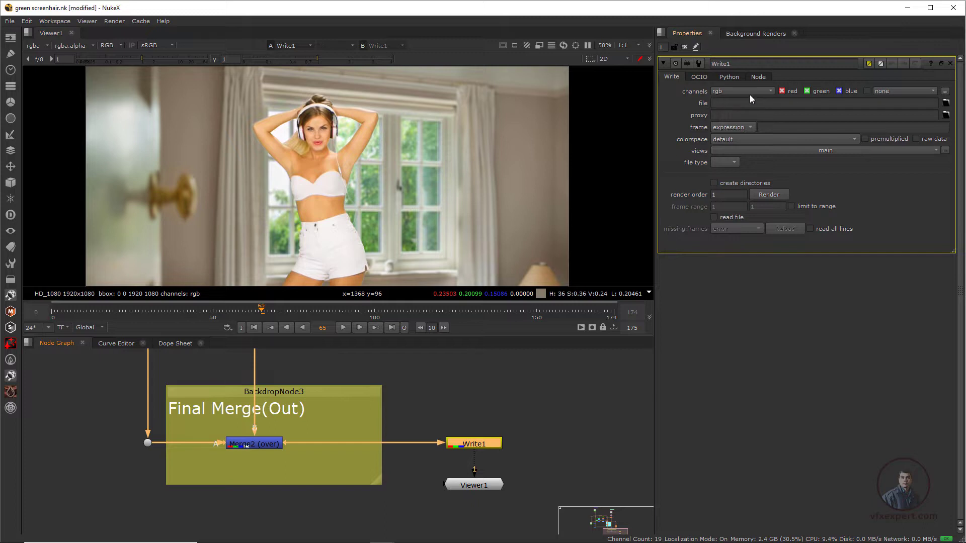
click(946, 103)
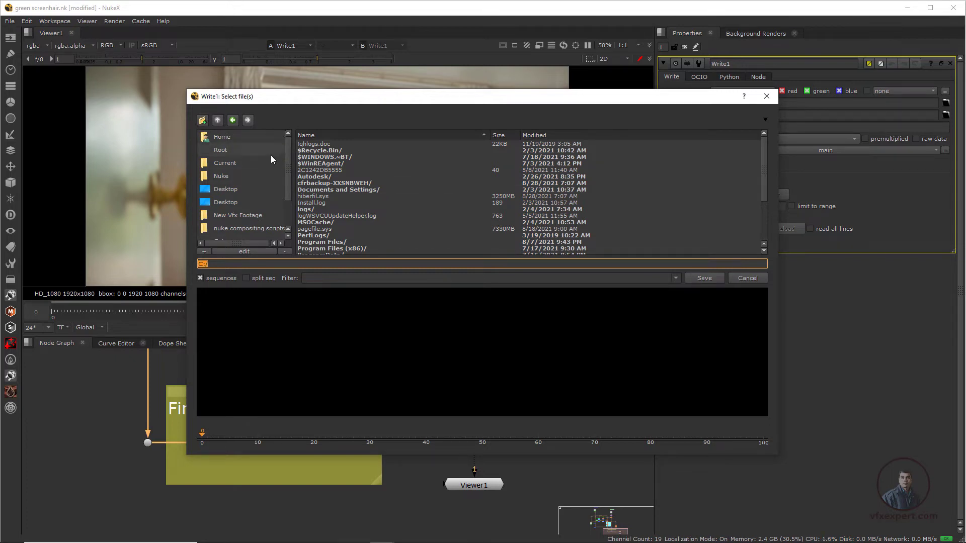
scroll(288, 194, down, 1)
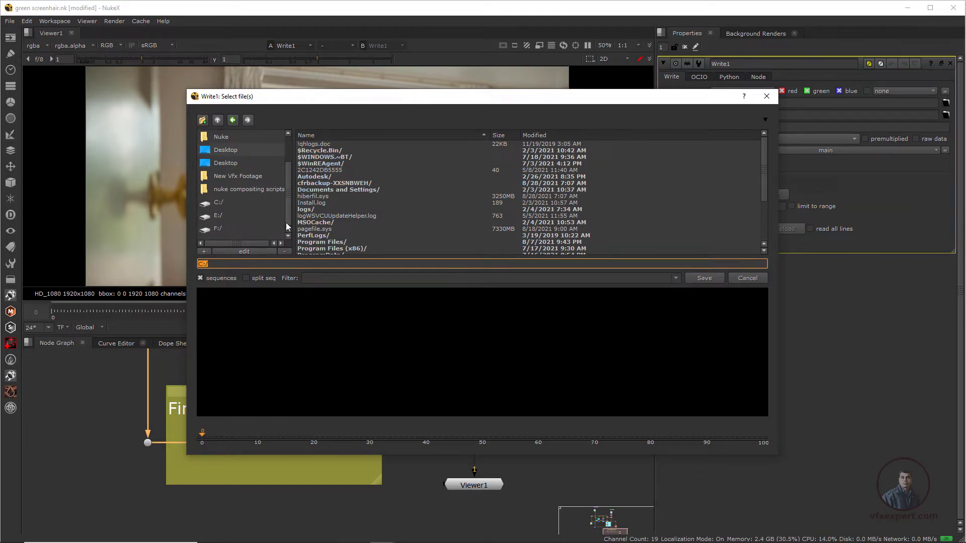
click(213, 230)
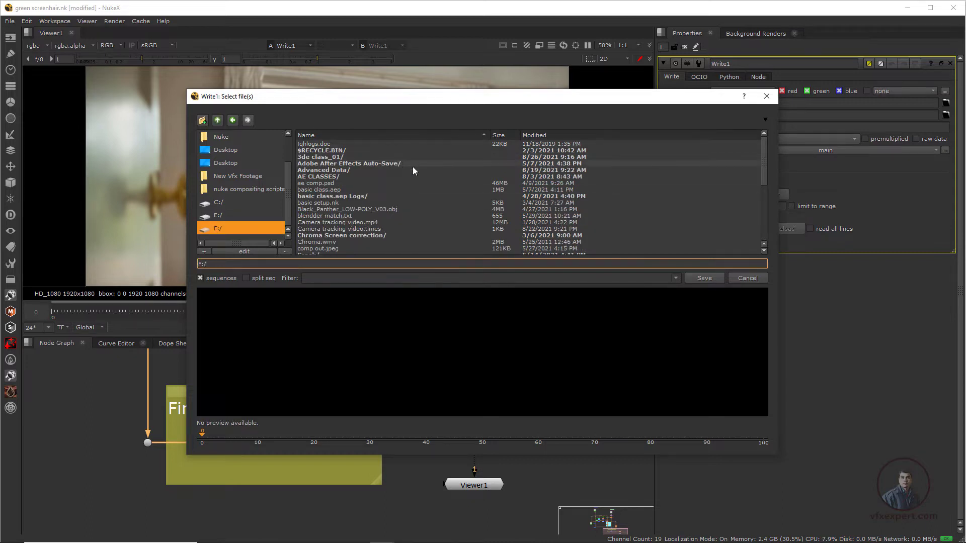
scroll(422, 201, down, 4)
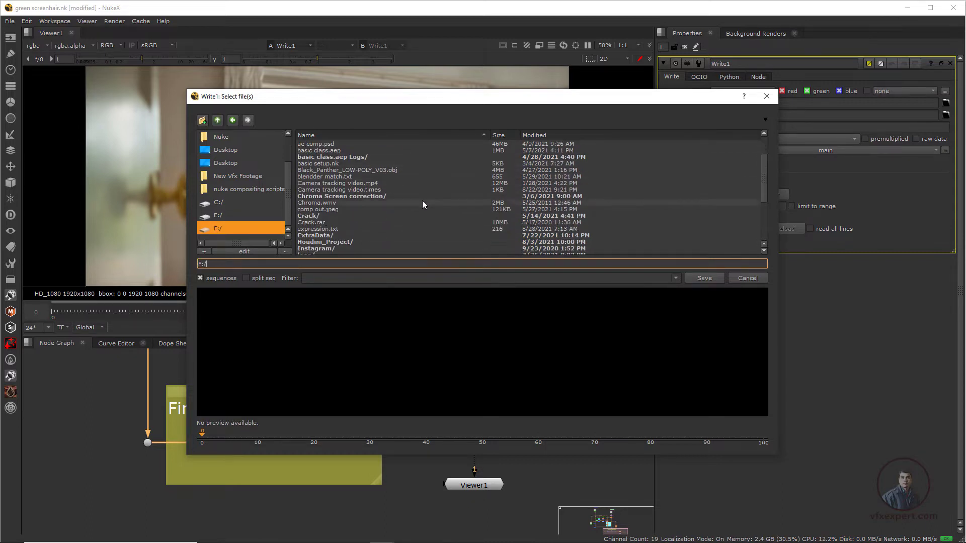
scroll(422, 204, down, 1)
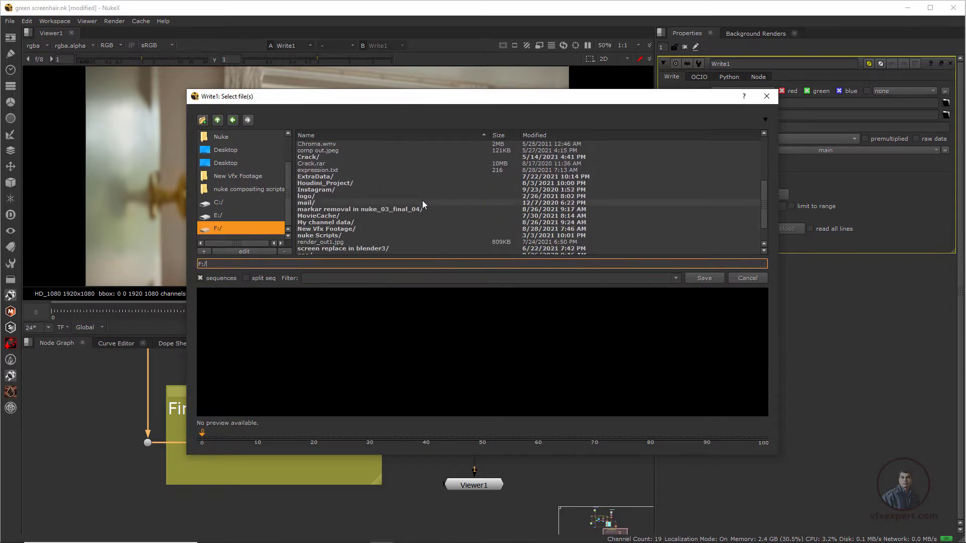
double_click(334, 230)
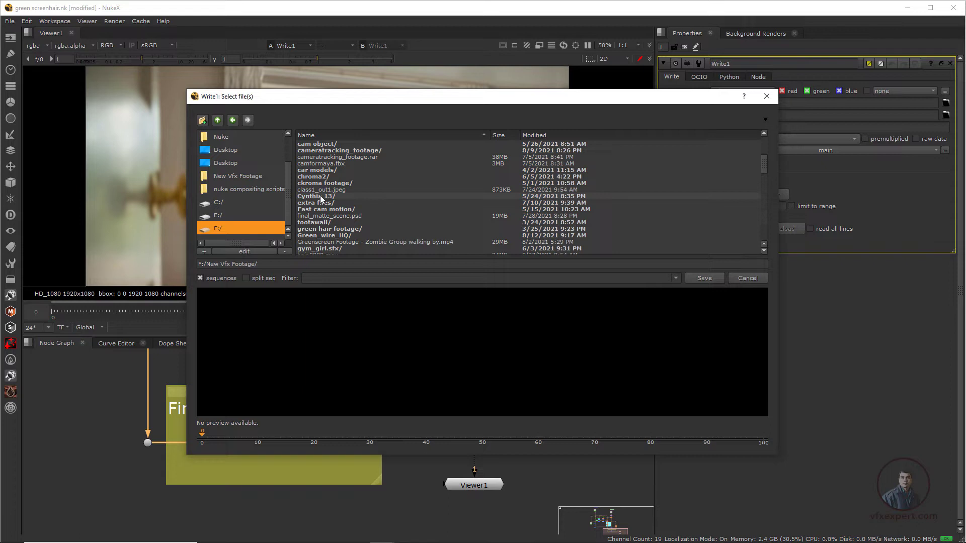
Step: Create a new folder named Render_out inside New Vfx Footage
click(203, 121)
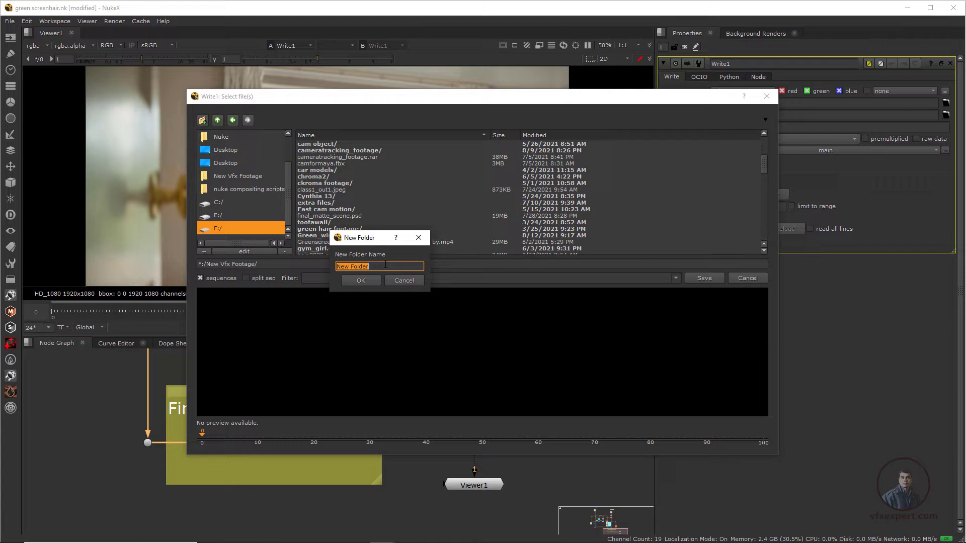
text(Render_out)
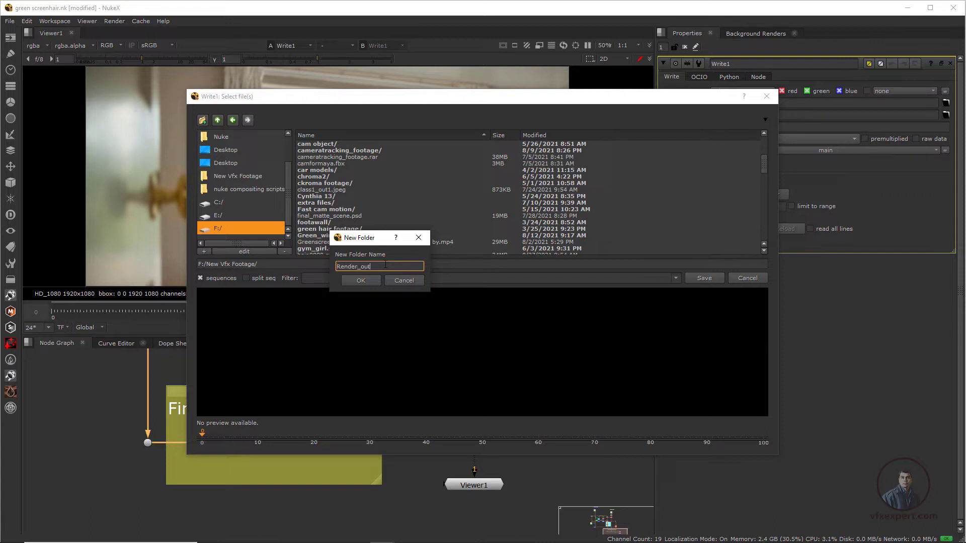
click(361, 280)
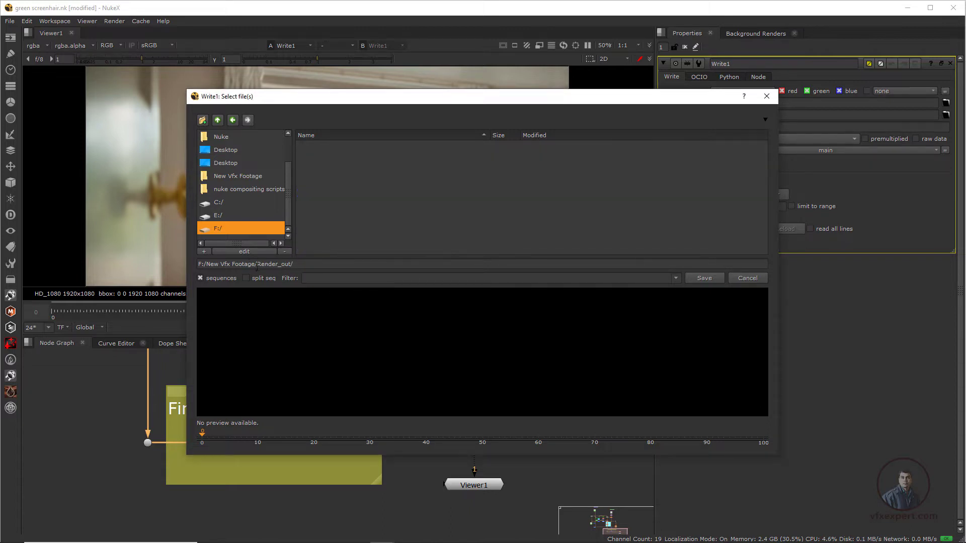
Step: Name the output file out_movefile.mov in the Render_out folder and save the path
click(258, 265)
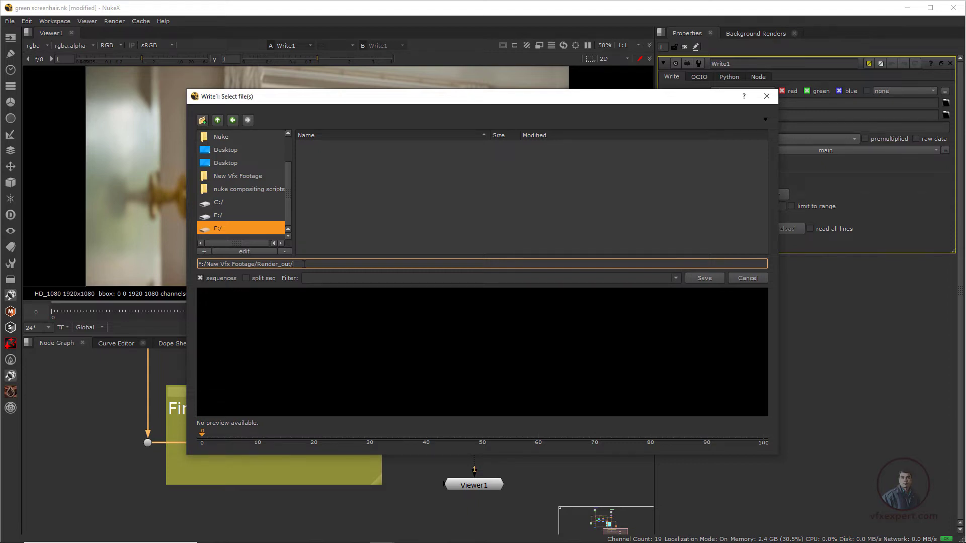
text(out_movefile)
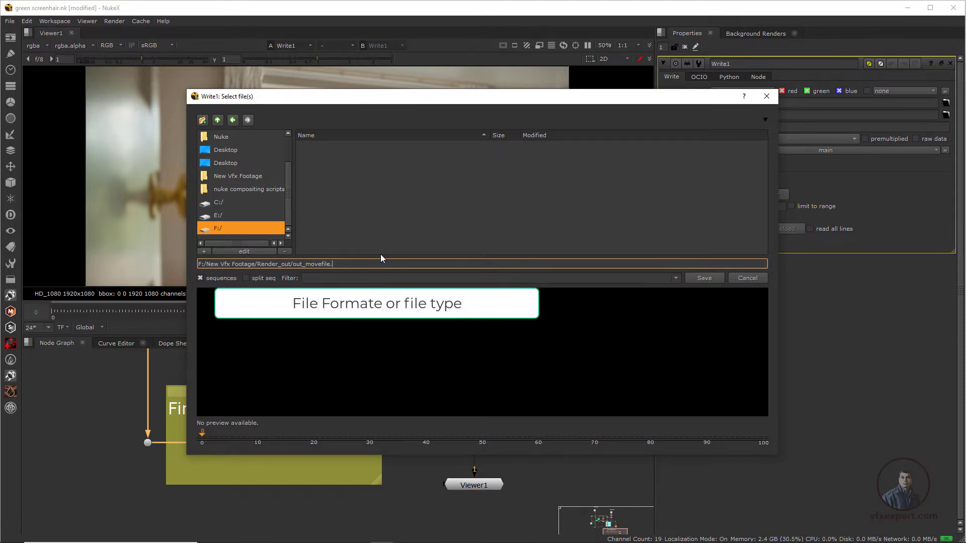
text(.mov)
click(703, 278)
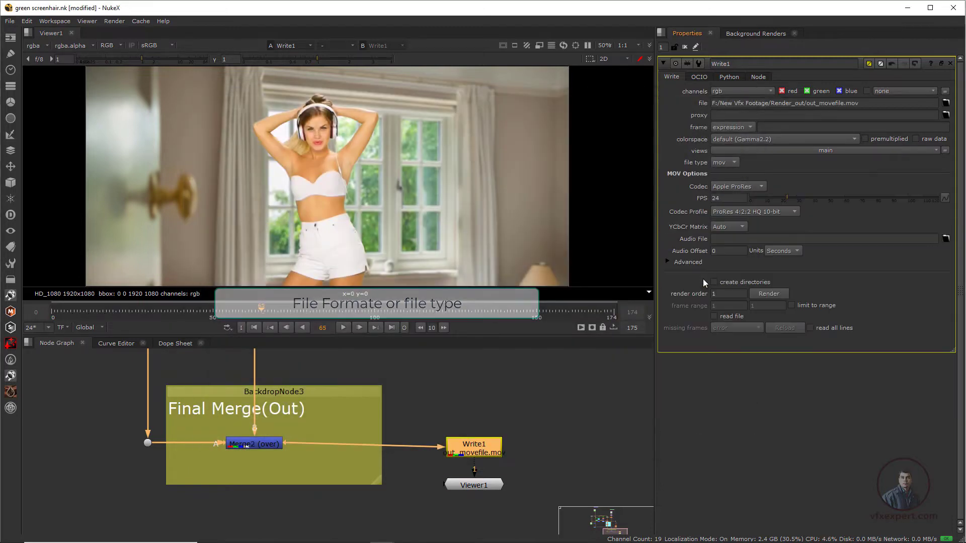
Step: Keep mov as the Write node's file type, matching the output file extension, and set the codec to H.264
click(734, 162)
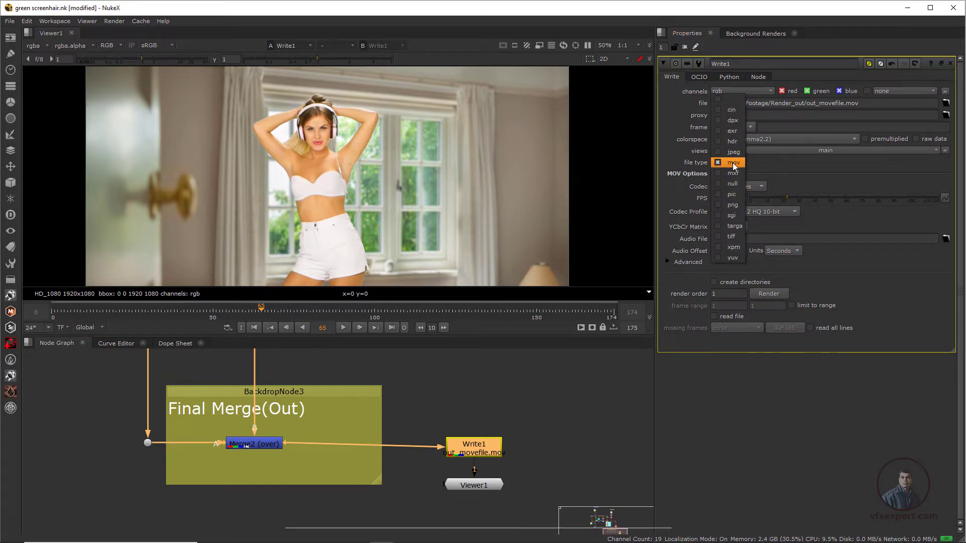
click(732, 162)
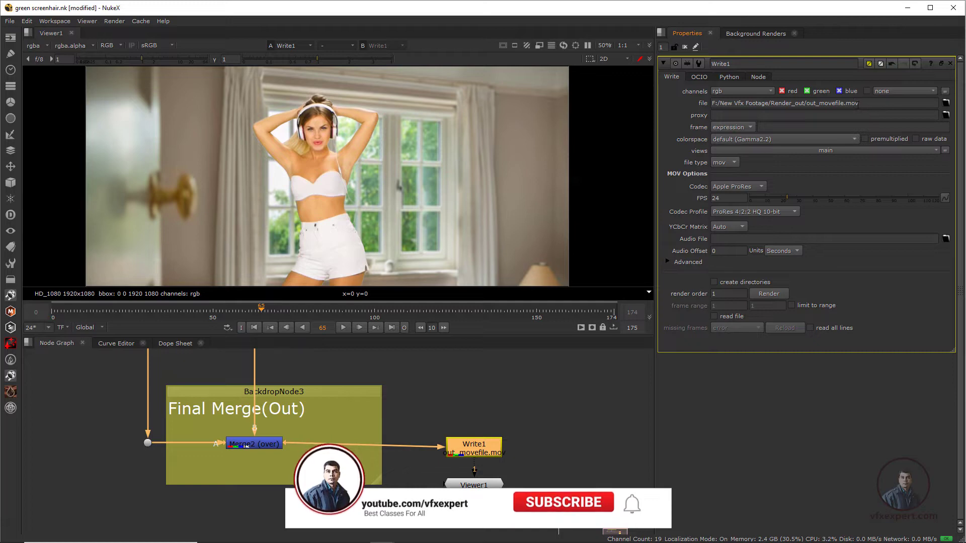
double_click(851, 103)
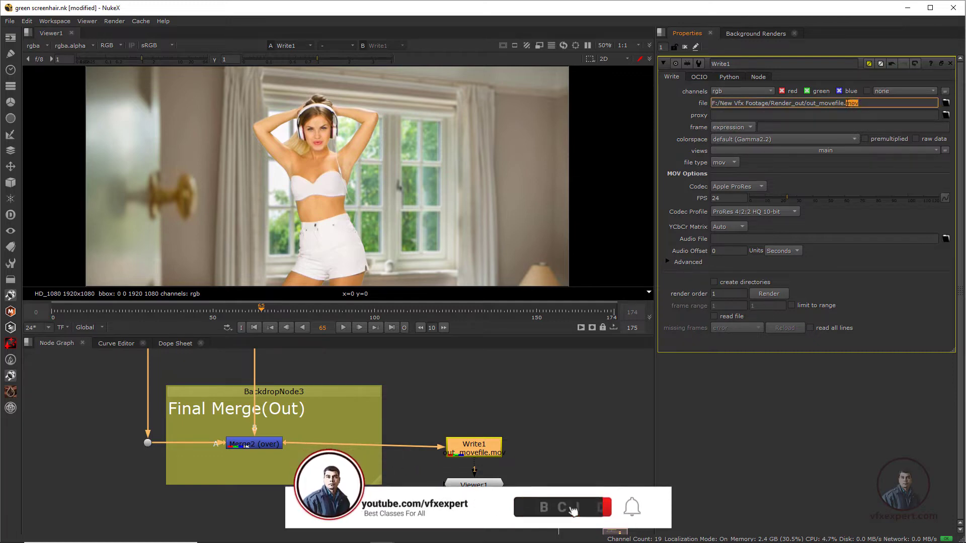
click(862, 105)
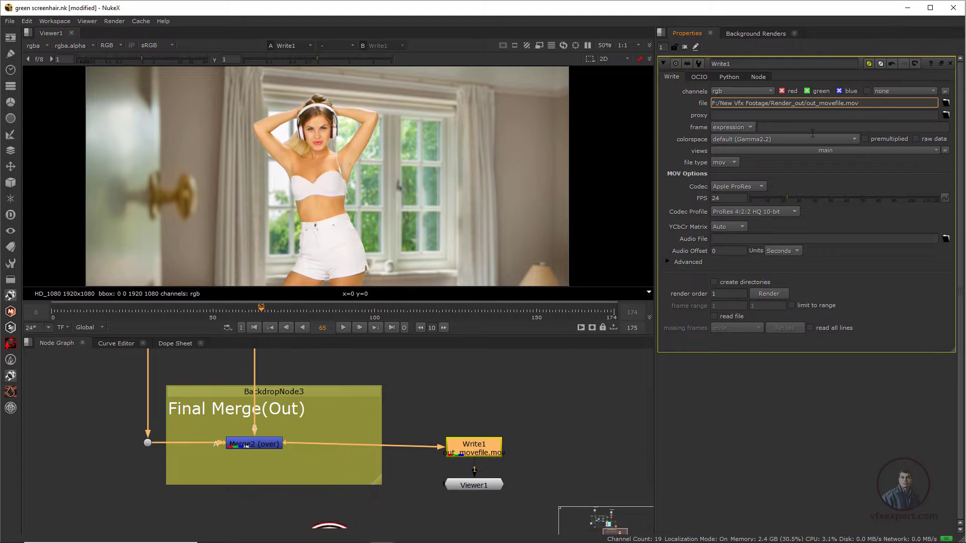
click(765, 168)
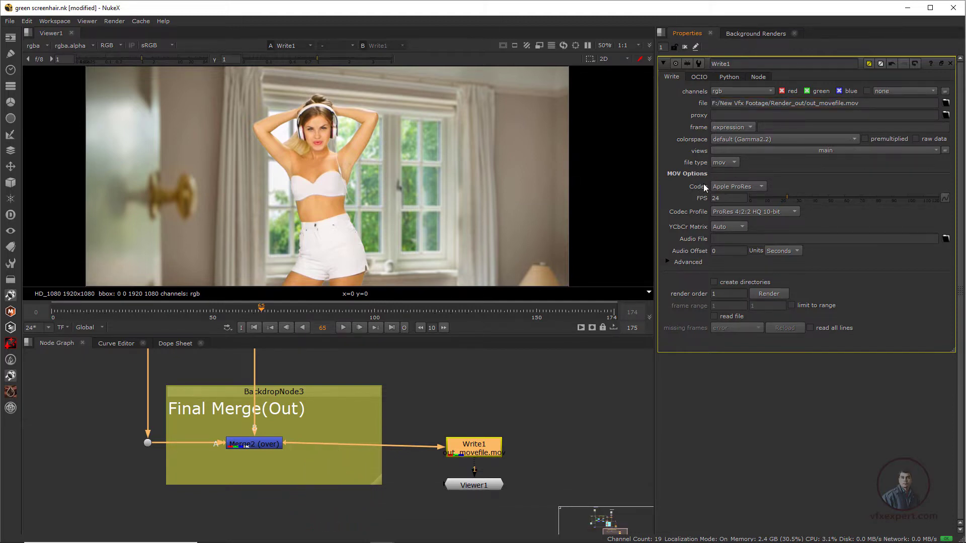
click(761, 186)
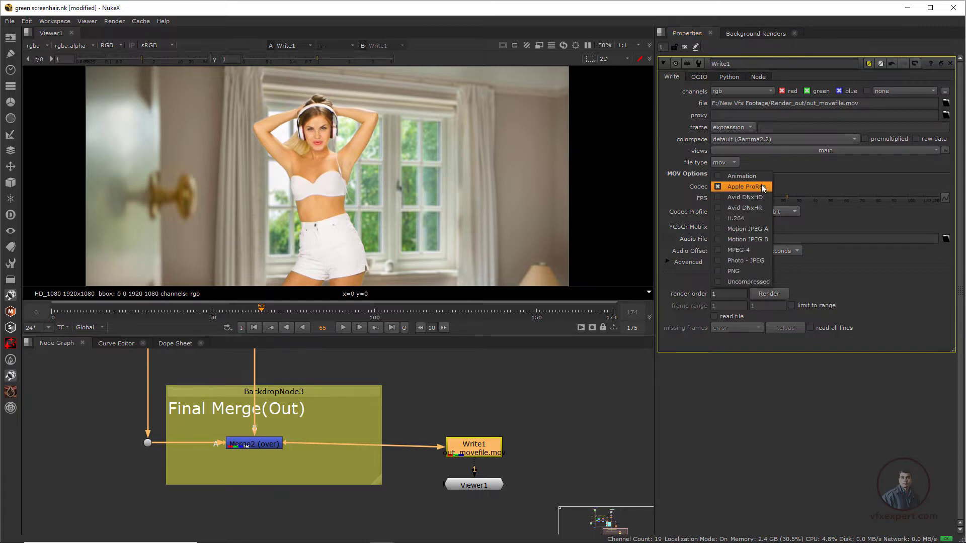
click(741, 219)
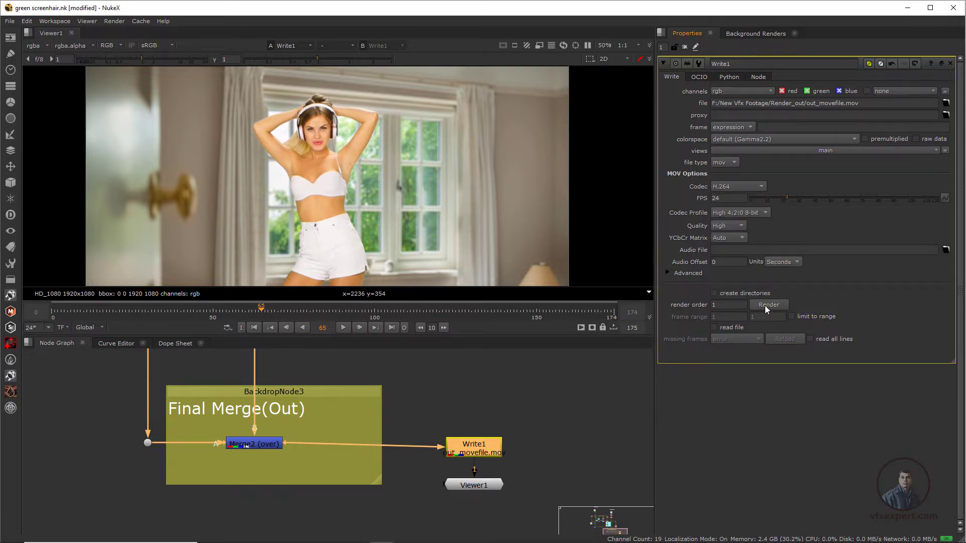
Step: Render Write1 to the movie file using the global frame range 0-174
click(778, 304)
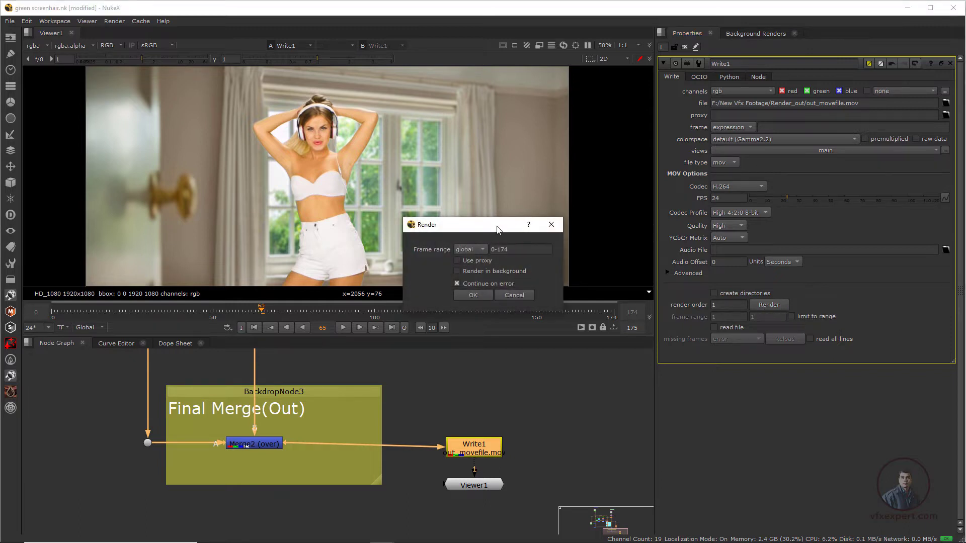
drag(493, 232, 474, 228)
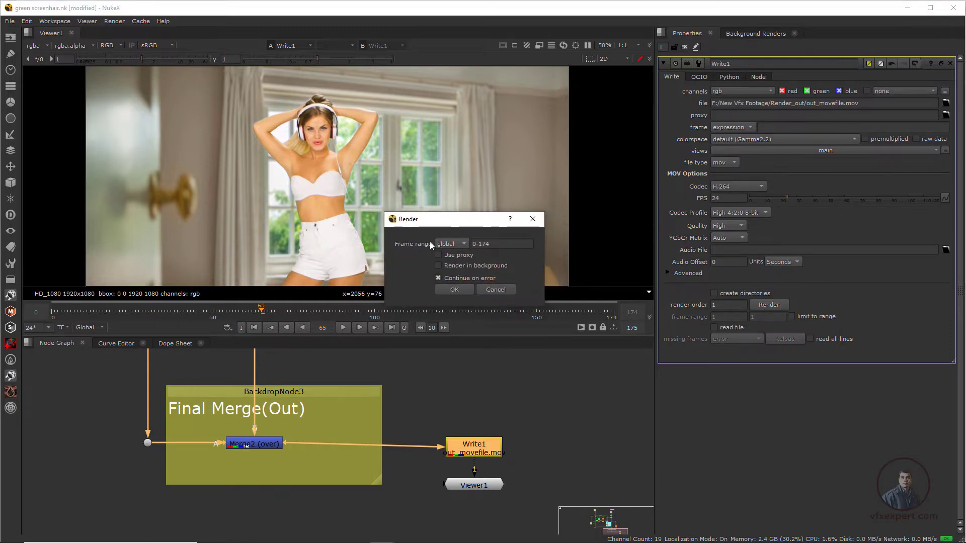
click(465, 245)
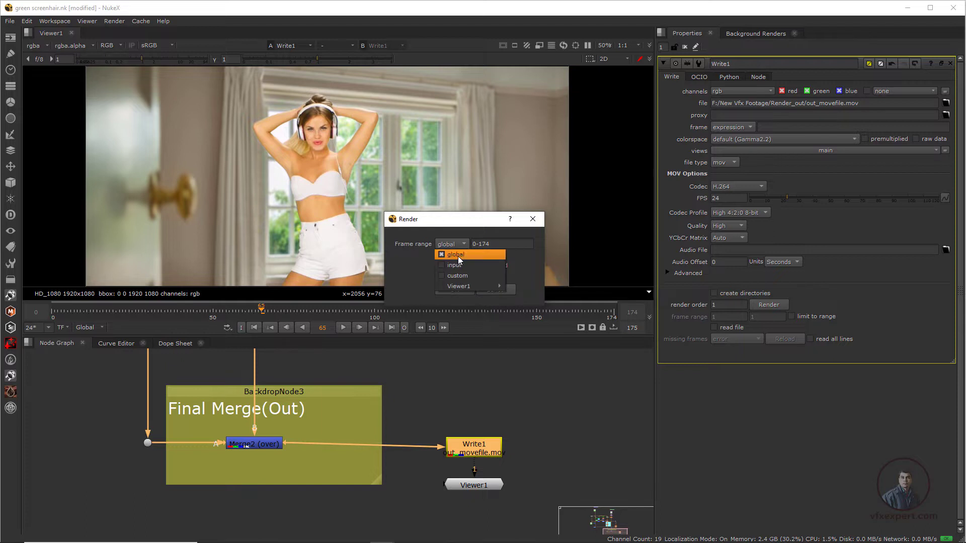
click(458, 256)
drag(468, 220, 457, 385)
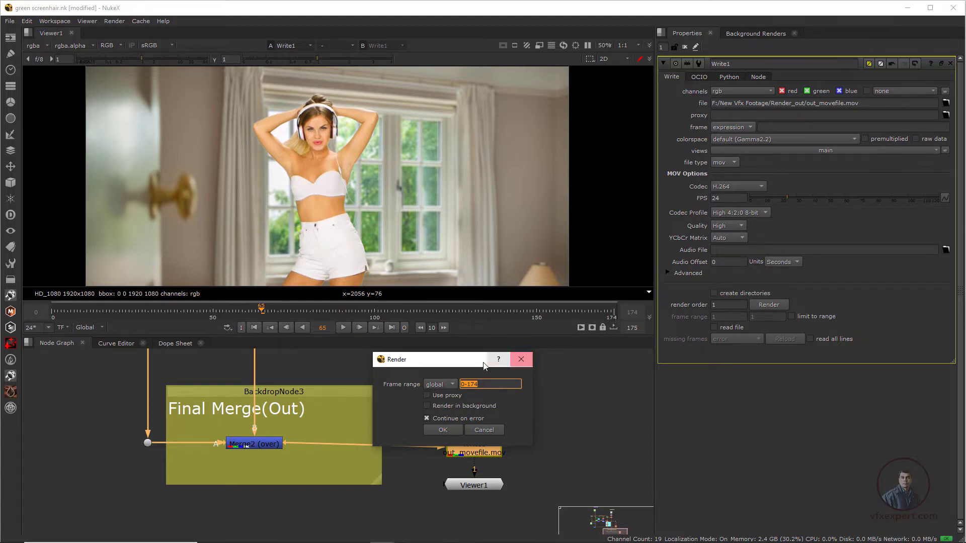
drag(478, 361, 495, 351)
click(469, 376)
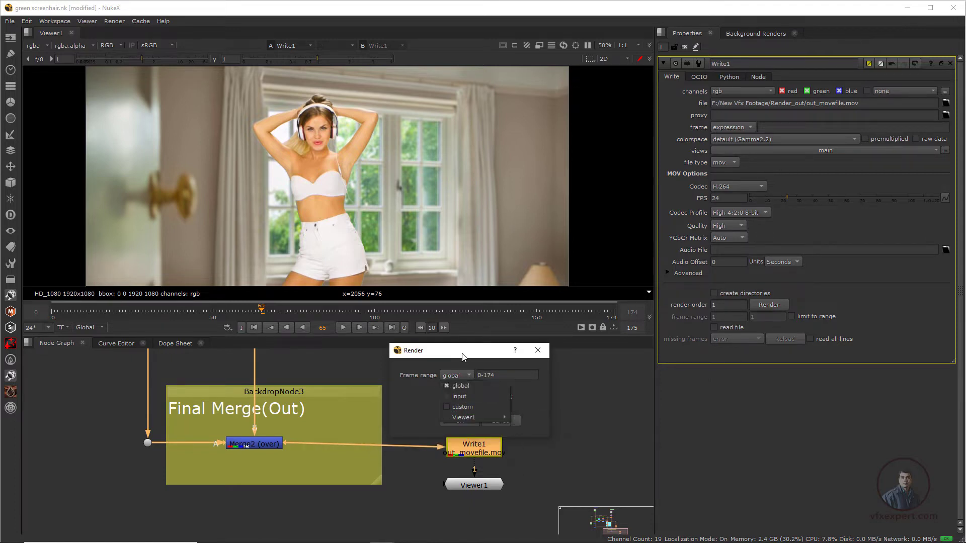
click(464, 385)
drag(487, 356, 508, 252)
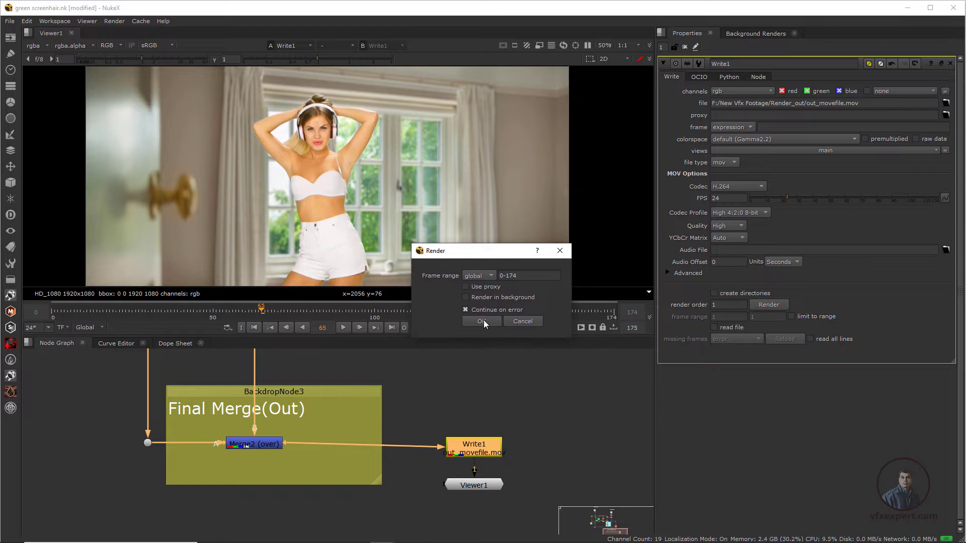
click(481, 321)
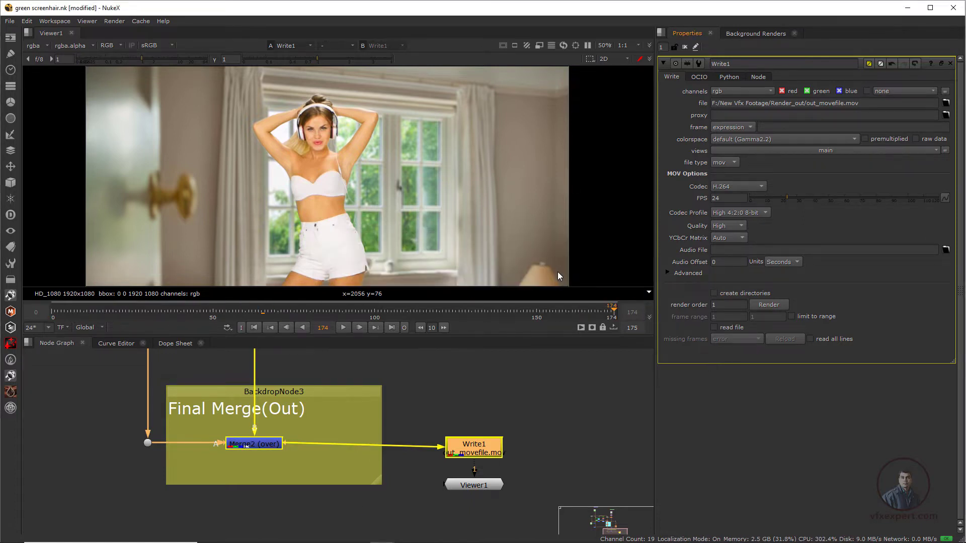
Step: Switch to File Explorer and check the folder path and the rendered out_movefile in Render_out
click(283, 533)
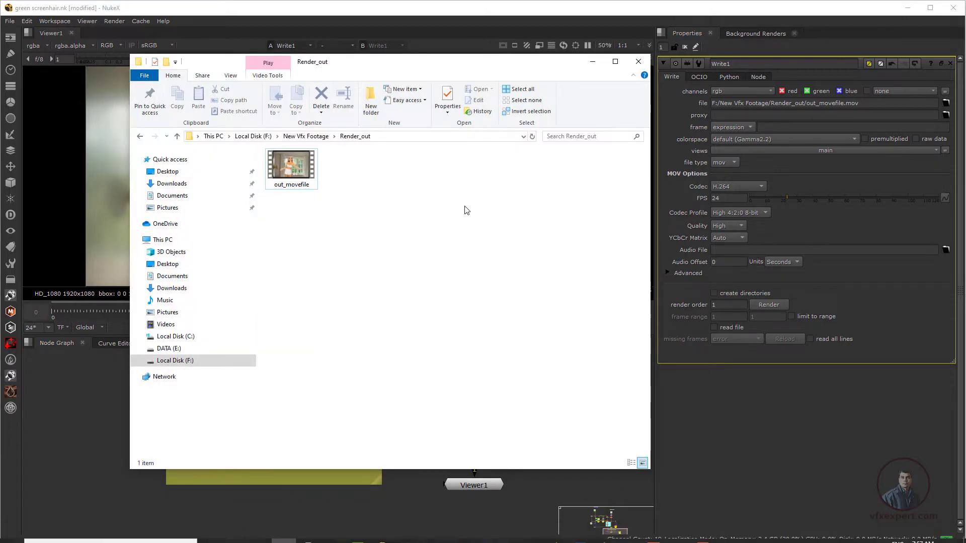
drag(508, 61, 543, 64)
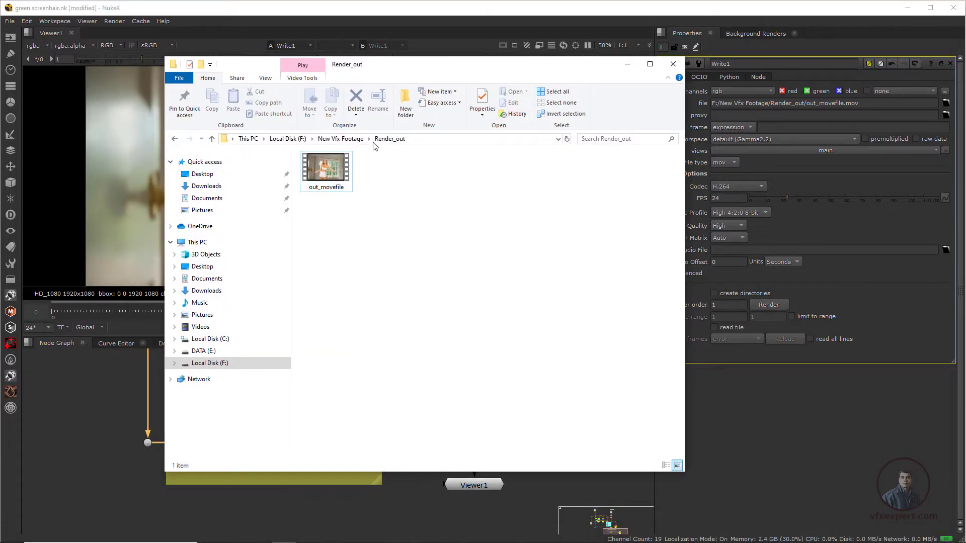
click(419, 140)
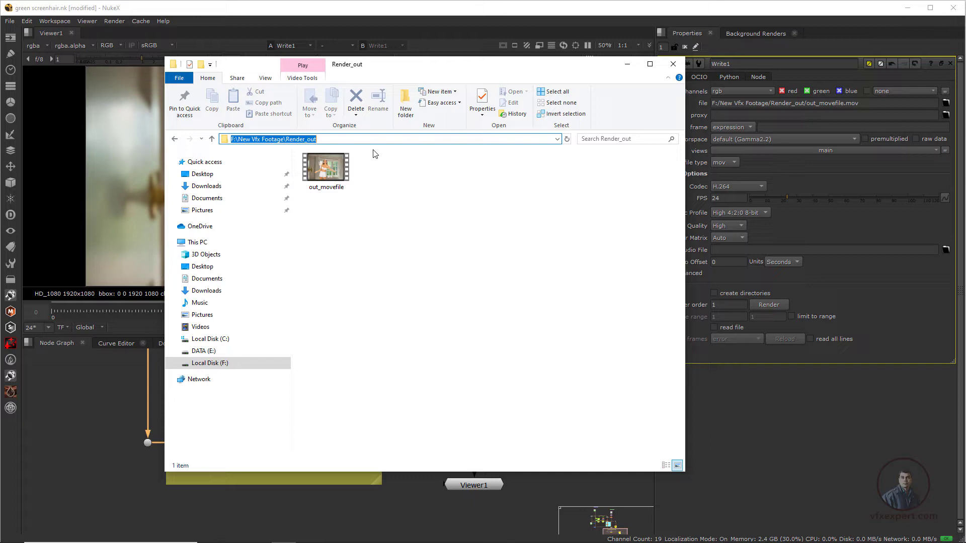
click(330, 139)
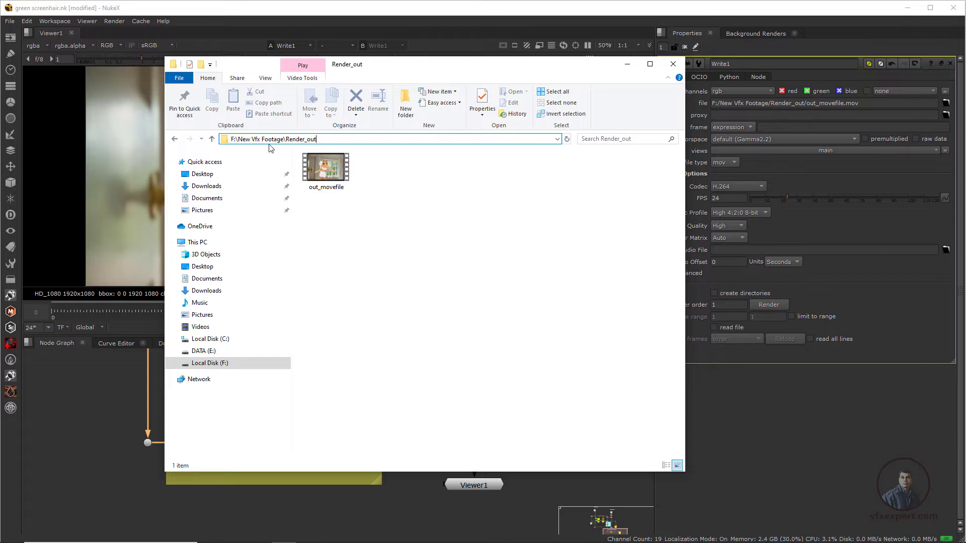
click(332, 171)
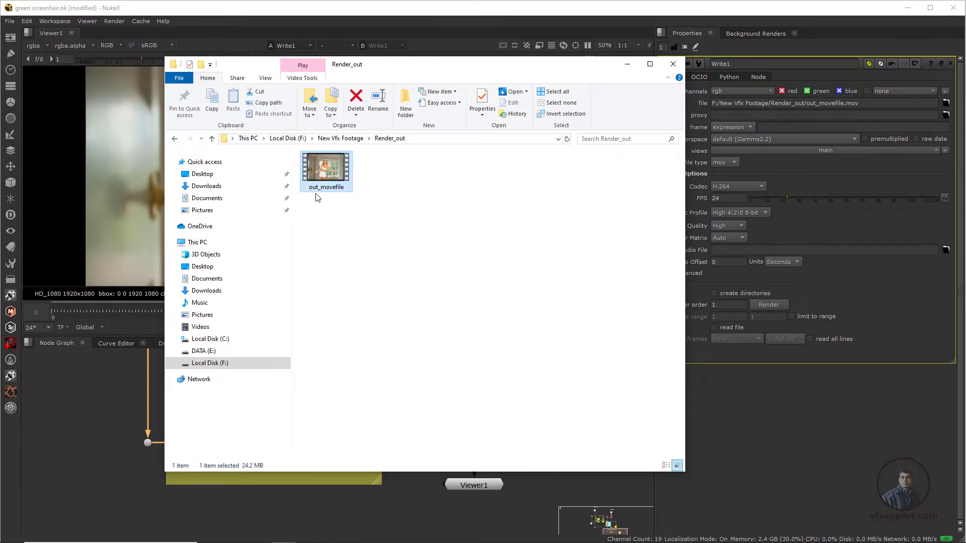
click(345, 220)
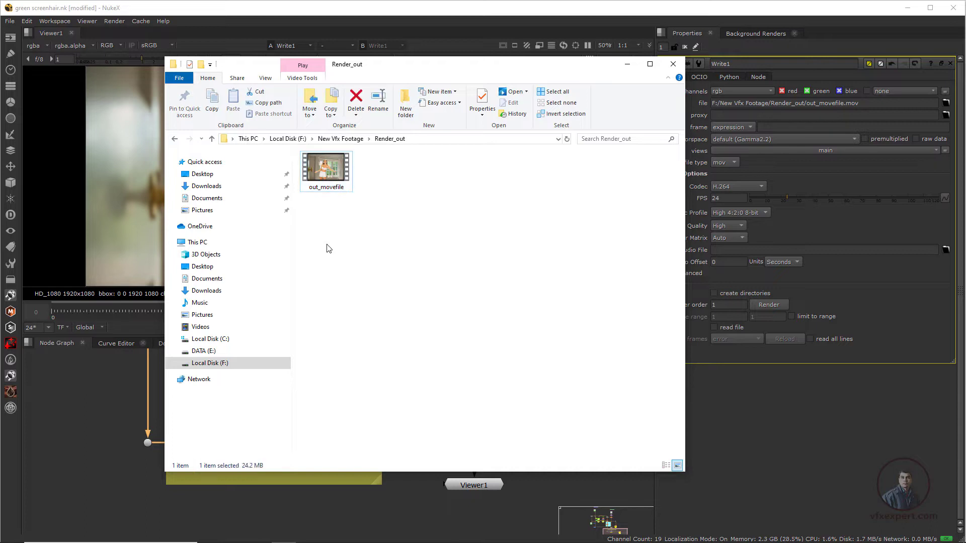
Step: Play out_movefile in Zoom Player beside the composite to review the render, and close the player and the folder window
right_click(330, 174)
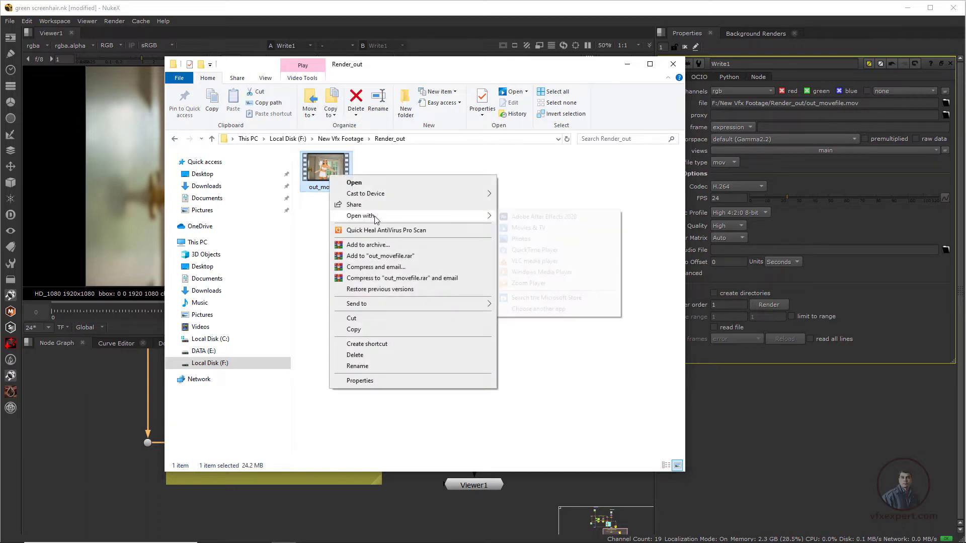
mouse_move(414, 217)
click(534, 283)
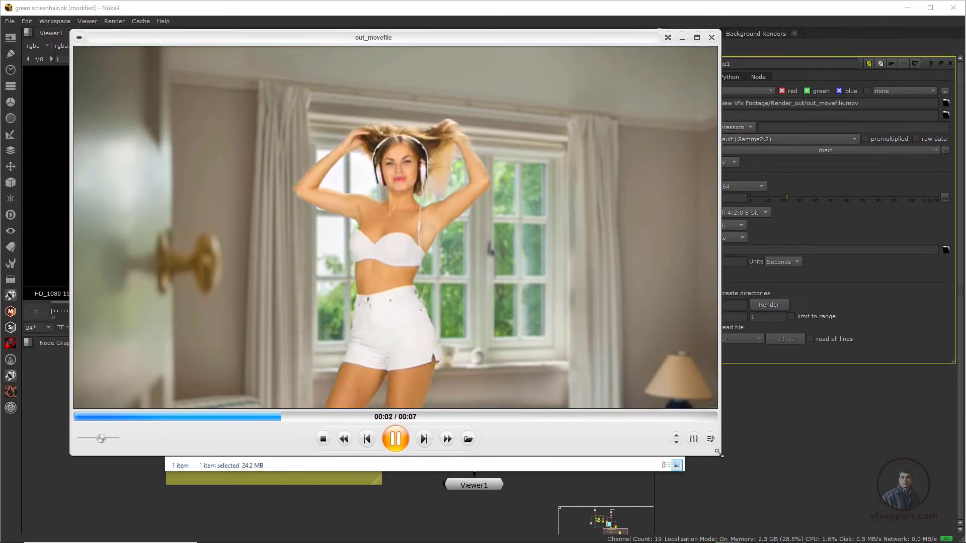
drag(720, 458, 597, 389)
drag(345, 44, 722, 82)
drag(722, 79, 754, 79)
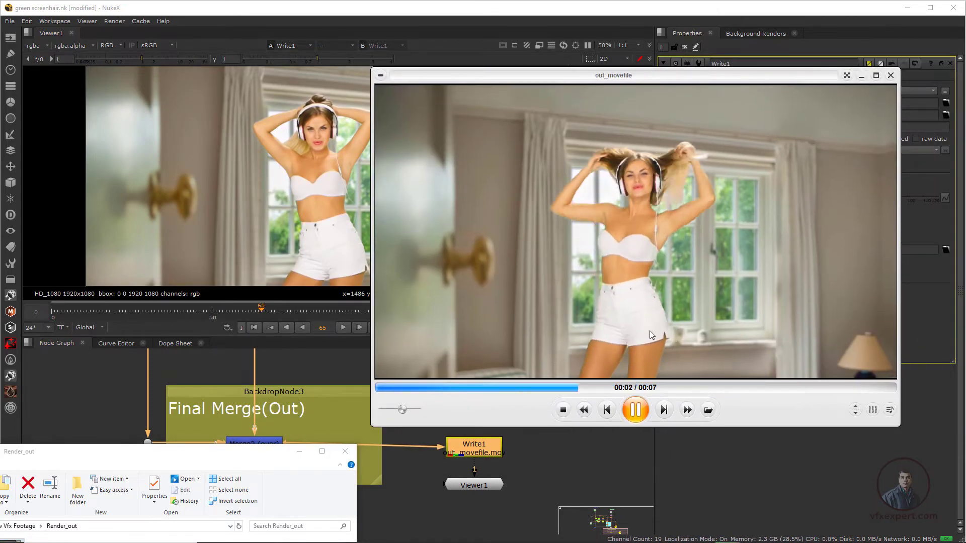
click(890, 75)
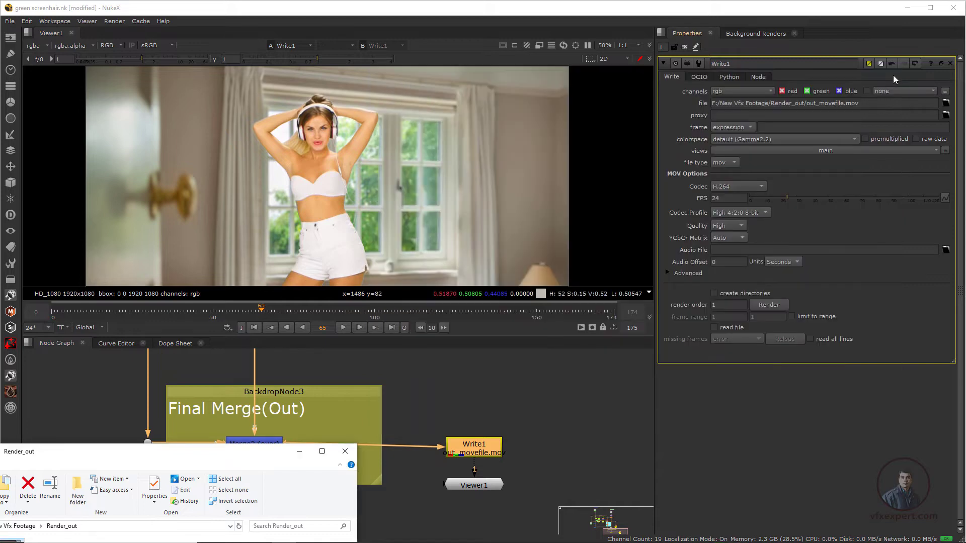
click(345, 451)
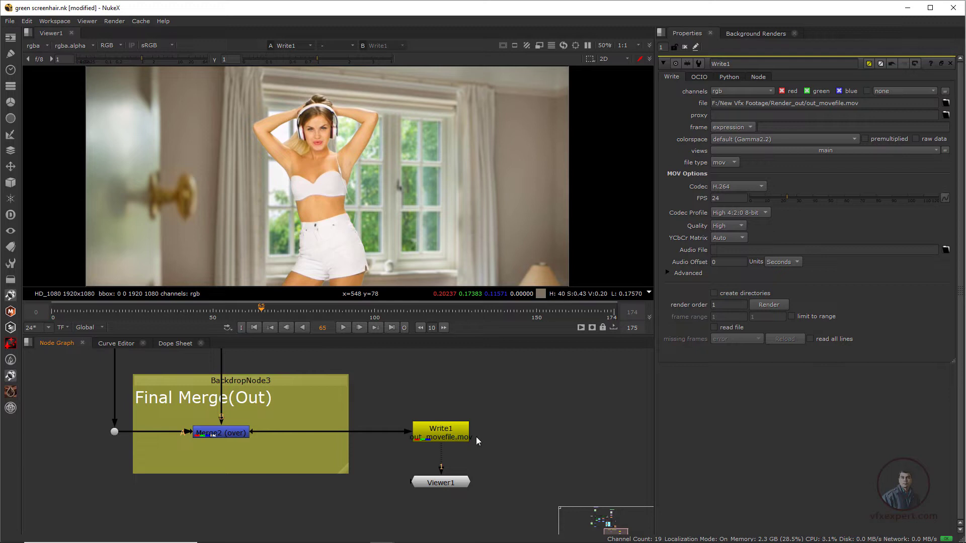
Step: Browse for a new Write1 output location and create a folder named image sequence inside Render_out
click(446, 434)
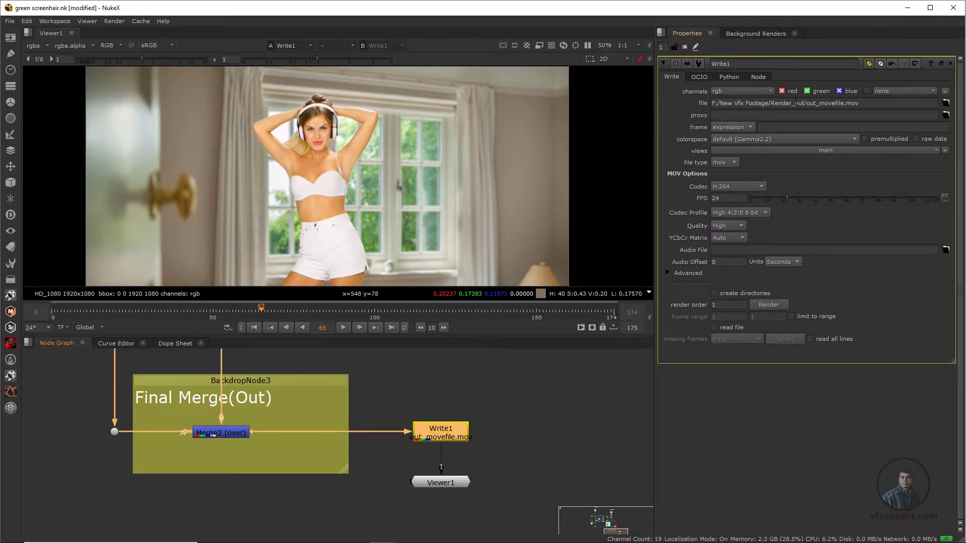
click(945, 103)
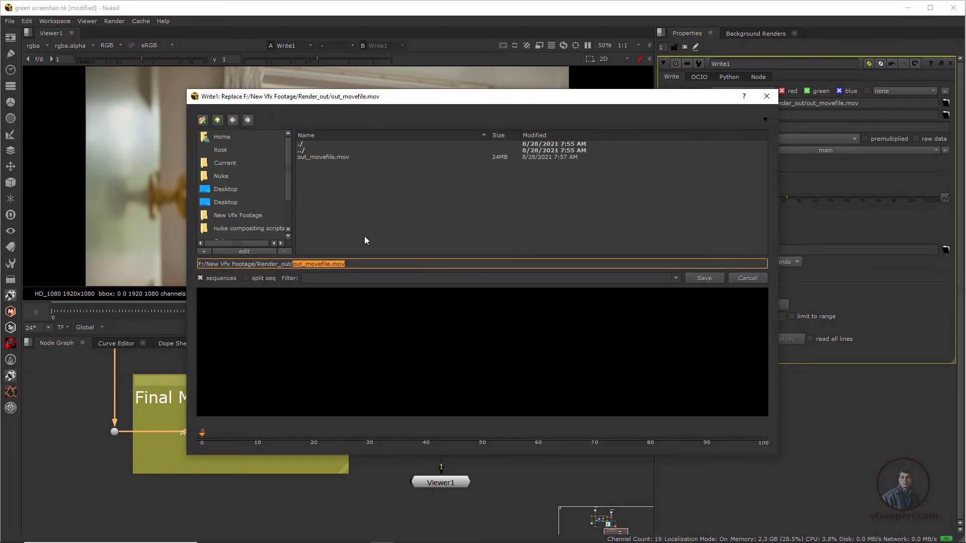
click(342, 226)
click(203, 120)
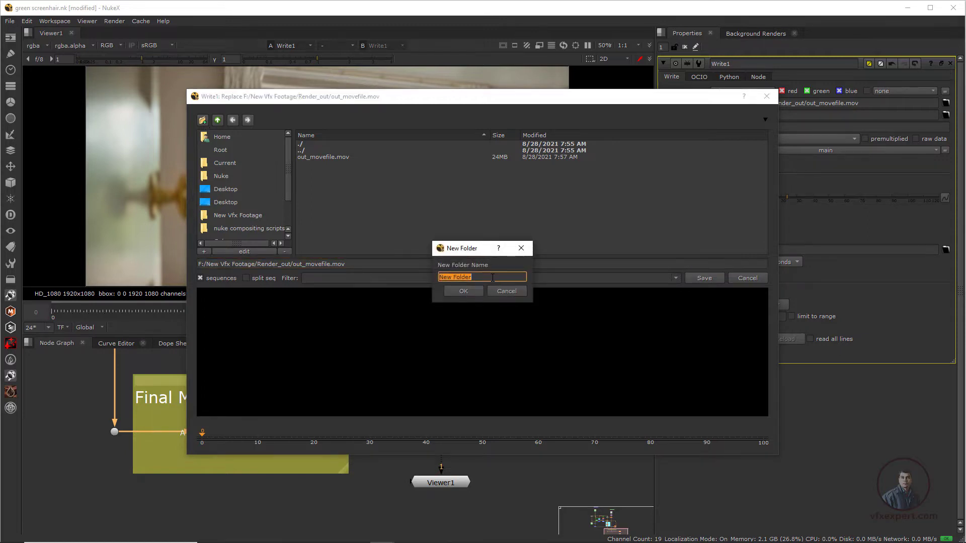
text(image sequence)
click(463, 291)
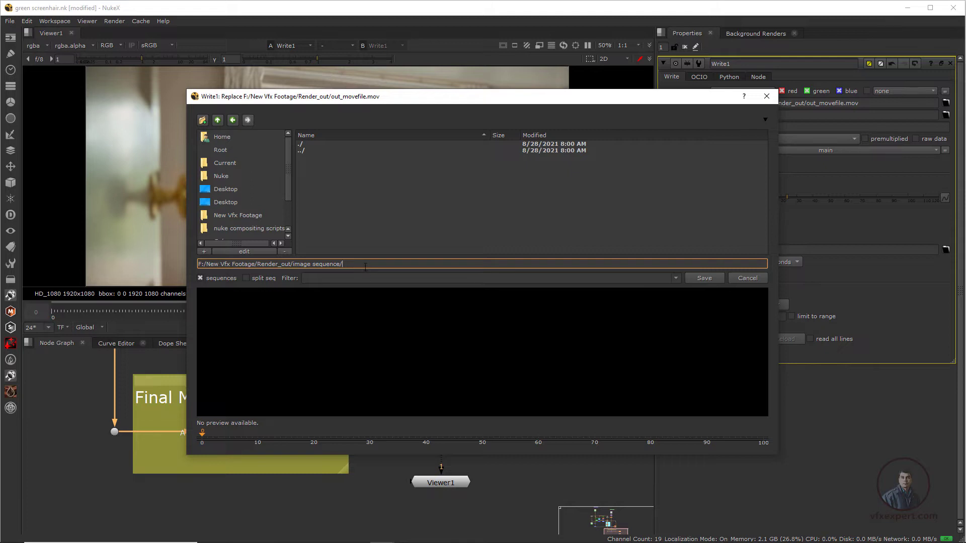
Step: Name the output file out_imagesequence.####.tiff inside the image sequence folder
text(ou)
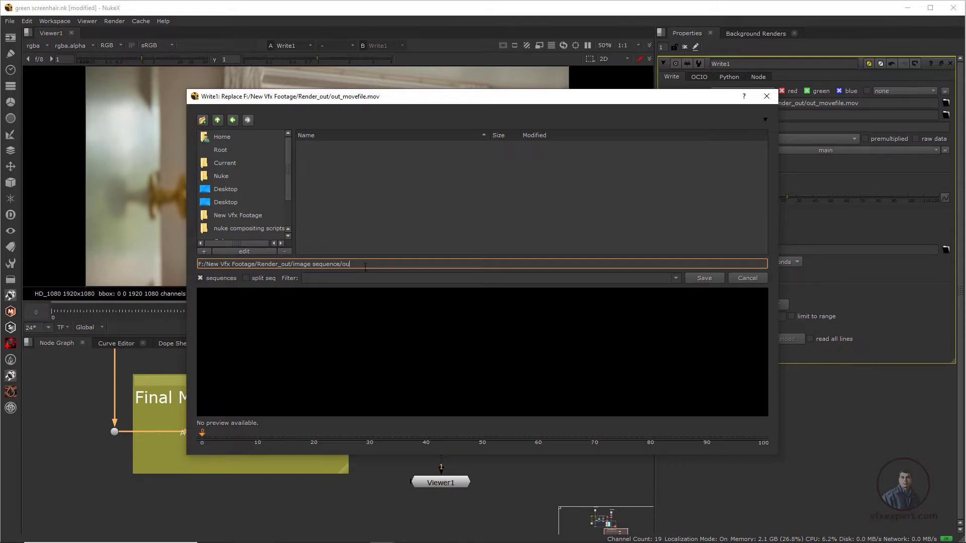
text(t_imagesequence)
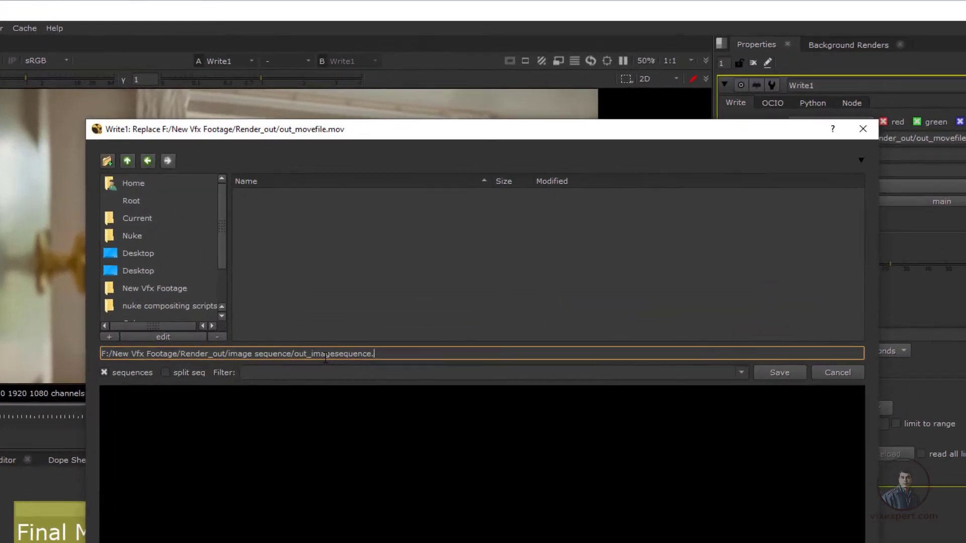
text(.)
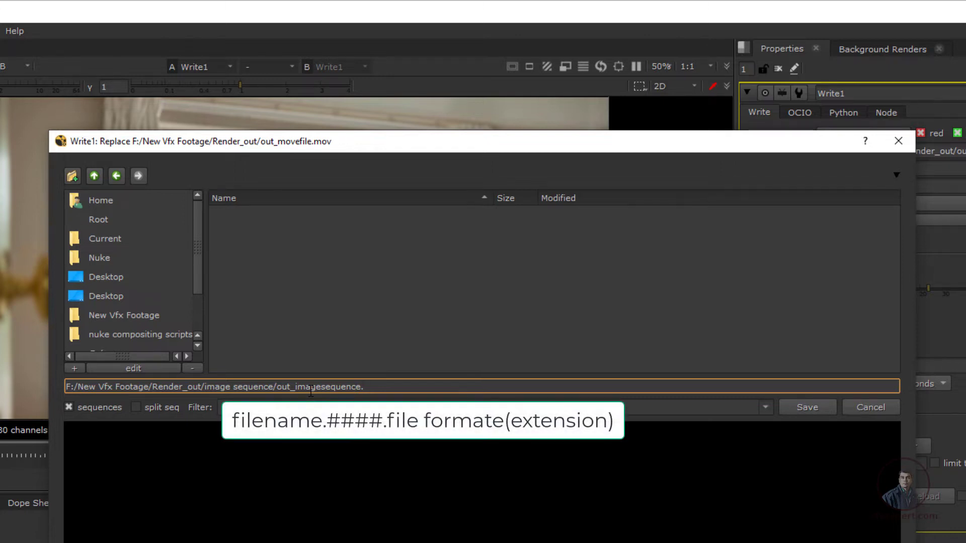
text(####.)
text(tiff)
Step: Check the name, frame padding and extension, save the output path, and set the TIFF compression to none
drag(391, 386, 363, 387)
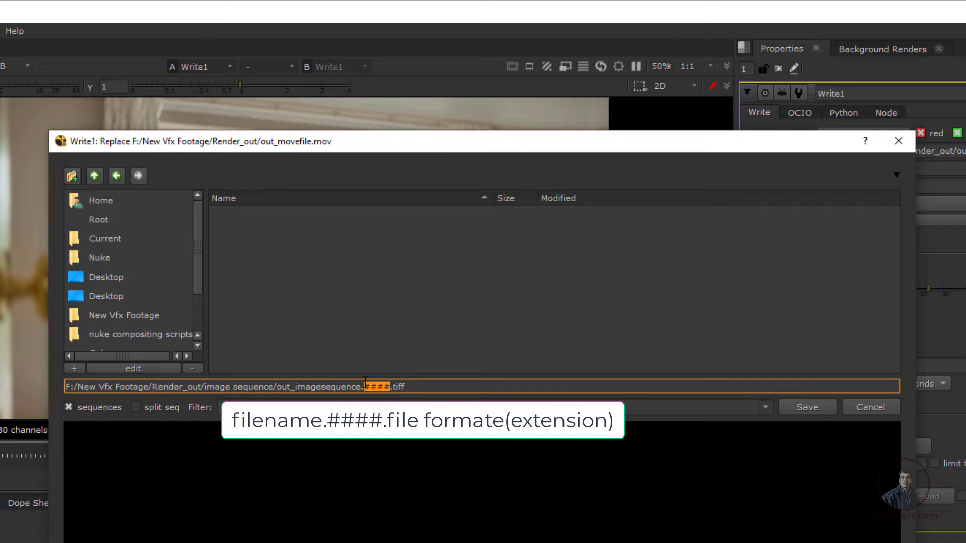
click(392, 386)
double_click(361, 388)
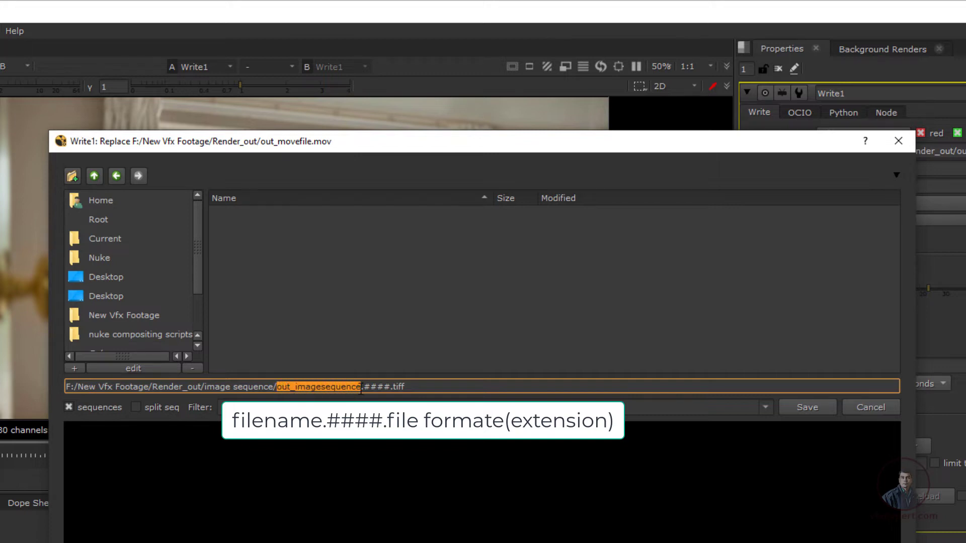
drag(364, 387, 389, 387)
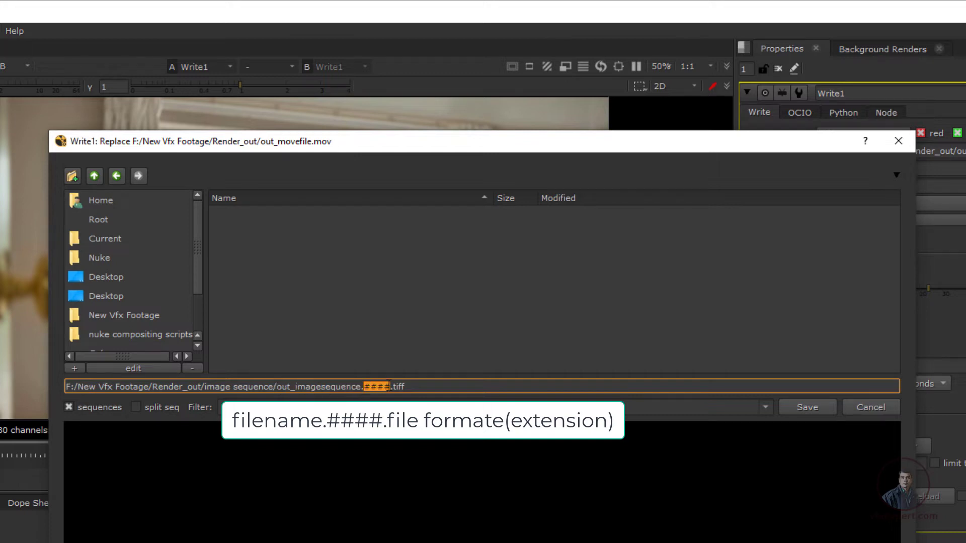
click(402, 387)
click(800, 409)
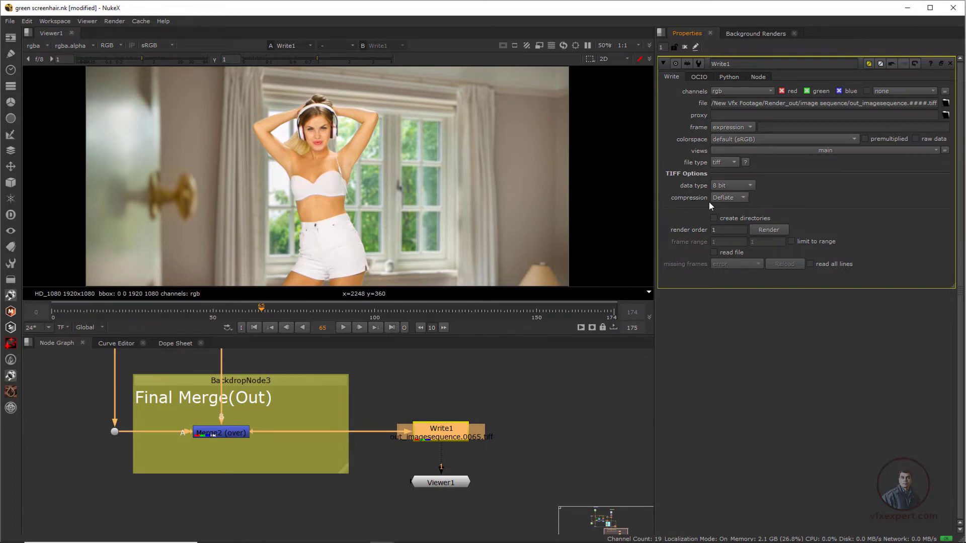
click(743, 197)
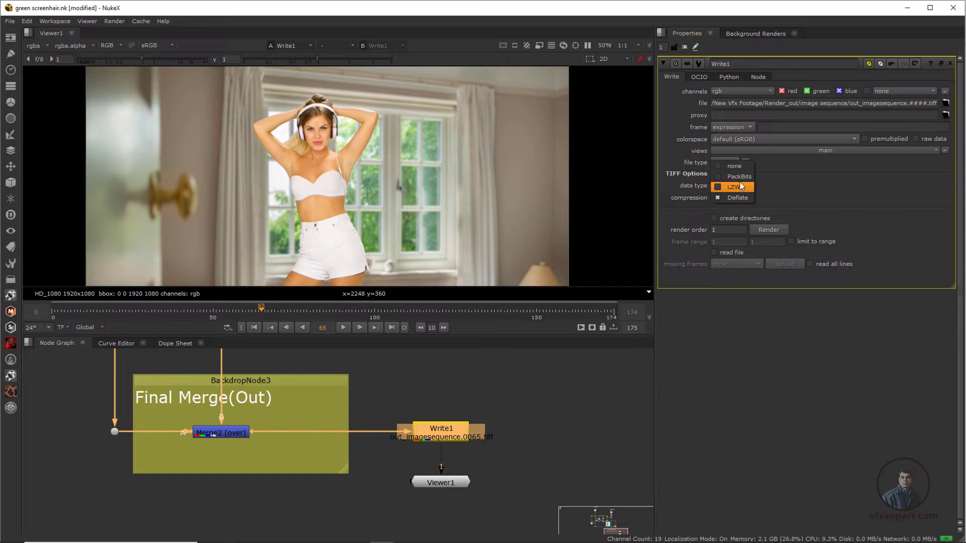
click(733, 167)
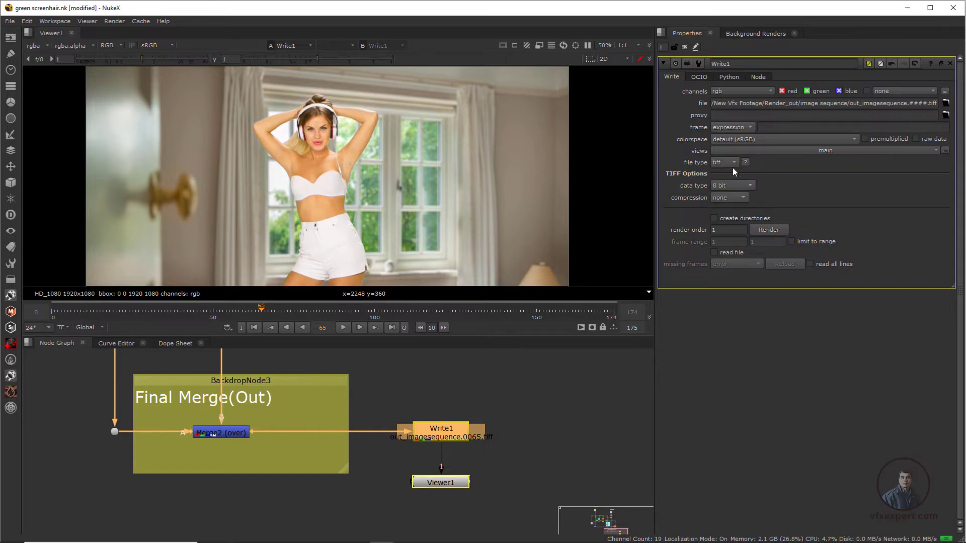
Step: Review the render settings and frame range for the TIFF sequence, and close them without rendering
click(764, 228)
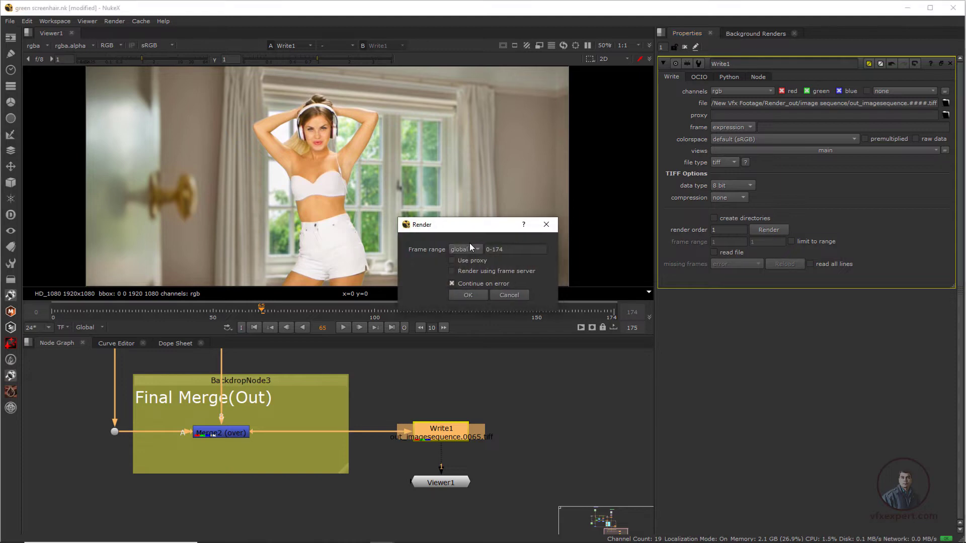
drag(457, 227, 474, 374)
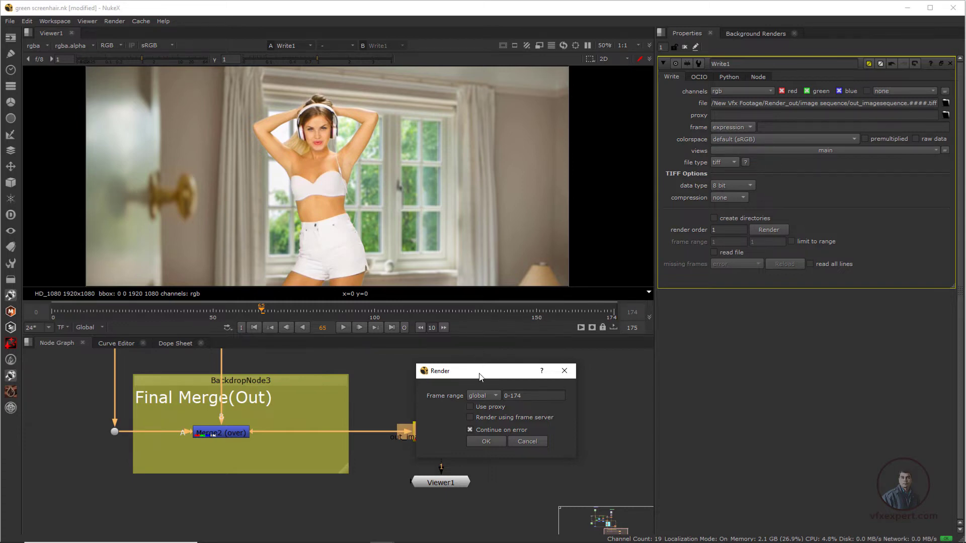
drag(479, 373, 516, 347)
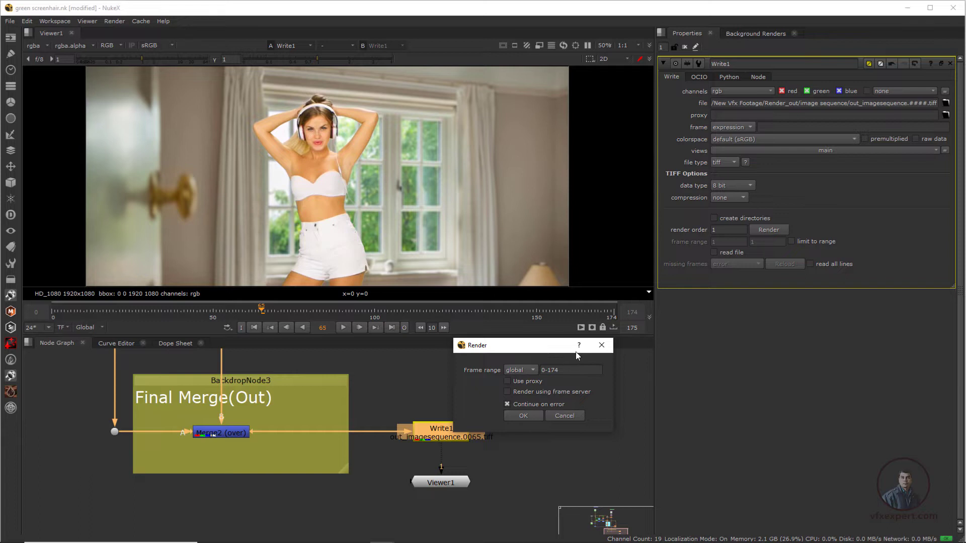
click(601, 347)
click(585, 376)
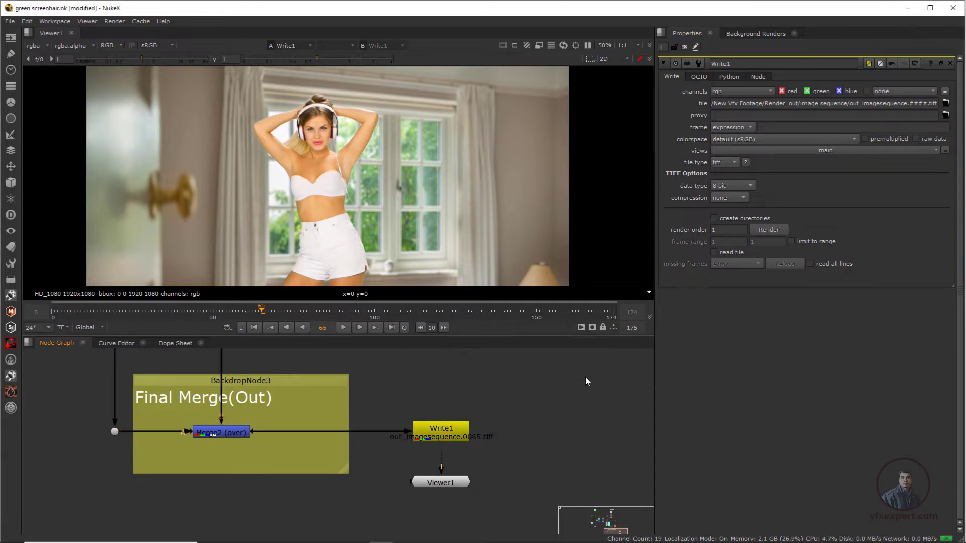
Step: Open the project settings and check the start and end values of the project's frame range
key(s)
click(725, 355)
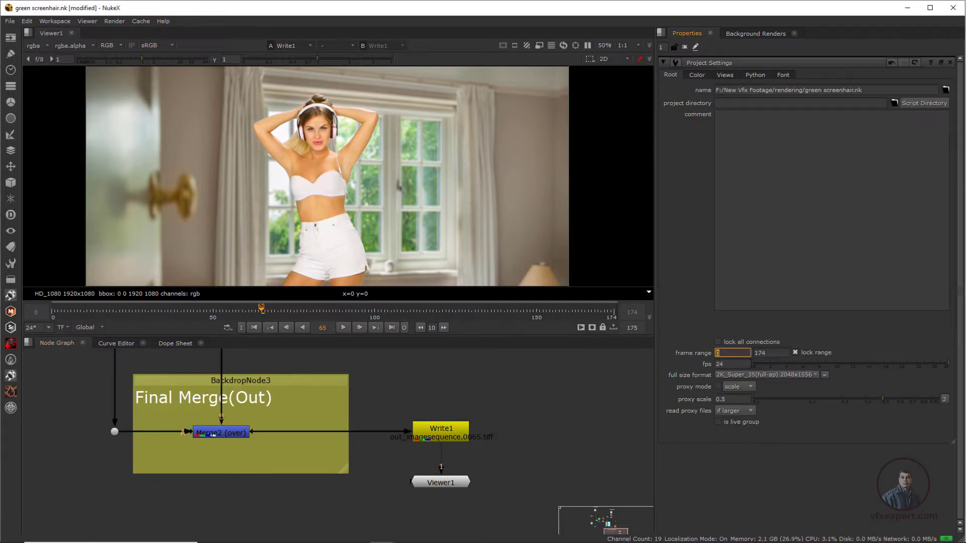
key(Tab)
click(726, 354)
key(Tab)
click(728, 355)
Step: Open the render settings of Write1 and check the global frame range against the timeline
double_click(443, 432)
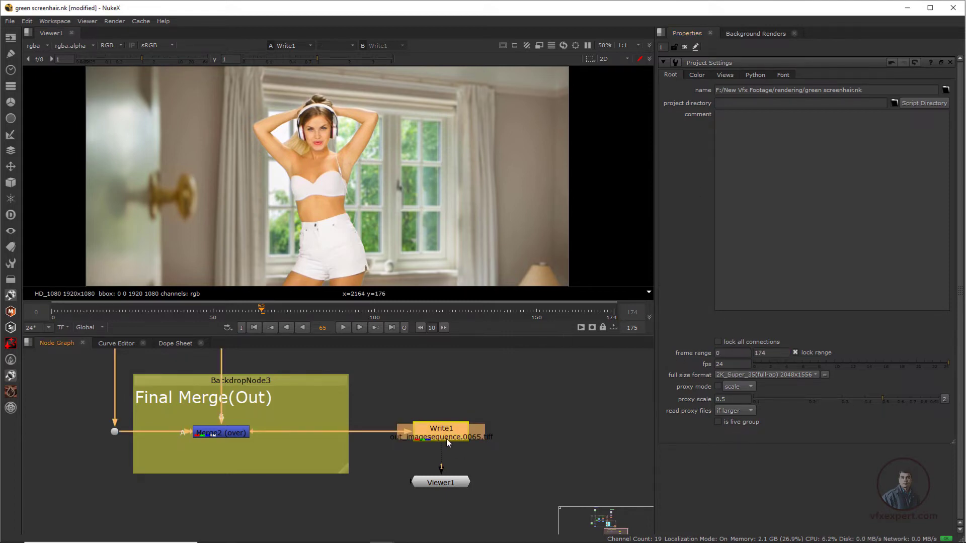
click(773, 233)
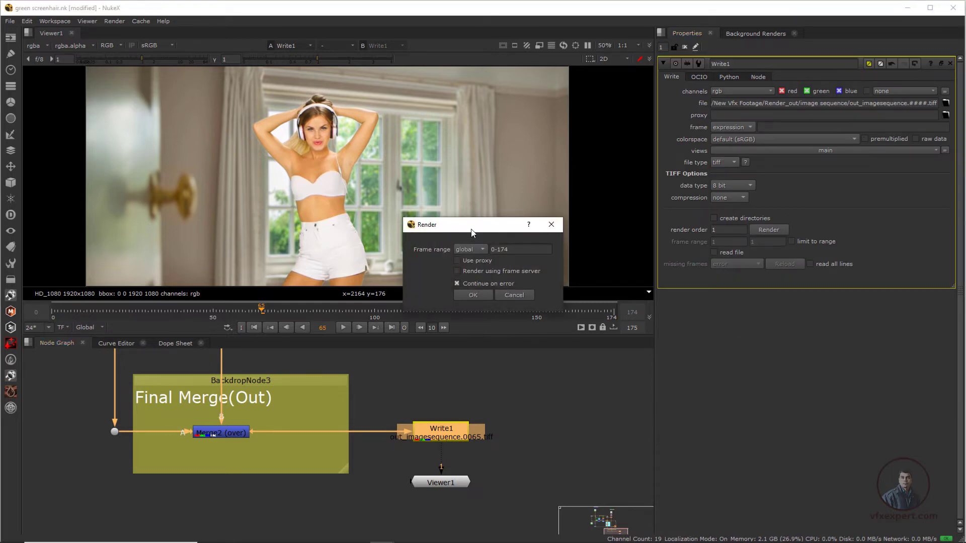
drag(472, 229, 476, 368)
click(498, 354)
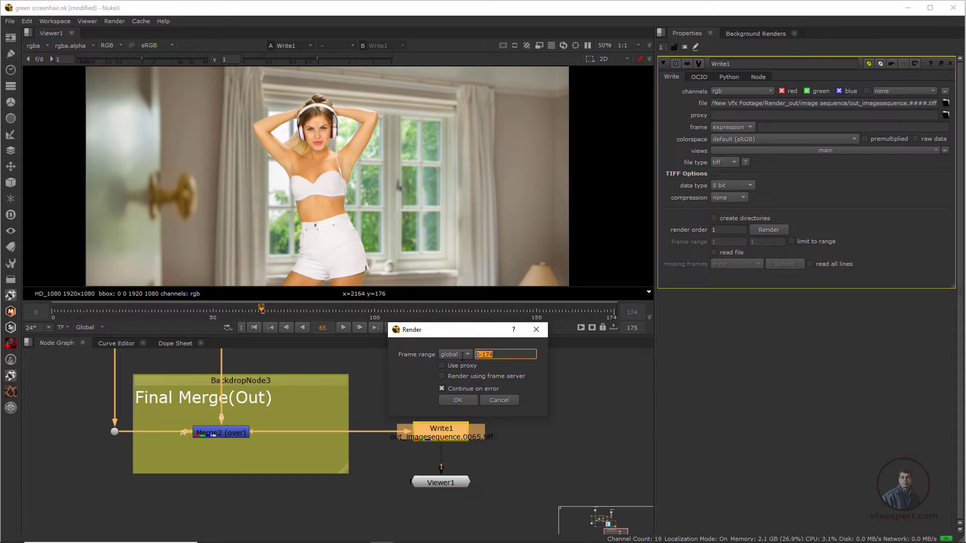
click(496, 354)
drag(489, 334, 491, 316)
Step: Switch the render frame range to custom and set it to 30-40
click(461, 336)
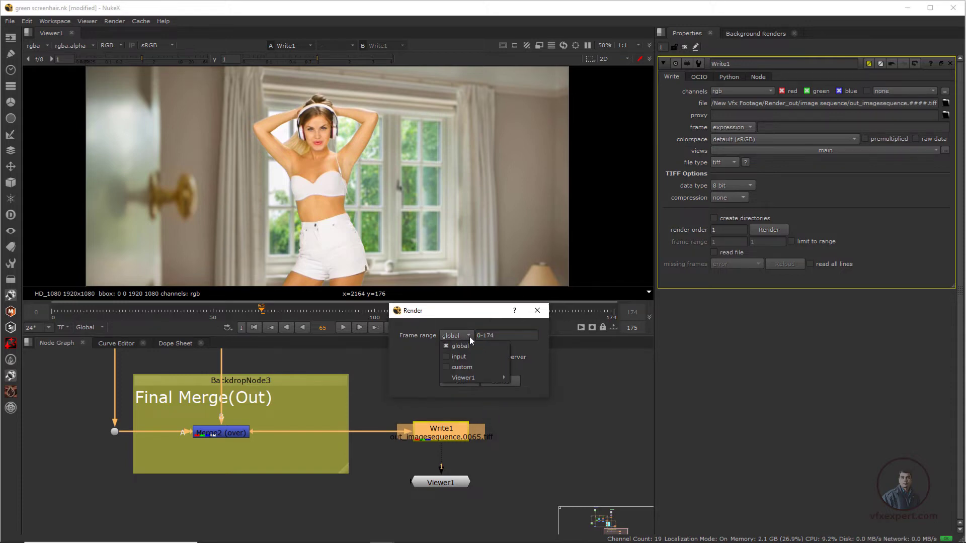
click(457, 368)
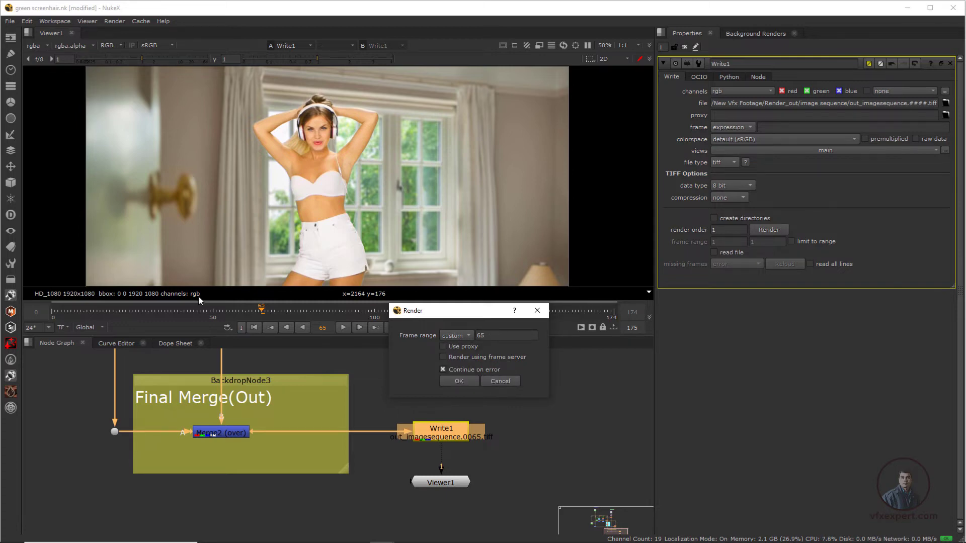
double_click(486, 338)
drag(499, 335, 477, 338)
click(505, 336)
click(491, 349)
Step: Set the render frame range to Viewer1's in-out range, and close the render settings without rendering
click(458, 338)
mouse_move(447, 378)
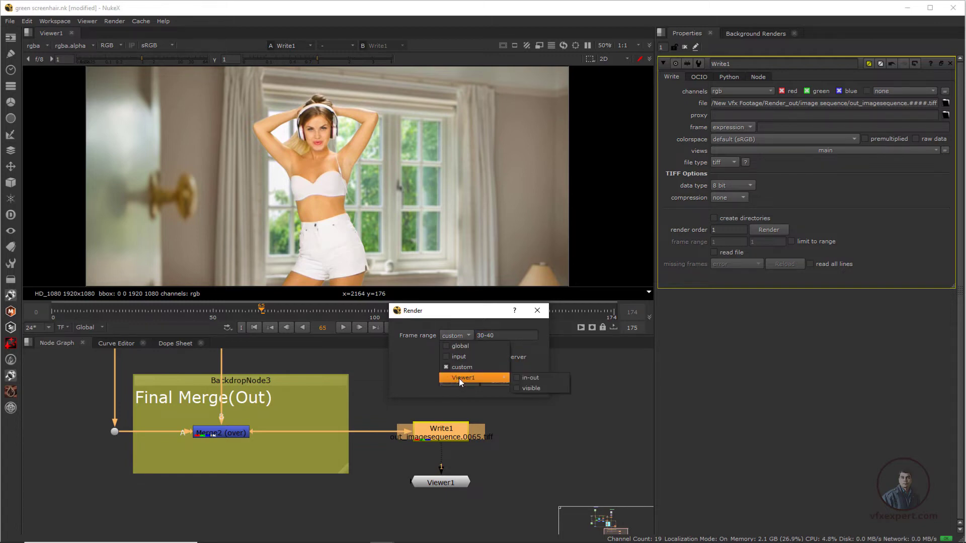
click(535, 349)
drag(451, 313, 479, 392)
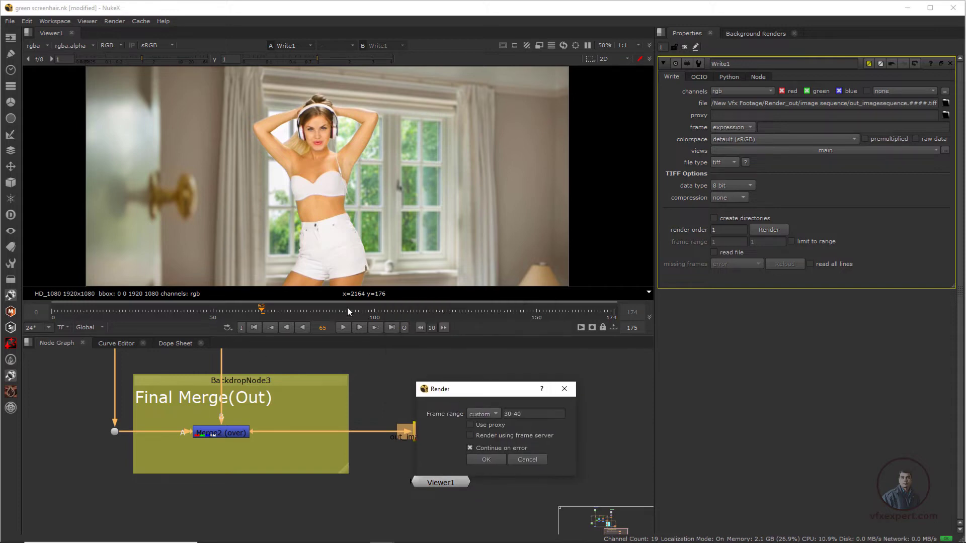
click(497, 412)
mouse_move(488, 456)
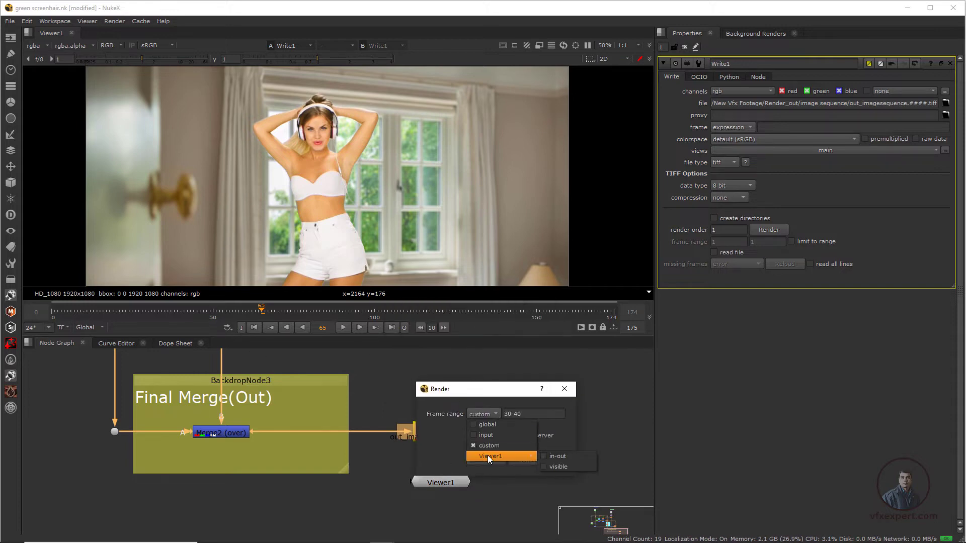
click(560, 459)
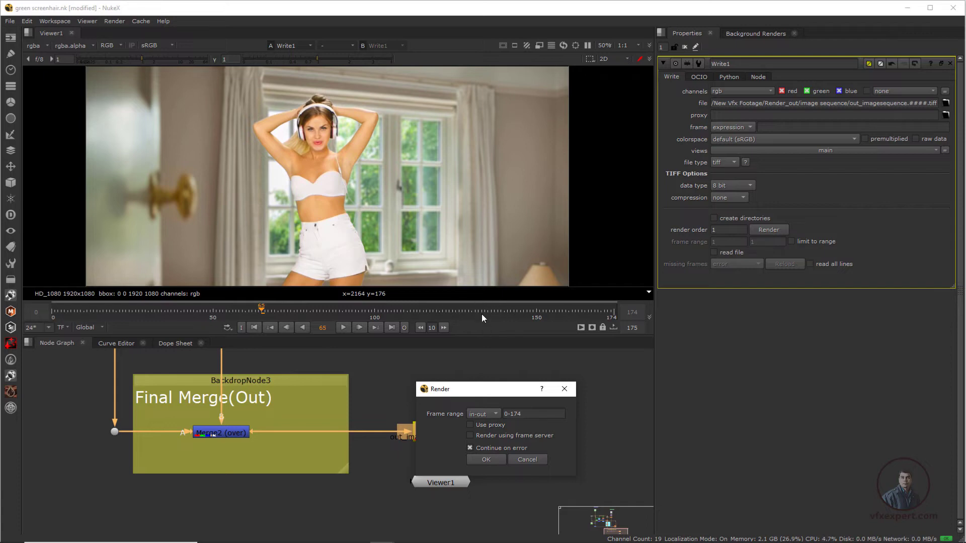
drag(476, 392, 481, 383)
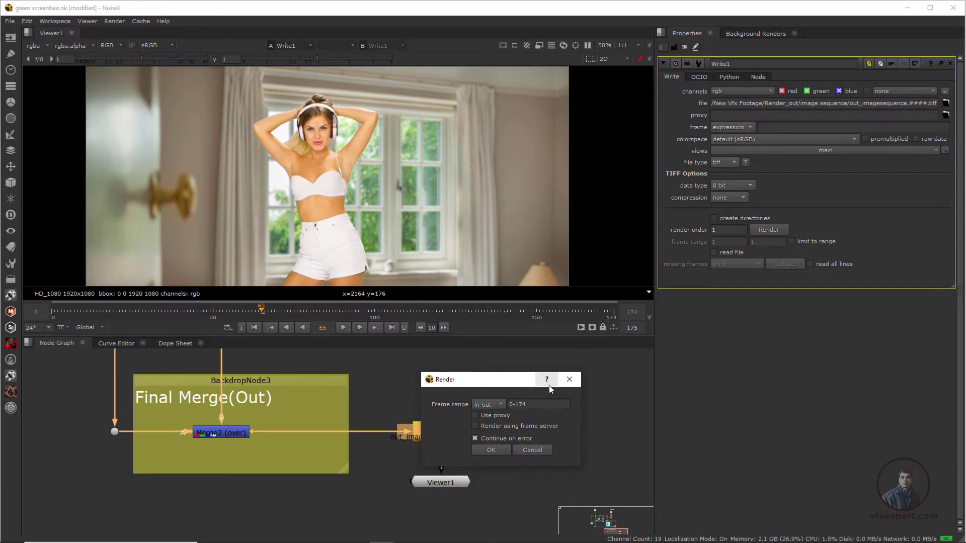
key(Return)
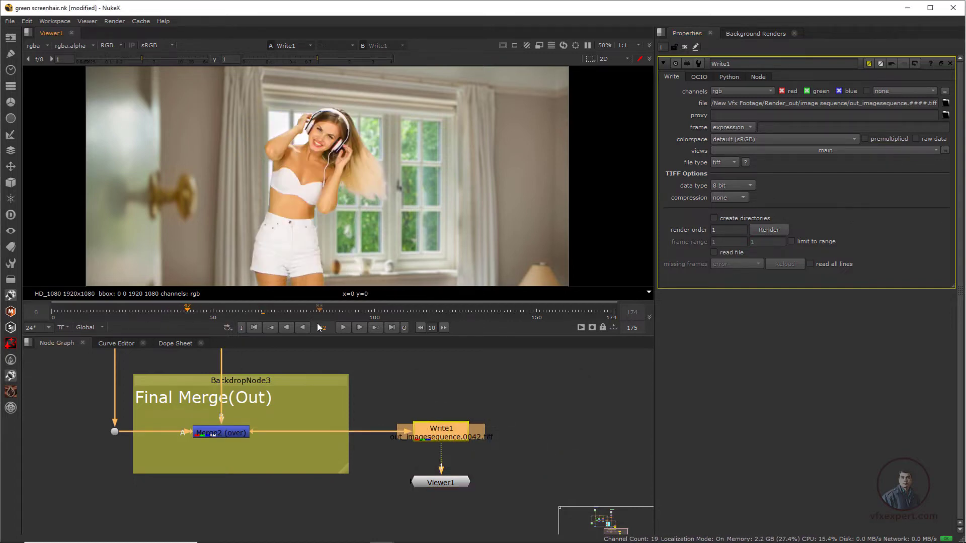
Step: Mark an in point at frame 42 and an out point at frame 127 on the viewer timeline
click(241, 327)
click(461, 312)
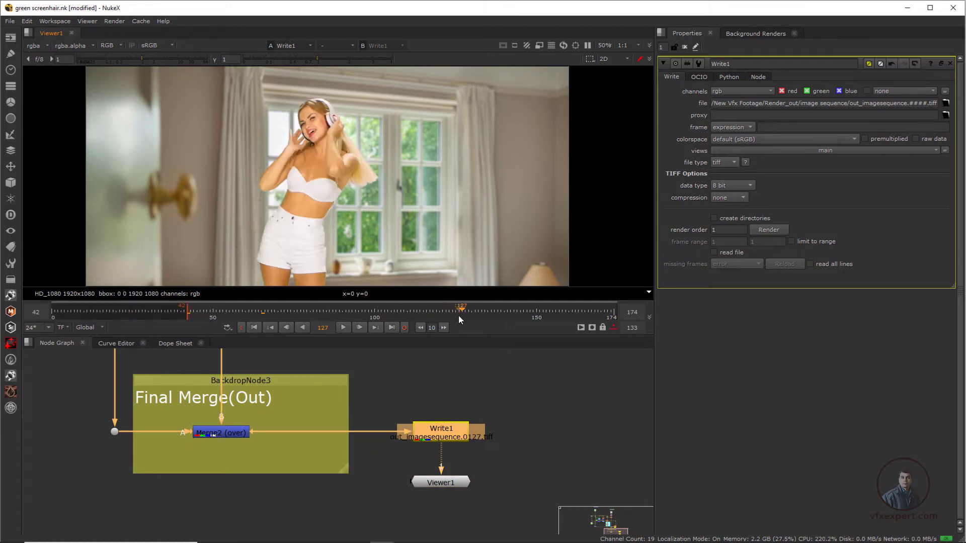
click(404, 327)
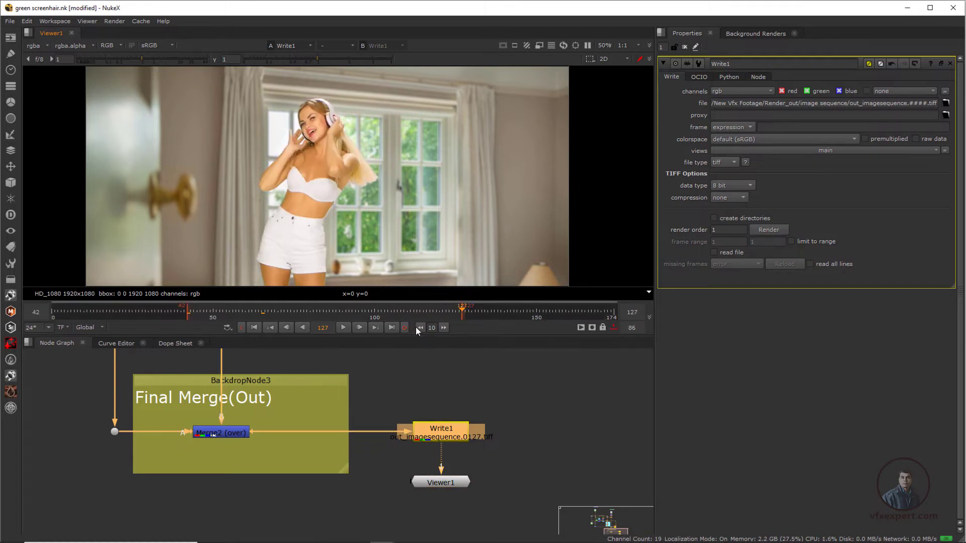
Step: Reopen Write1's render settings with Viewer1's in-out range selected and compare the frame range with the timeline marks
click(770, 230)
click(480, 249)
mouse_move(486, 292)
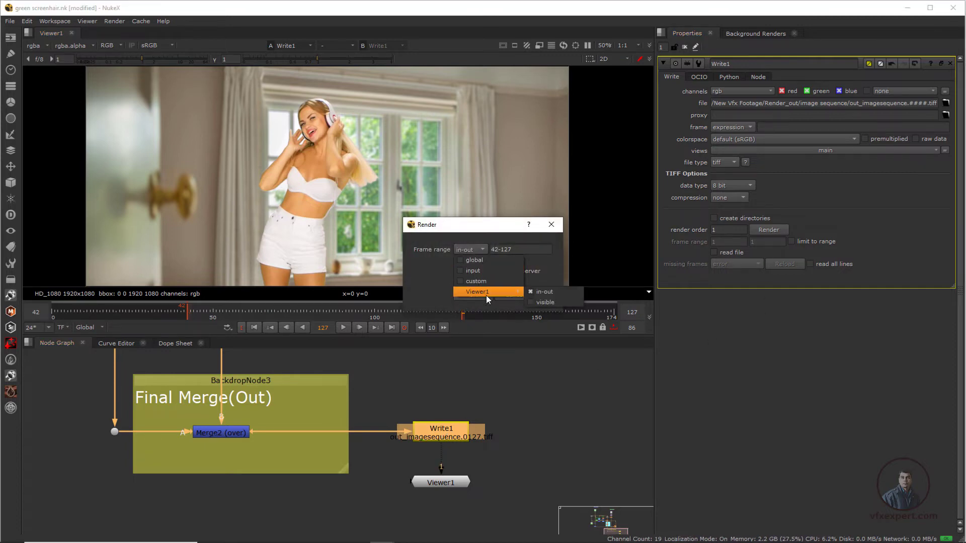
click(541, 293)
click(510, 250)
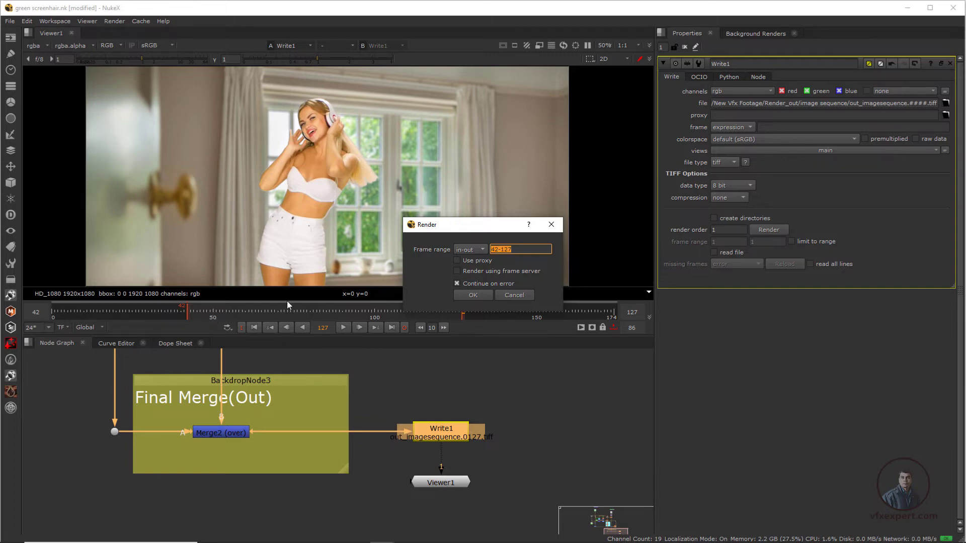
click(523, 250)
Step: Set the render frame range to global, check its start and end frames, and render the TIFF sequence from Write1
click(483, 250)
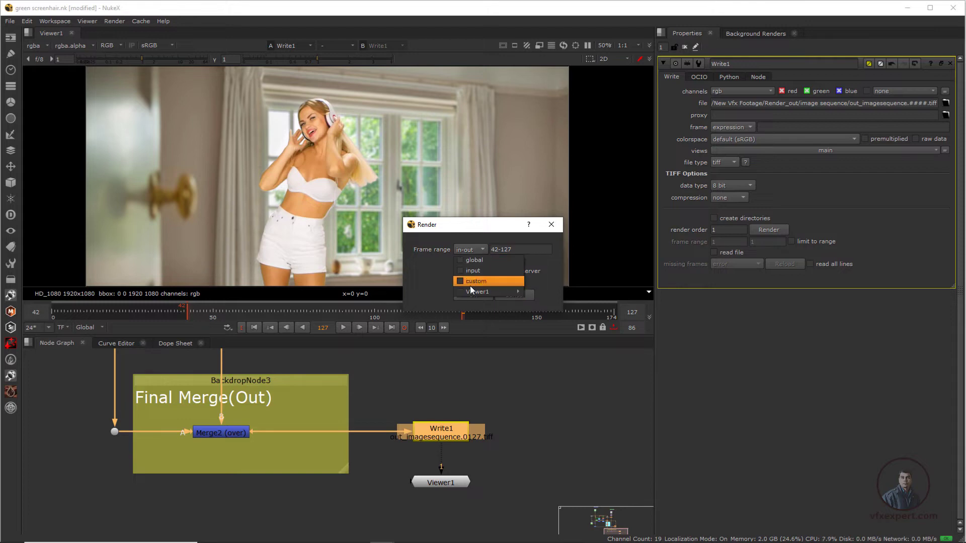
click(478, 261)
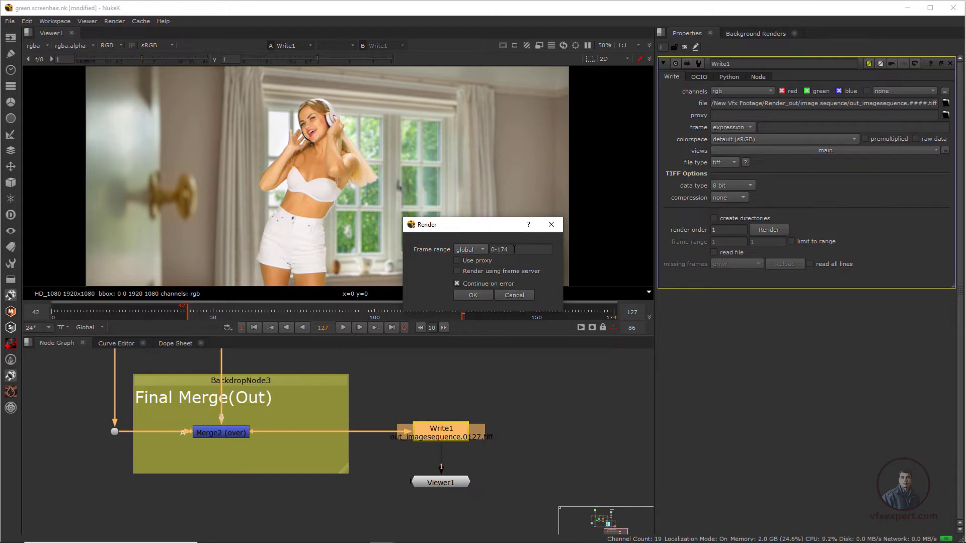
click(480, 249)
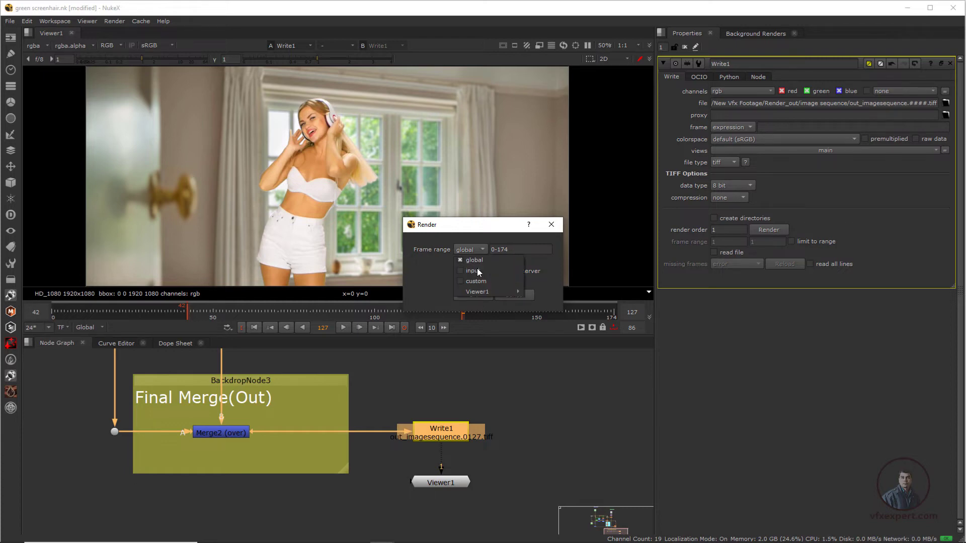
click(535, 259)
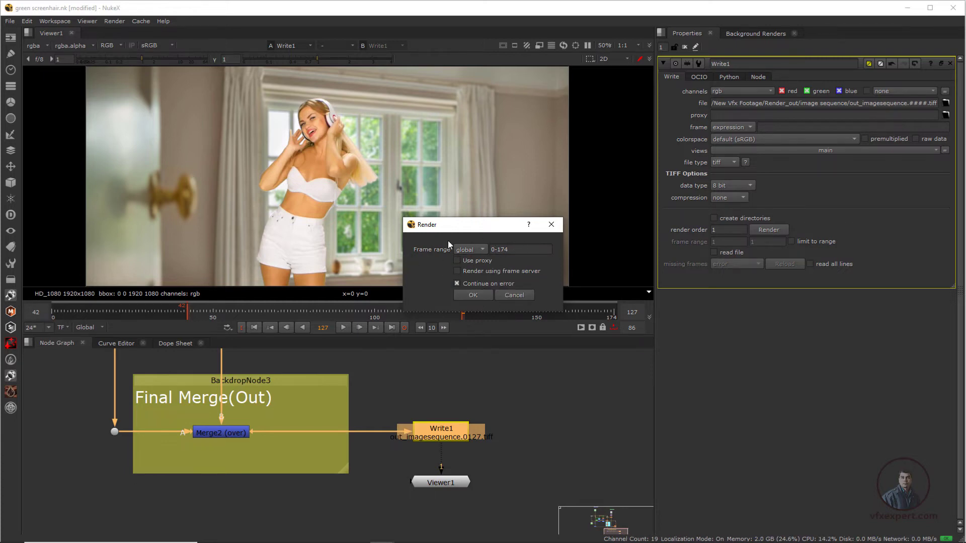
drag(452, 226, 491, 310)
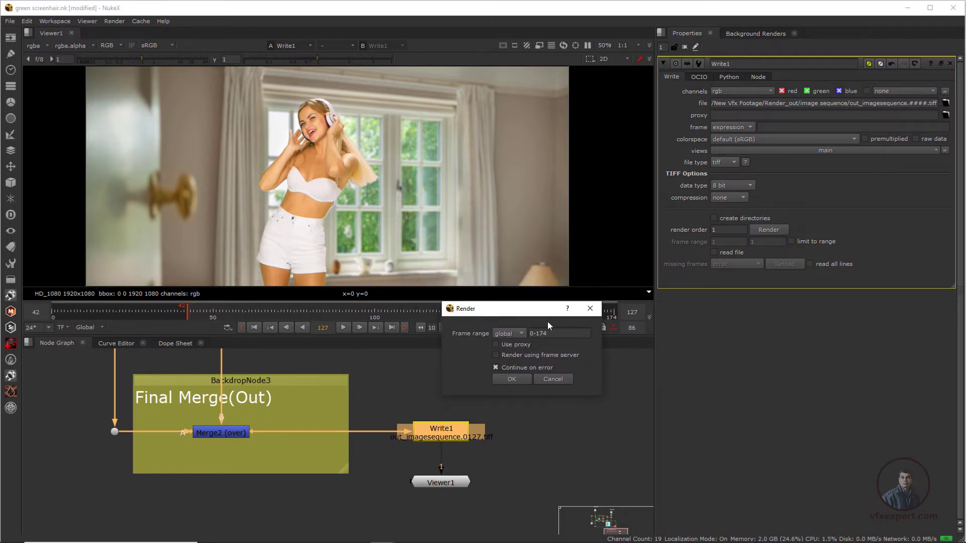
drag(552, 333, 538, 332)
click(512, 379)
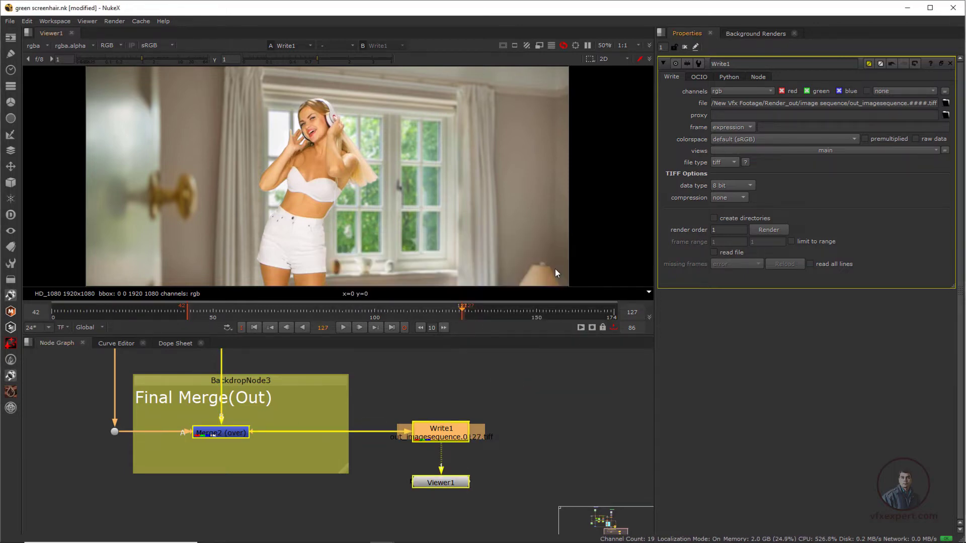
Step: Import the rendered out_imagesequence.####.tiff sequence from the image sequence folder with a Read node beside Write1
click(586, 393)
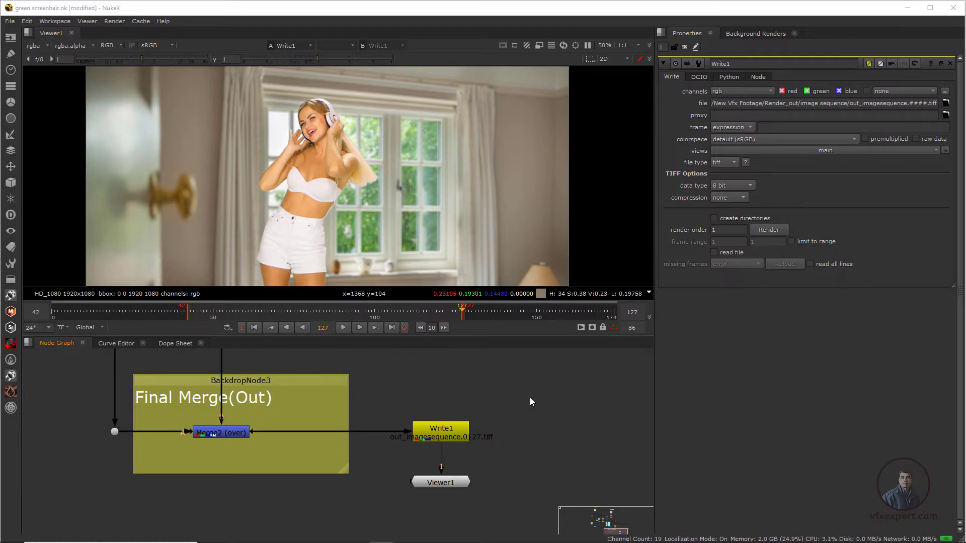
key(r)
drag(450, 102, 539, 96)
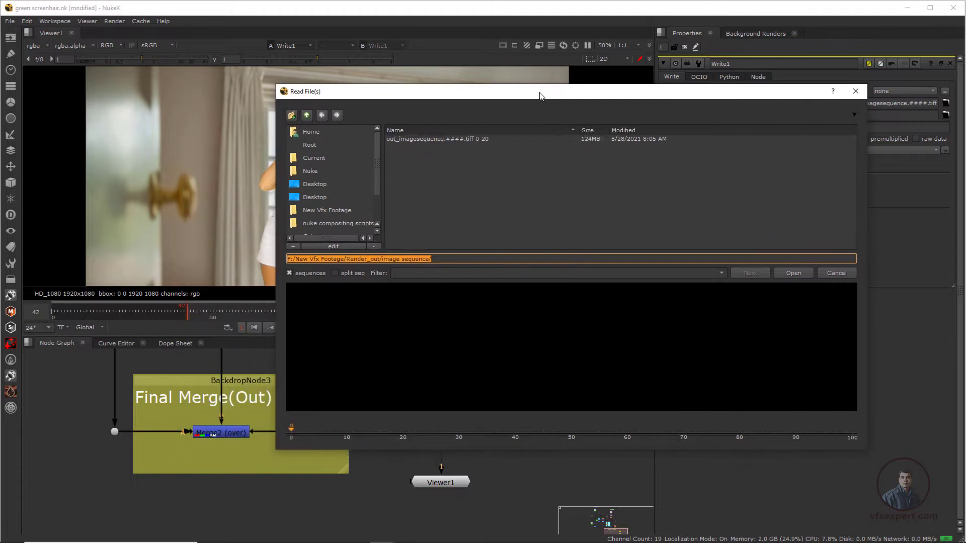
click(470, 139)
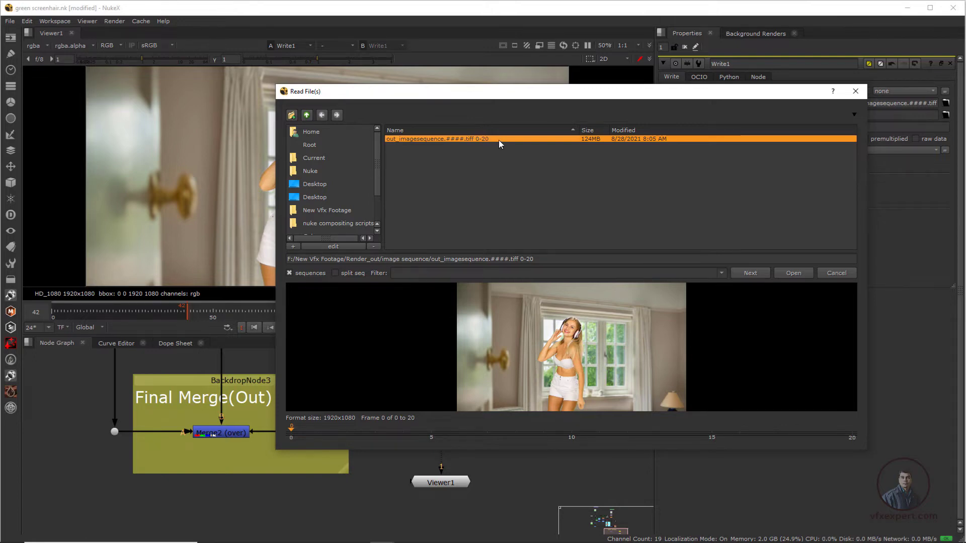
click(791, 273)
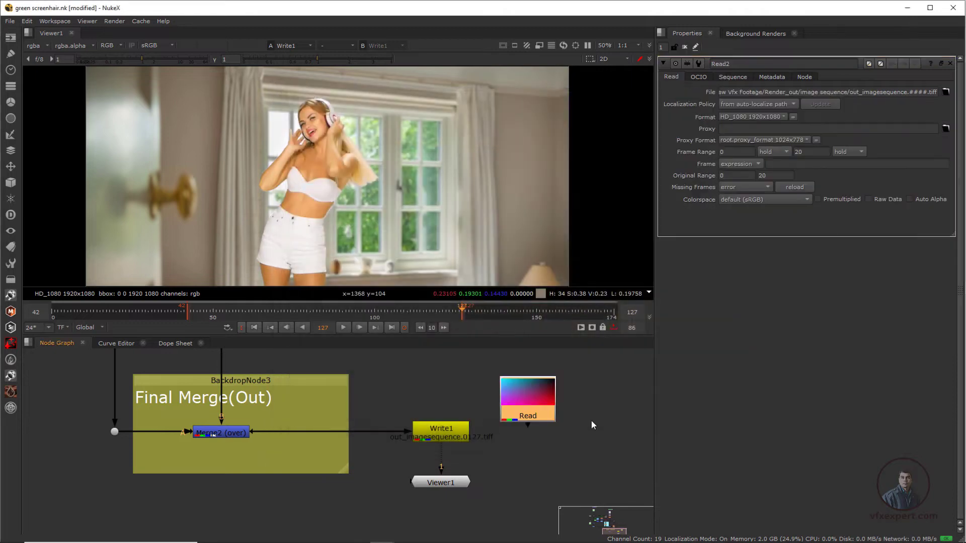
Step: Show the imported TIFF sequence in Viewer1 and clear the in and out points on the timeline
click(549, 389)
key(1)
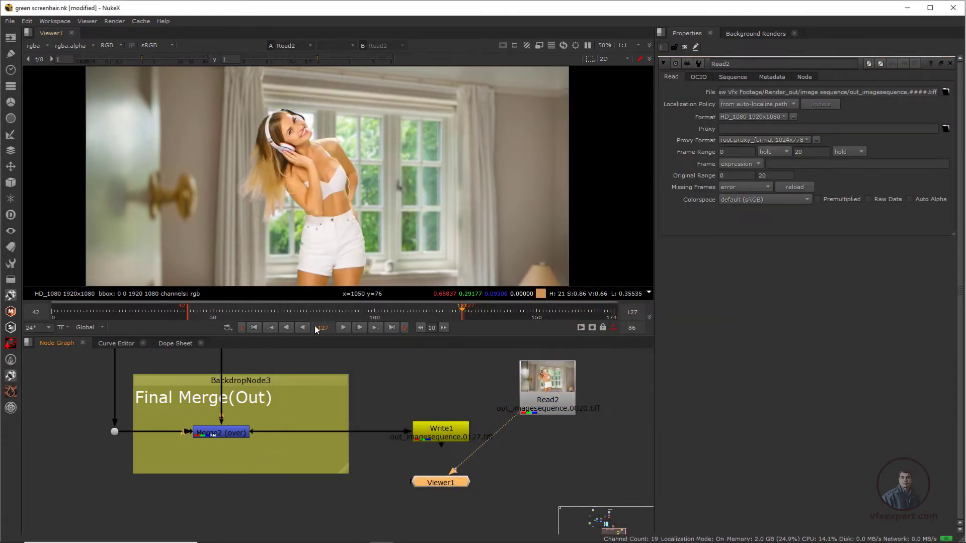
click(613, 327)
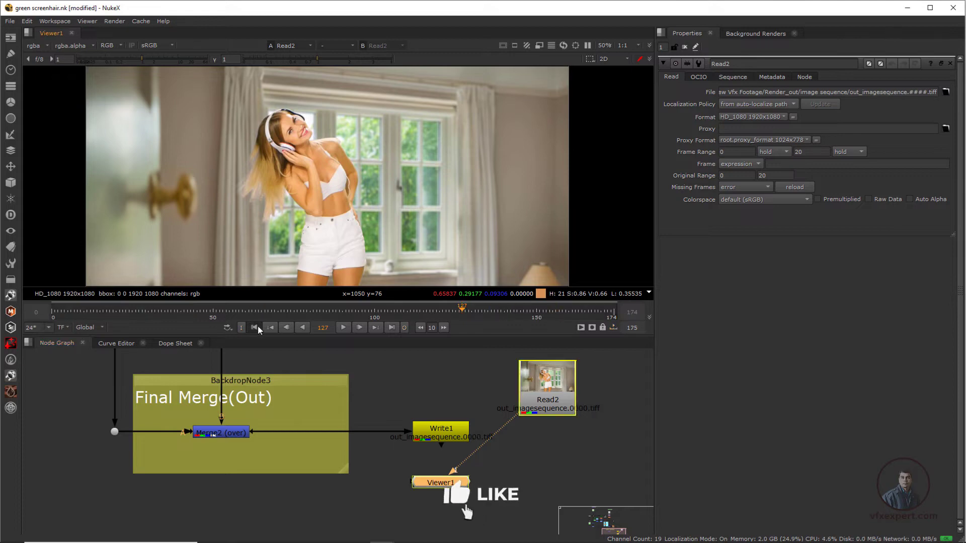
Step: Play the imported sequence from the first frame, stop it, and scrub through its opening frames to check the render
click(255, 327)
click(343, 327)
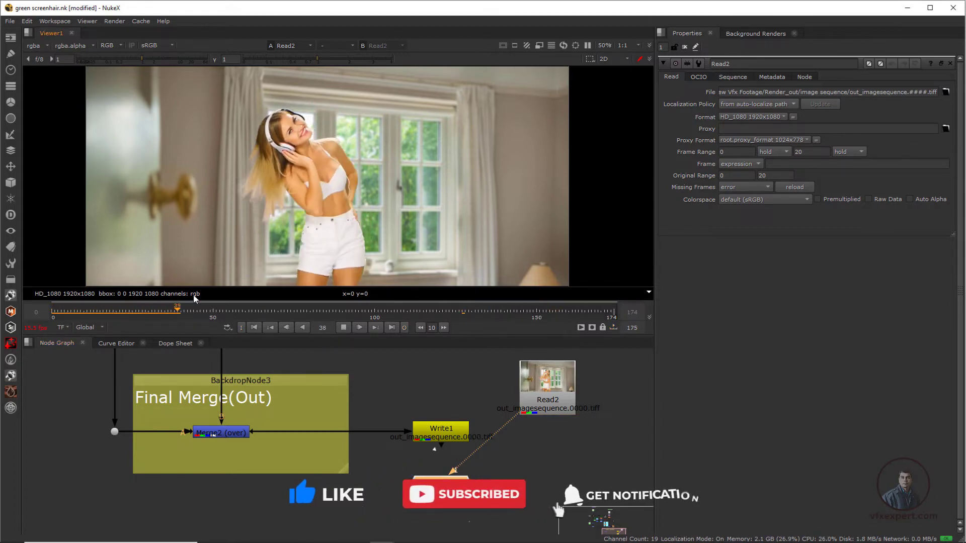
click(343, 328)
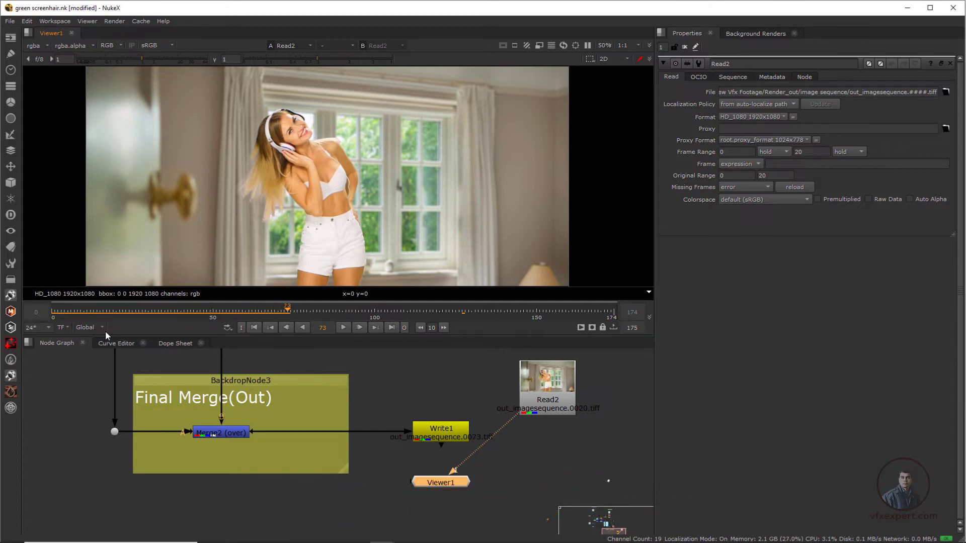
click(116, 313)
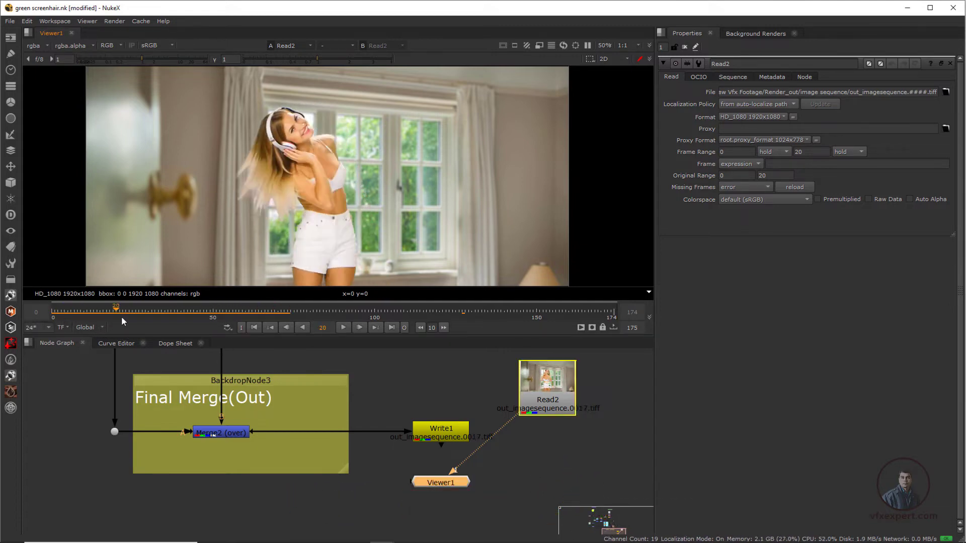
drag(122, 318, 62, 309)
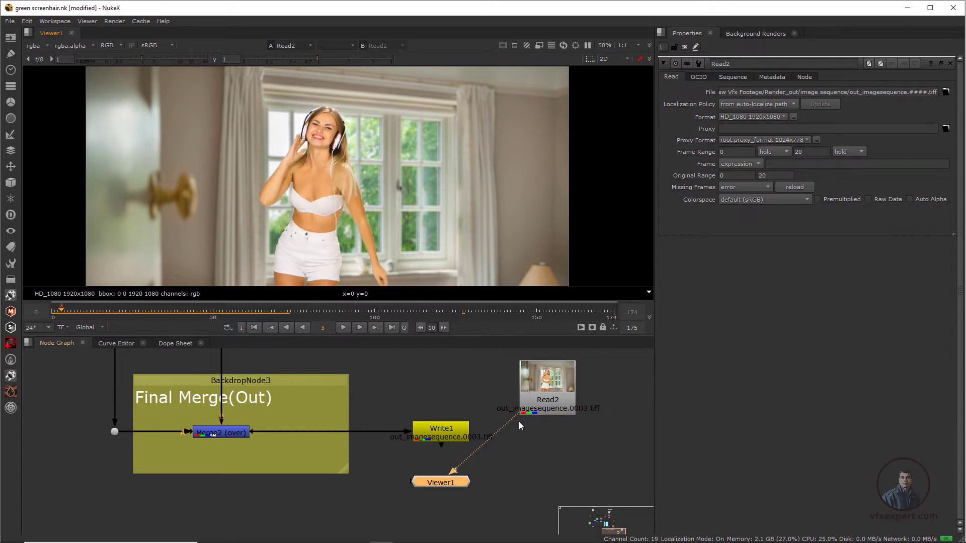
Step: Reconnect Viewer1 to Write1, delete the imported sequence's Read node, and reopen Write1's properties
drag(514, 416, 443, 428)
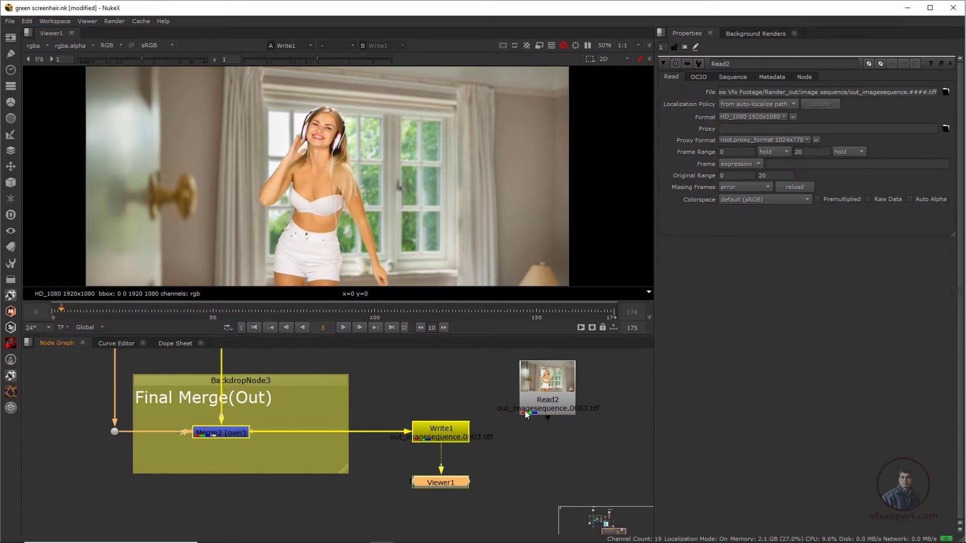
click(450, 456)
click(560, 396)
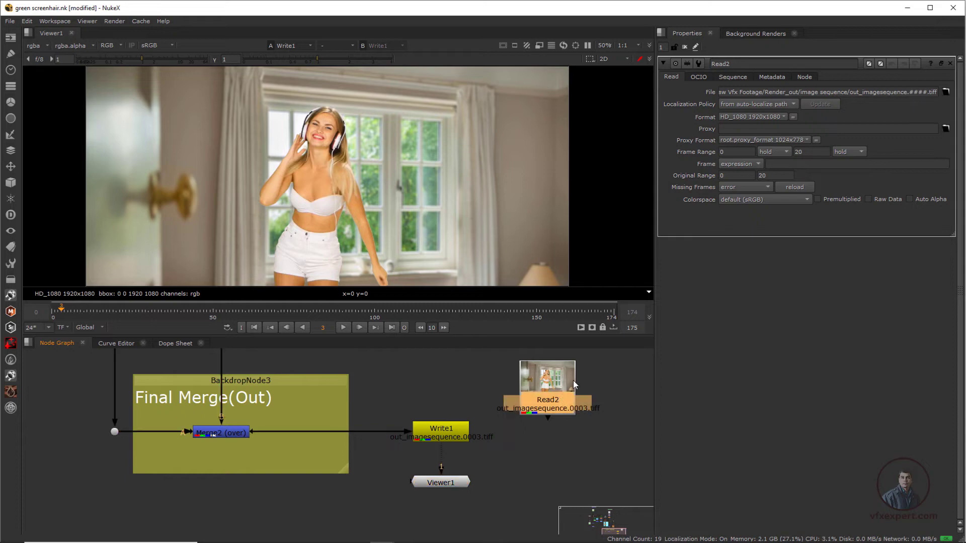
key(Delete)
double_click(445, 437)
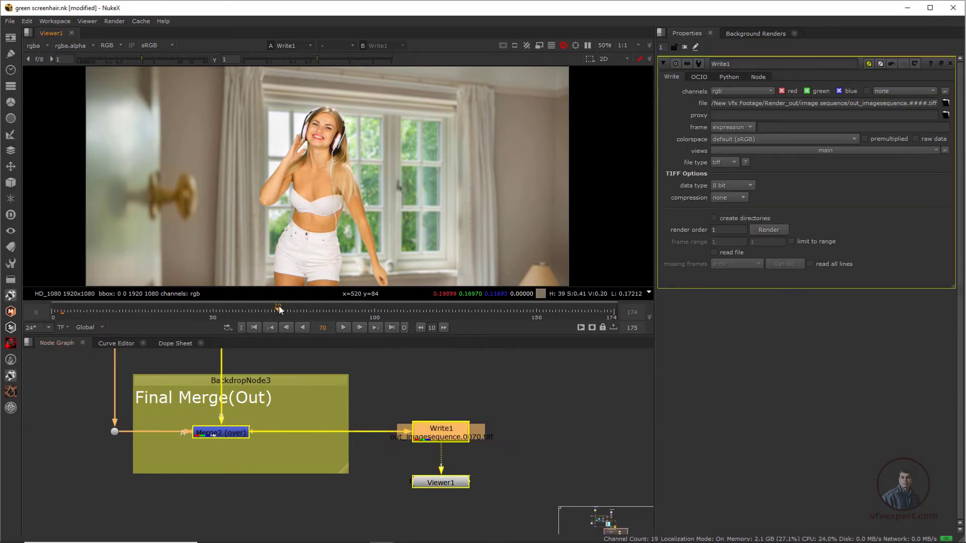
Step: Go to frame 52 and change Write1's output file to out_still.jpg in the image sequence folder
mouse_move(221, 309)
mouse_down()
mouse_move(288, 310)
mouse_move(218, 316)
mouse_up()
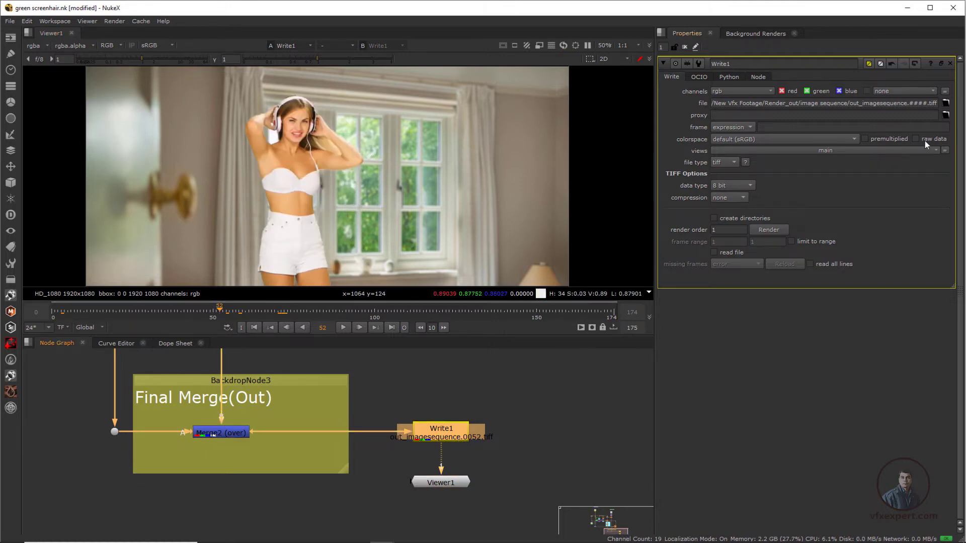
click(946, 104)
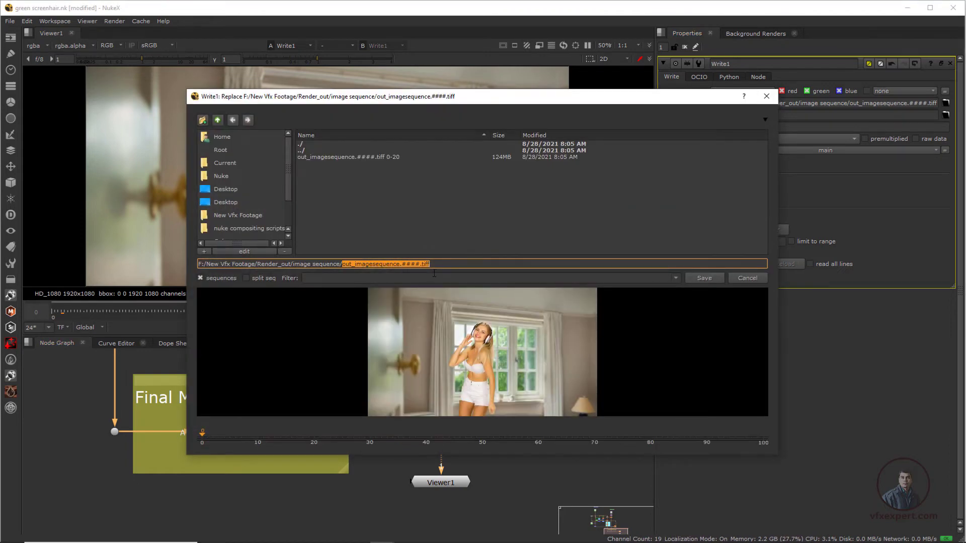
click(413, 265)
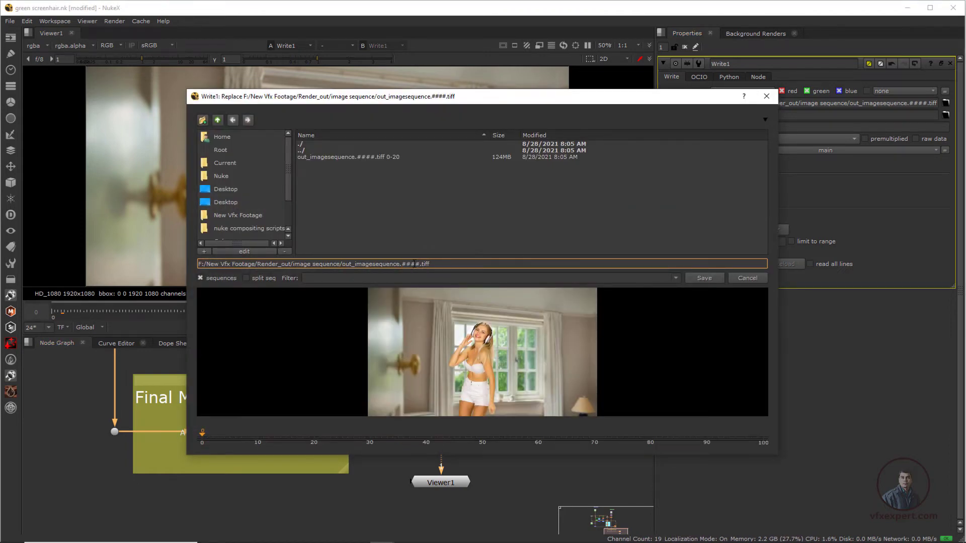
drag(432, 265, 357, 265)
click(401, 265)
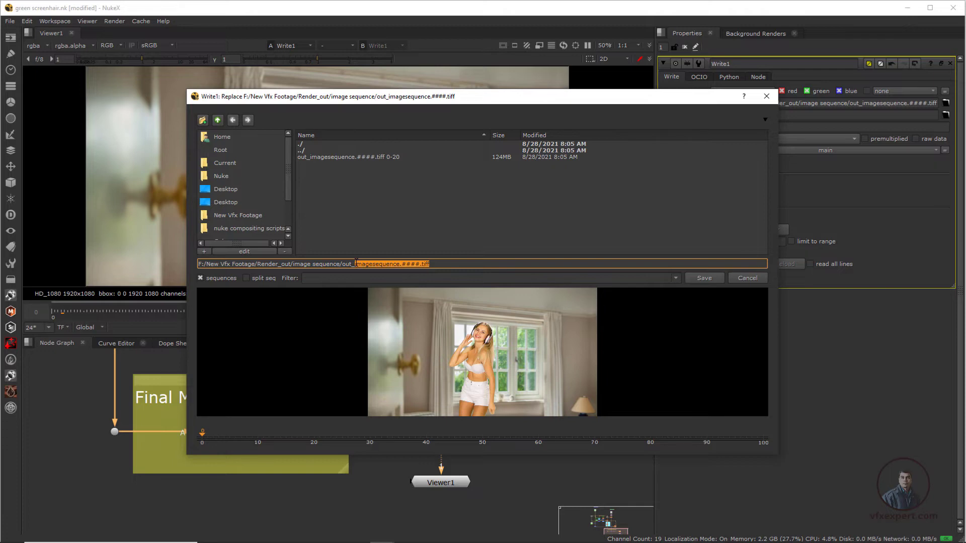
text(s)
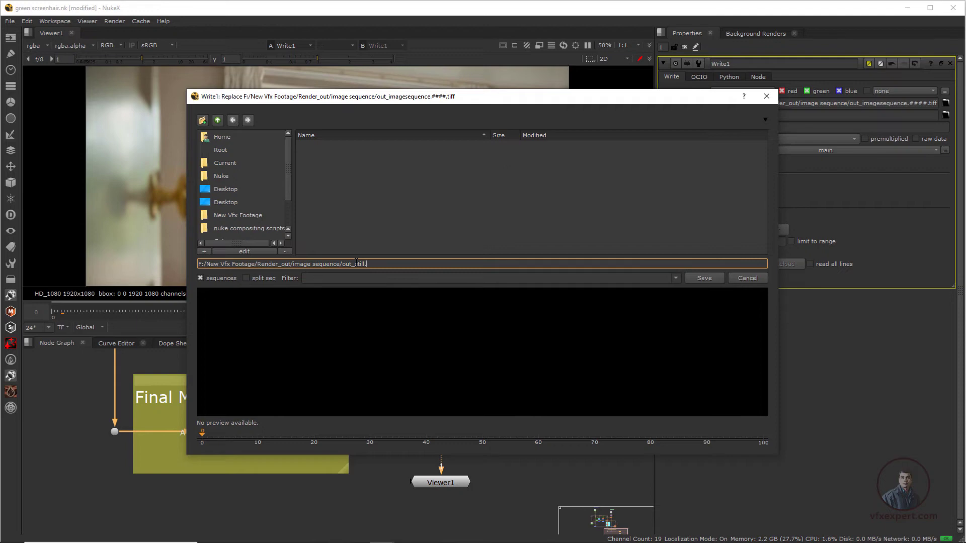
text(till.jpg)
click(704, 278)
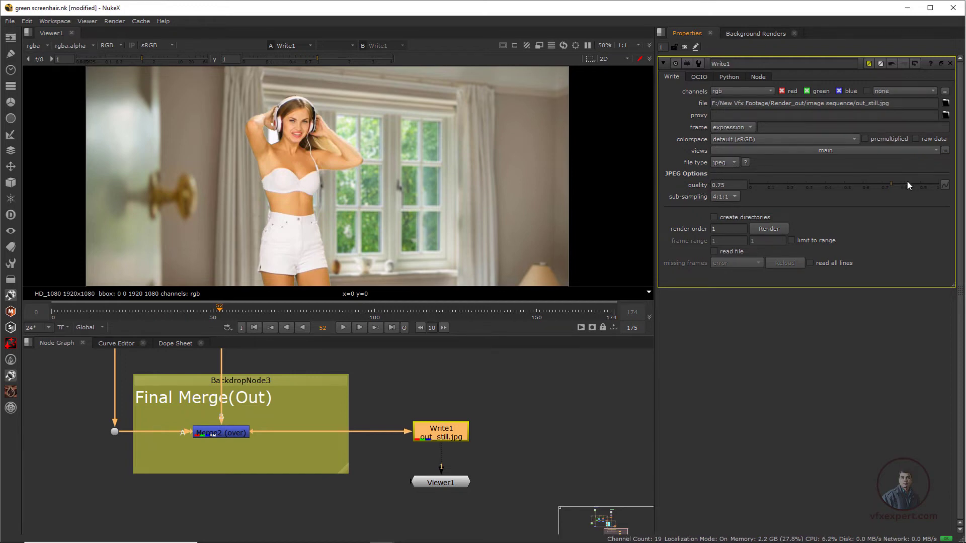
Step: Raise Write1's JPEG quality to 1 and render only frame 52 as a custom frame range
drag(889, 189, 939, 186)
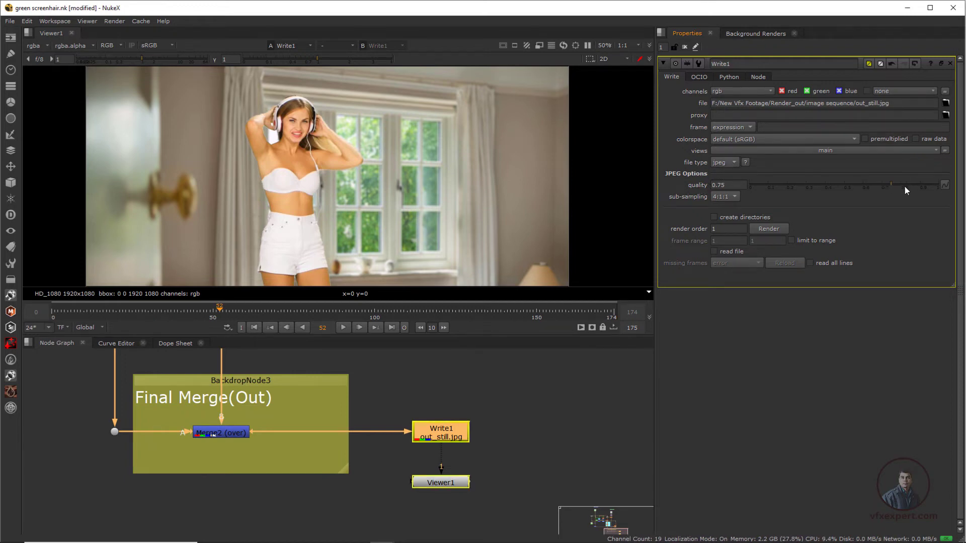
click(769, 229)
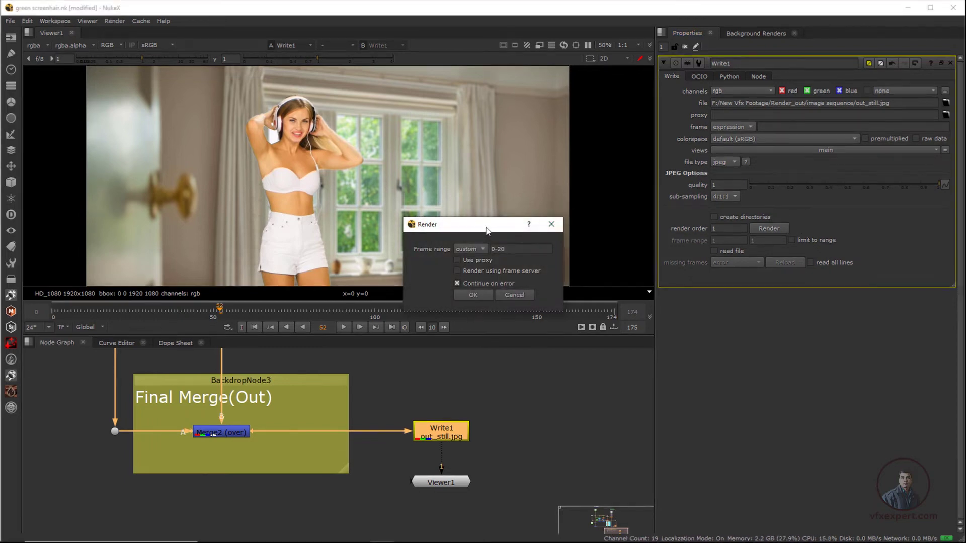
drag(487, 224, 495, 244)
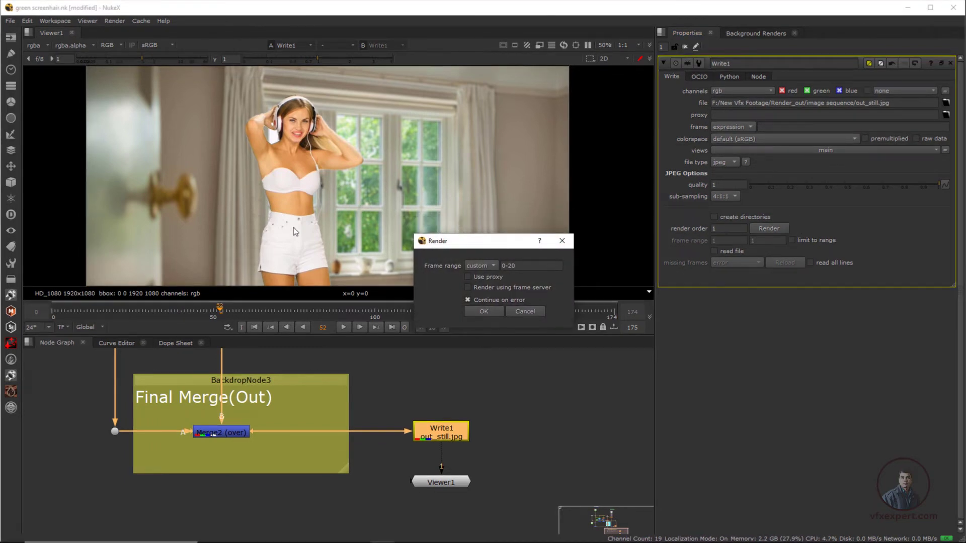
click(515, 267)
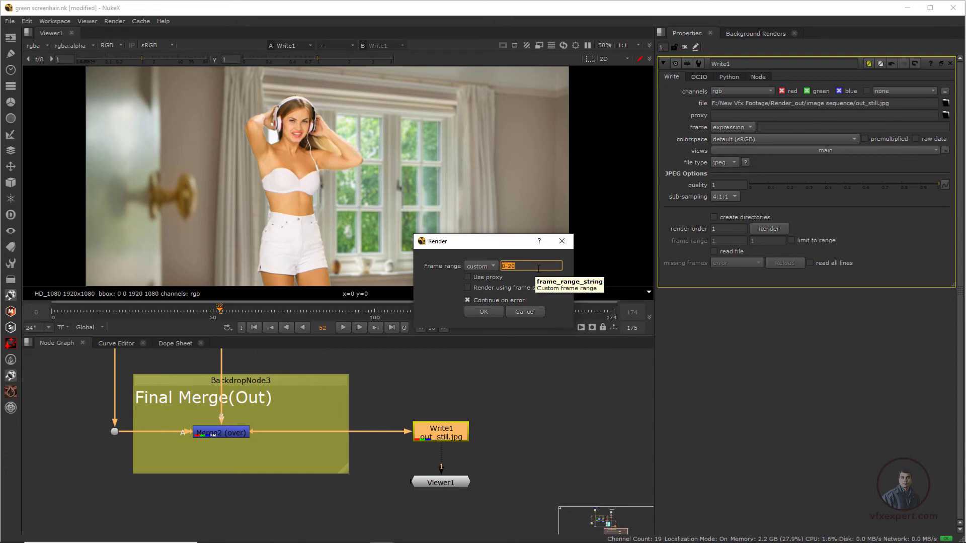
text(52)
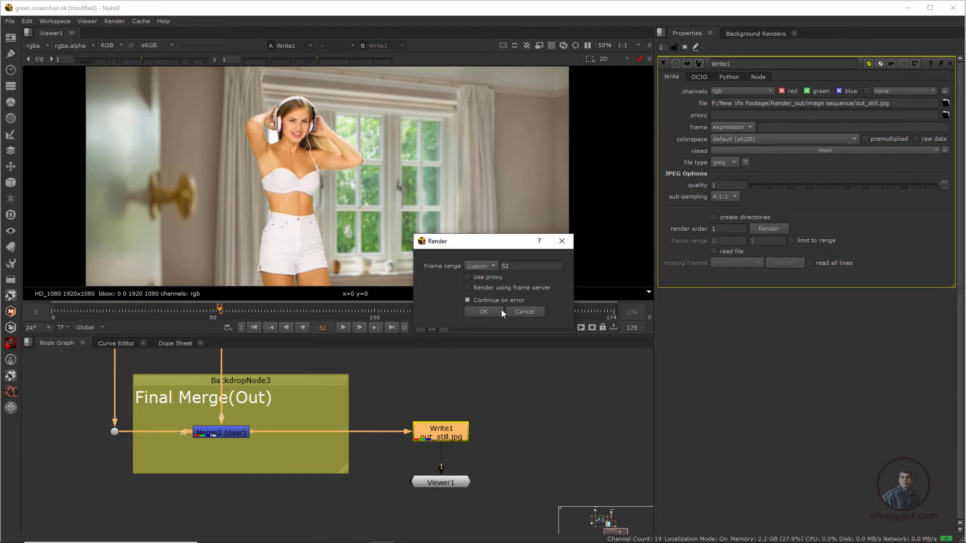
click(482, 313)
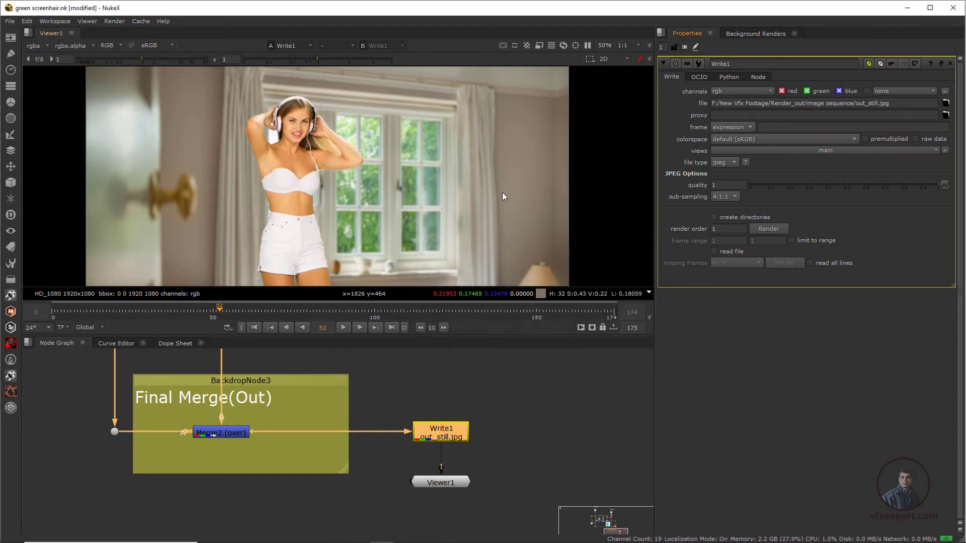
Step: Import the rendered out_still.jpg with a Read node, place it beside Write1, and show it in Viewer1
key(r)
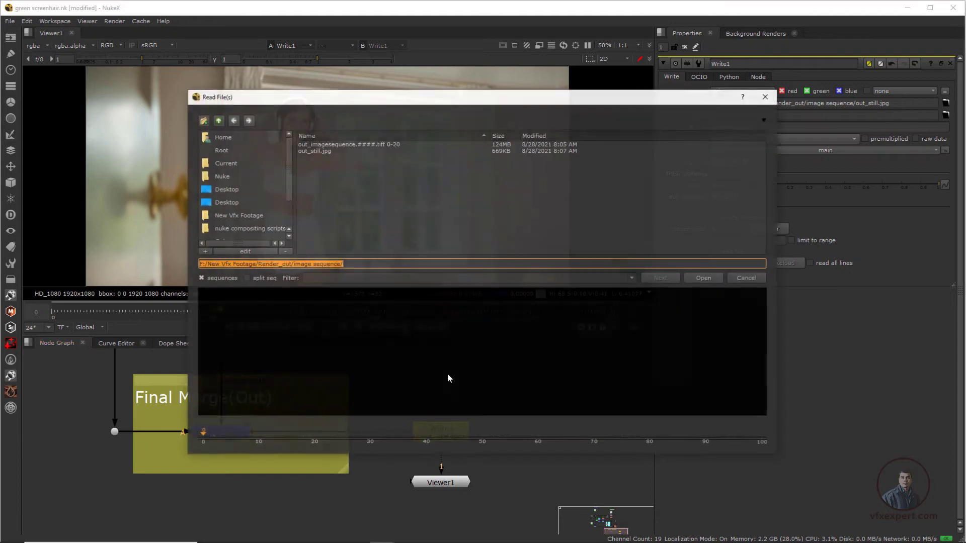
click(326, 150)
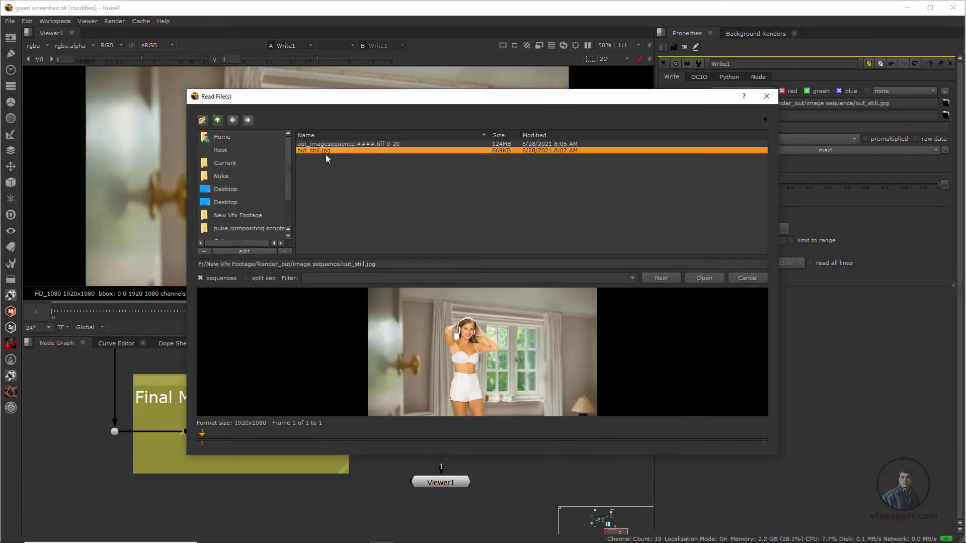
click(704, 277)
drag(501, 398, 541, 398)
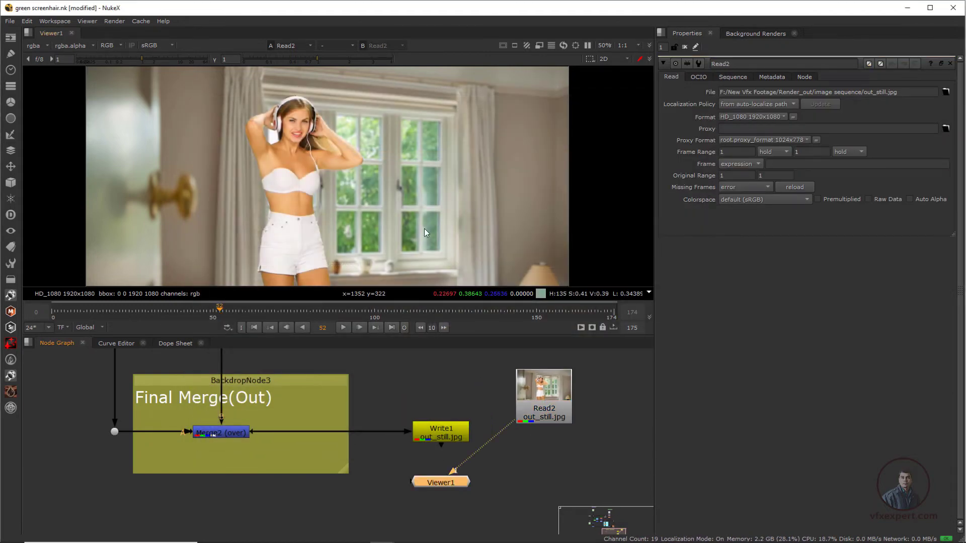
Step: Scrub back to frame 25 to check the imported still, and reconnect Viewer1 to Write1 with the Read node moved aside
drag(243, 311, 132, 312)
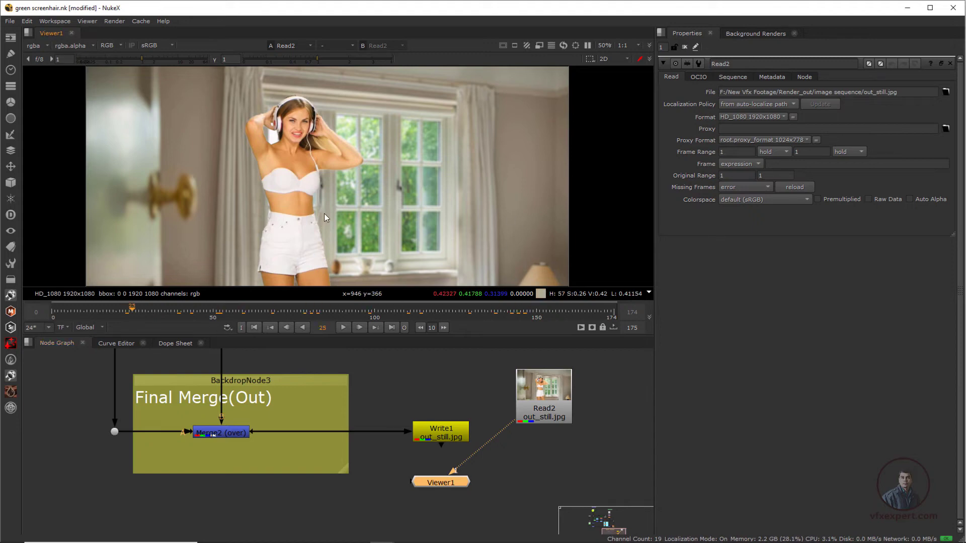
drag(510, 426, 443, 433)
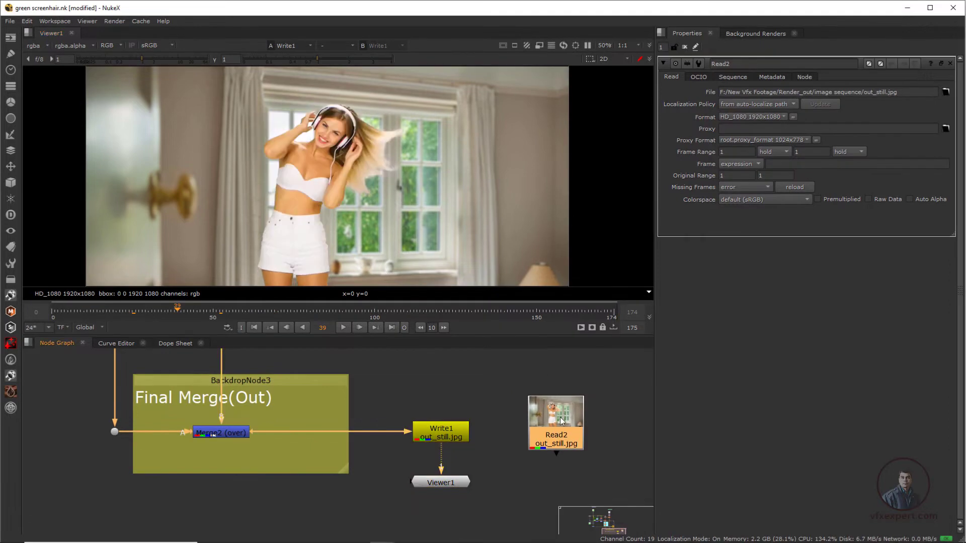
drag(562, 421, 586, 442)
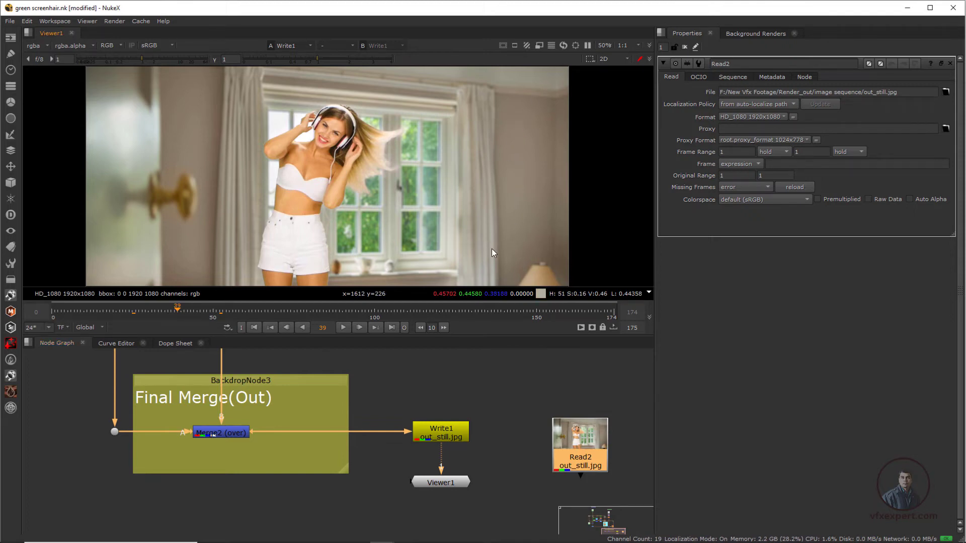
Step: Show the EdgeBlur1 output from the Character Out RGBA backdrop in Viewer1 and go to frame 61
scroll(422, 409, down, 2)
middle_drag(321, 412, 348, 476)
middle_drag(331, 439, 298, 472)
scroll(242, 396, up, 2)
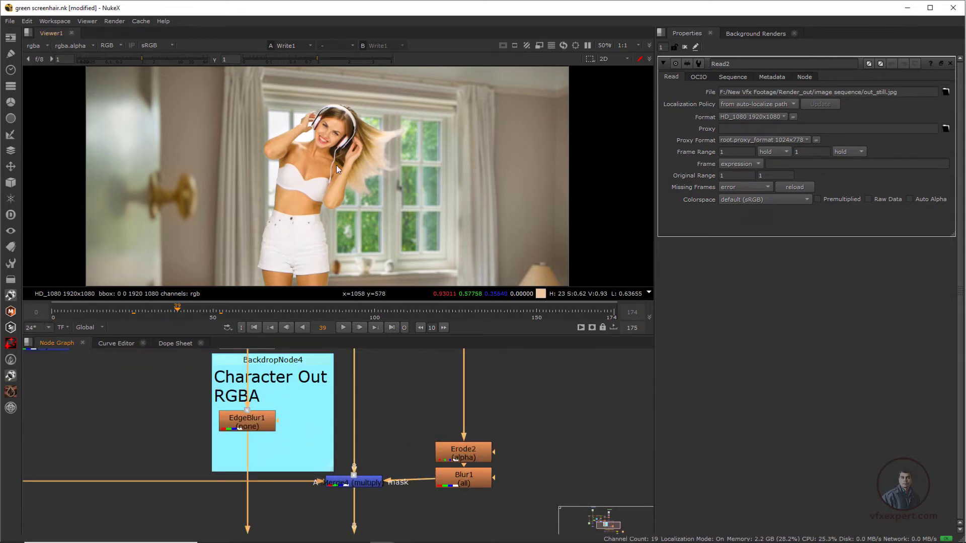
click(247, 419)
key(1)
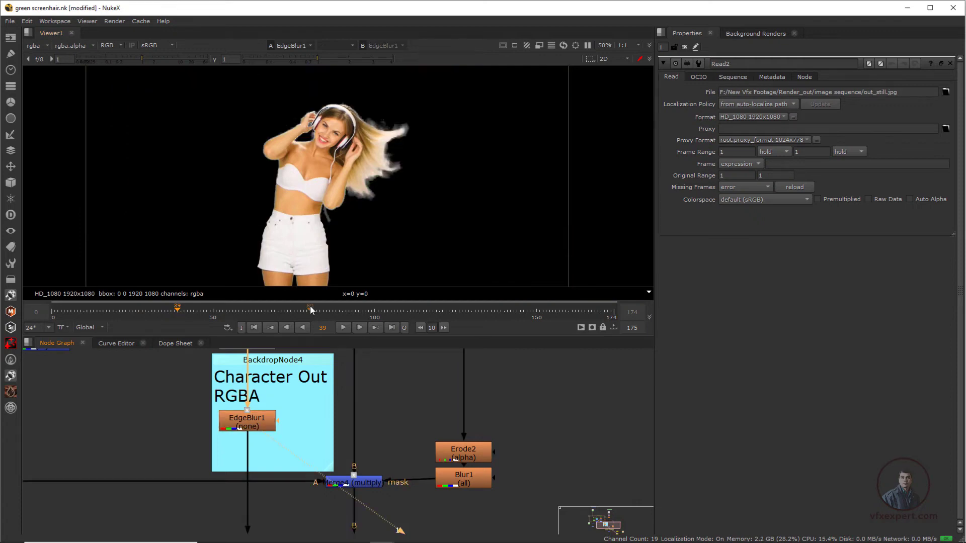
click(252, 310)
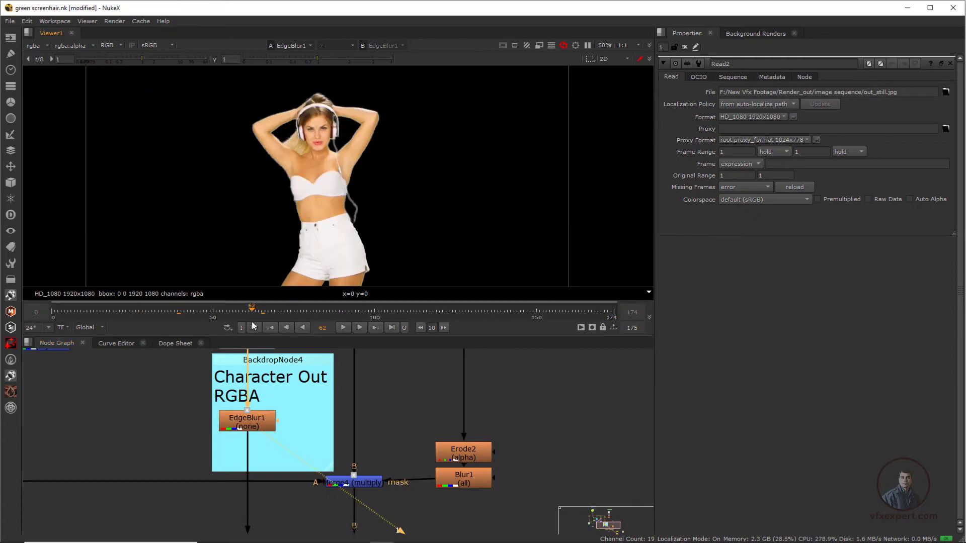
scroll(409, 206, down, 2)
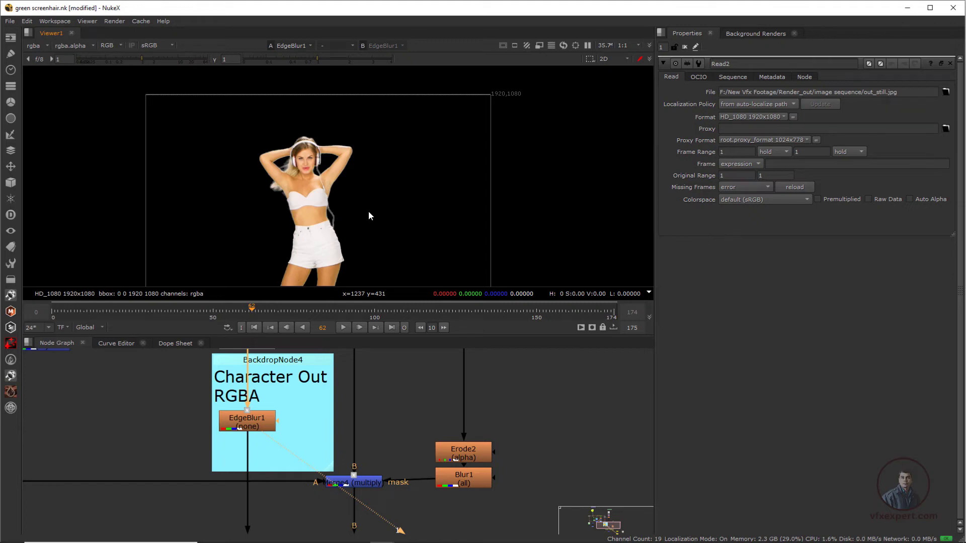
key(Left)
Step: Add a second Write node, connect its input to EdgeBlur1, and place it outside the Character Out RGBA backdrop
scroll(394, 412, down, 2)
middle_drag(479, 471, 399, 424)
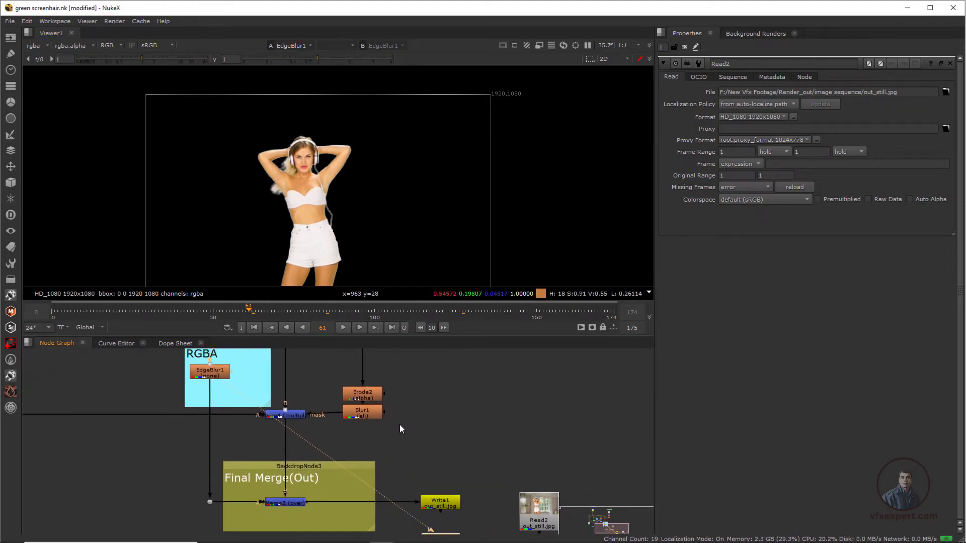
scroll(406, 435, down, 1)
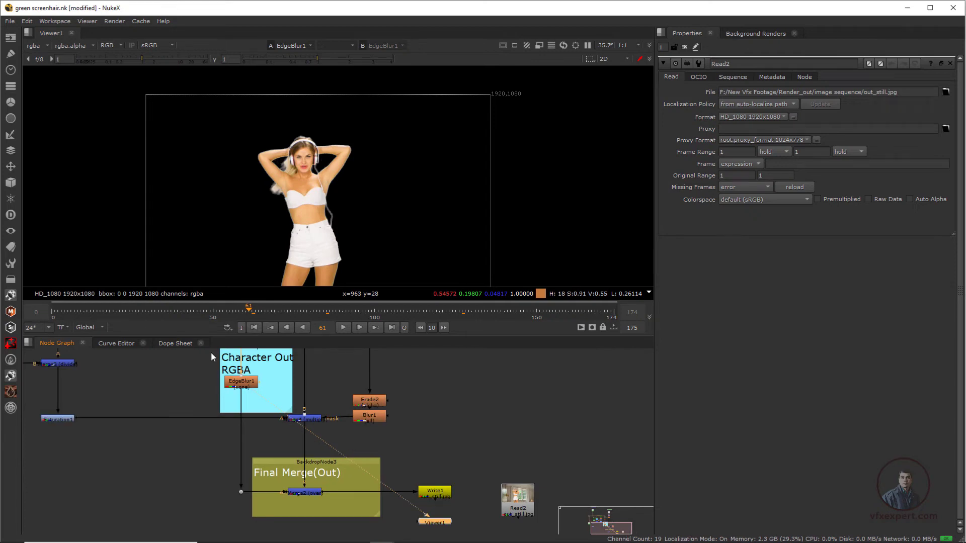
scroll(282, 391, up, 2)
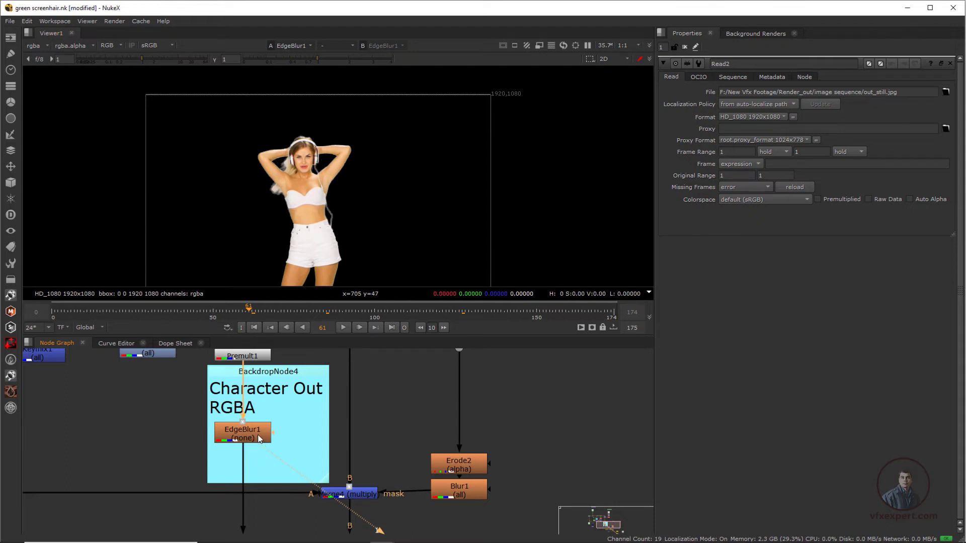
click(10, 37)
click(43, 52)
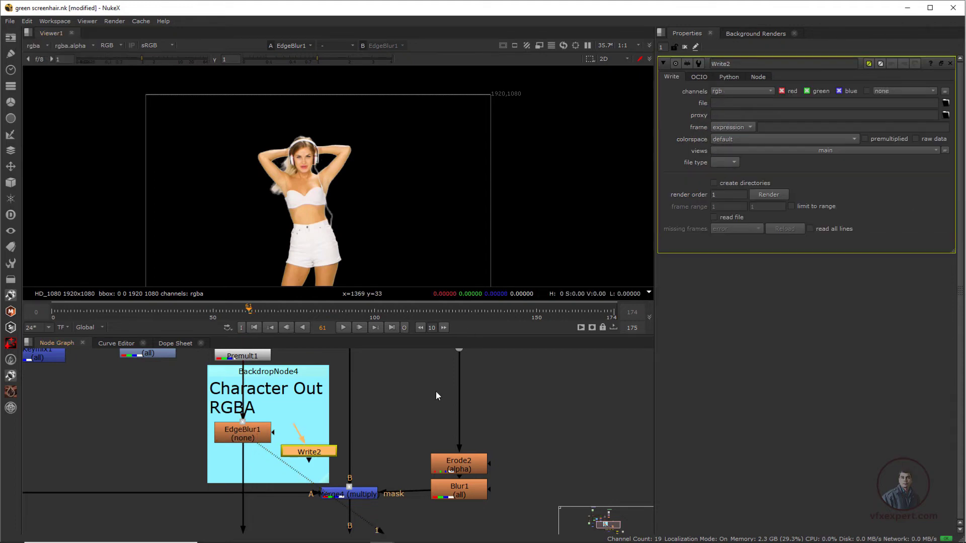
drag(320, 452, 245, 432)
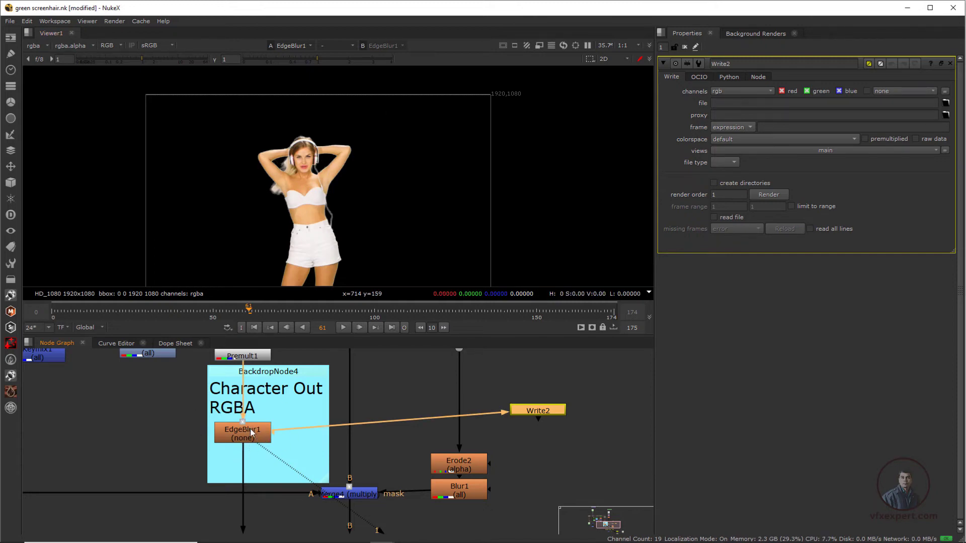
drag(552, 417, 575, 425)
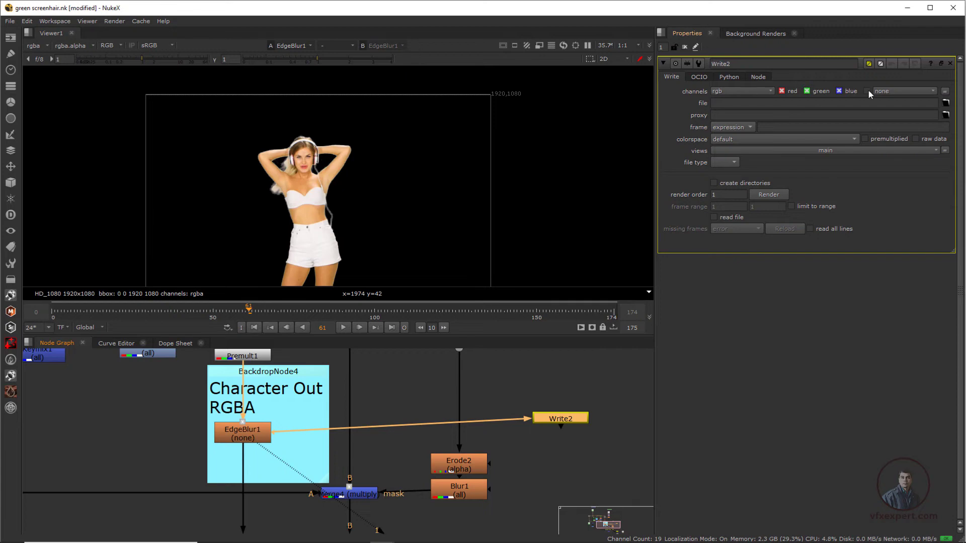
Step: Set Write2's output file to character_only.####.tiff in the Render_out/image sequence folder
click(946, 103)
drag(410, 103, 397, 102)
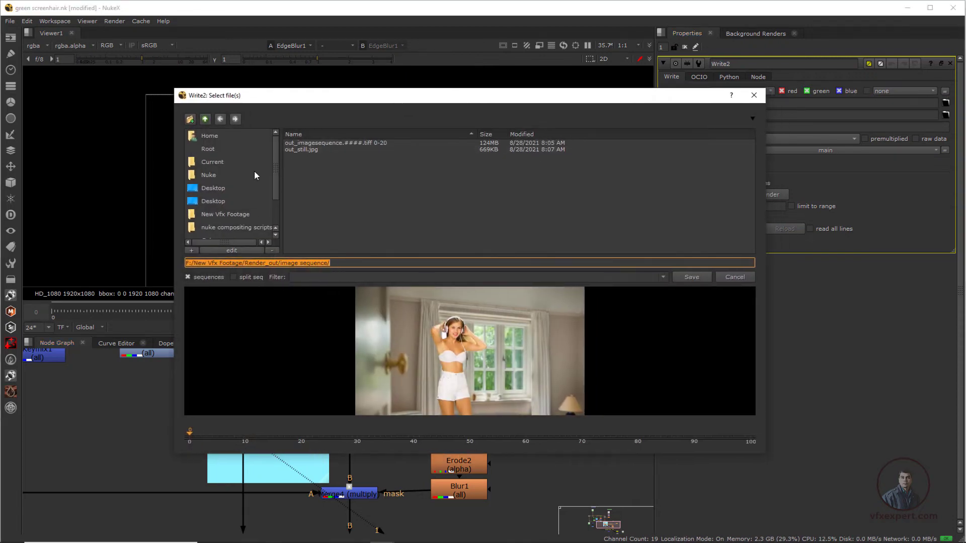
click(275, 263)
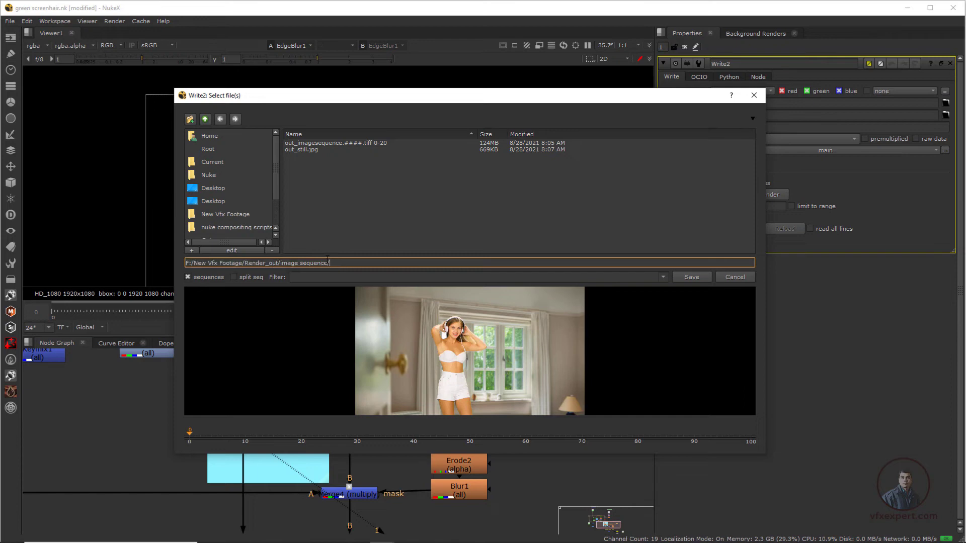
drag(328, 263, 281, 265)
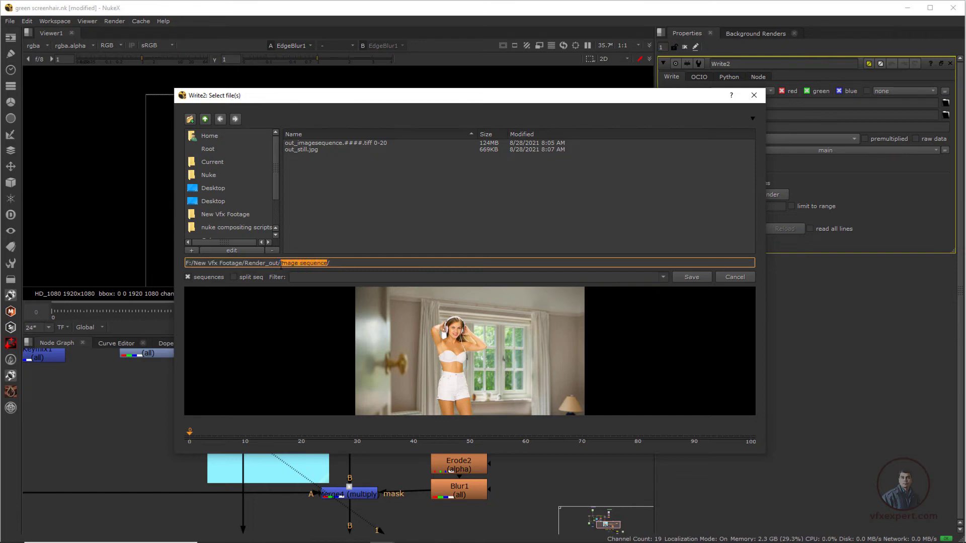
click(354, 213)
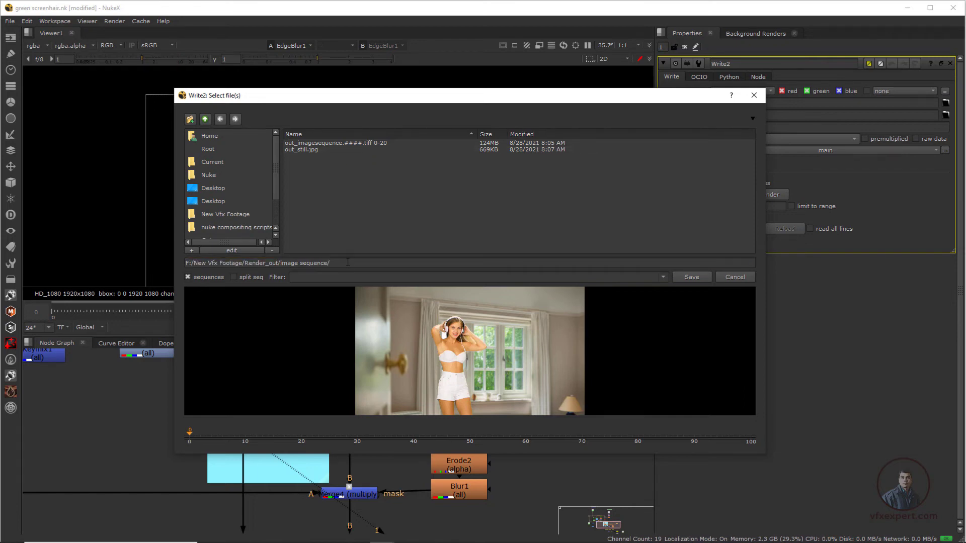
click(353, 263)
drag(412, 97, 446, 70)
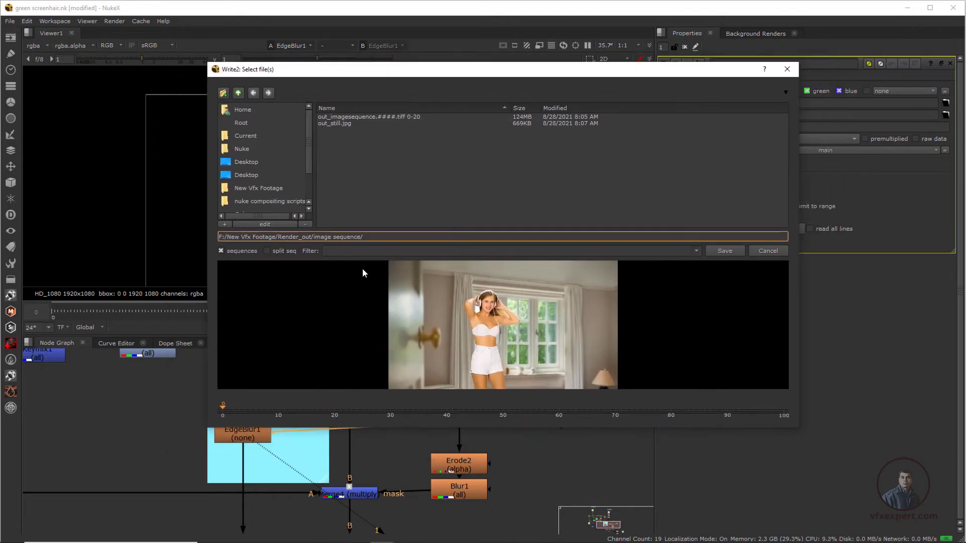
text(character_onlt)
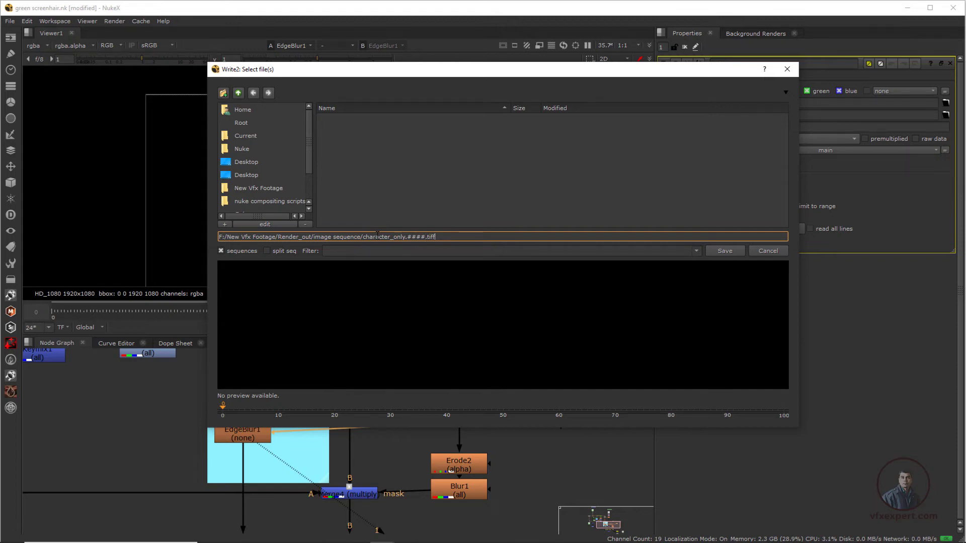
click(737, 251)
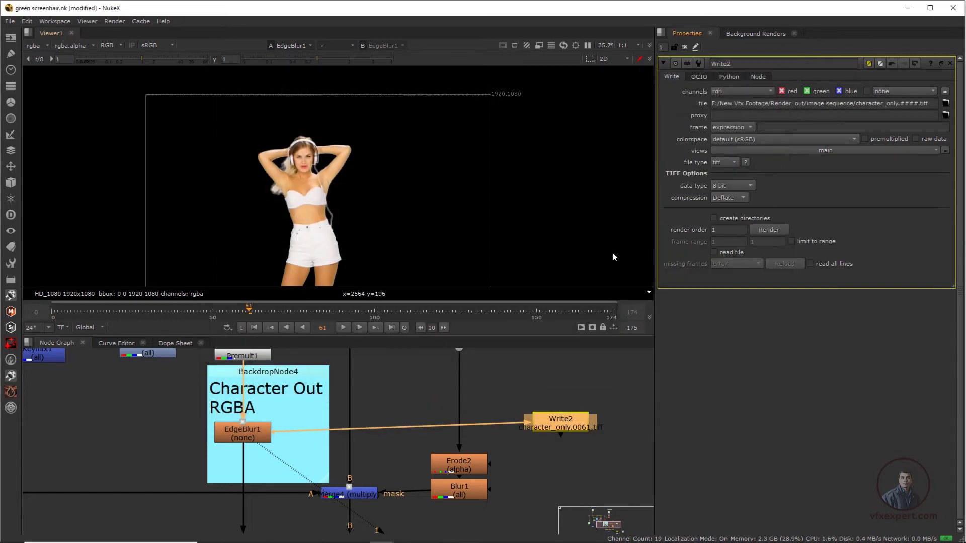
Step: Set Write2's TIFF compression to none and its output channels to rgba
click(744, 198)
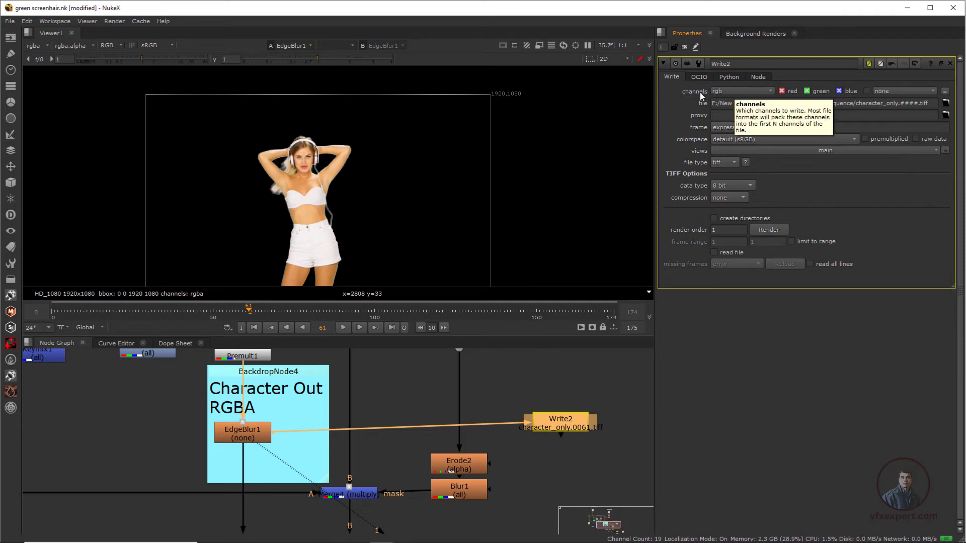
click(740, 90)
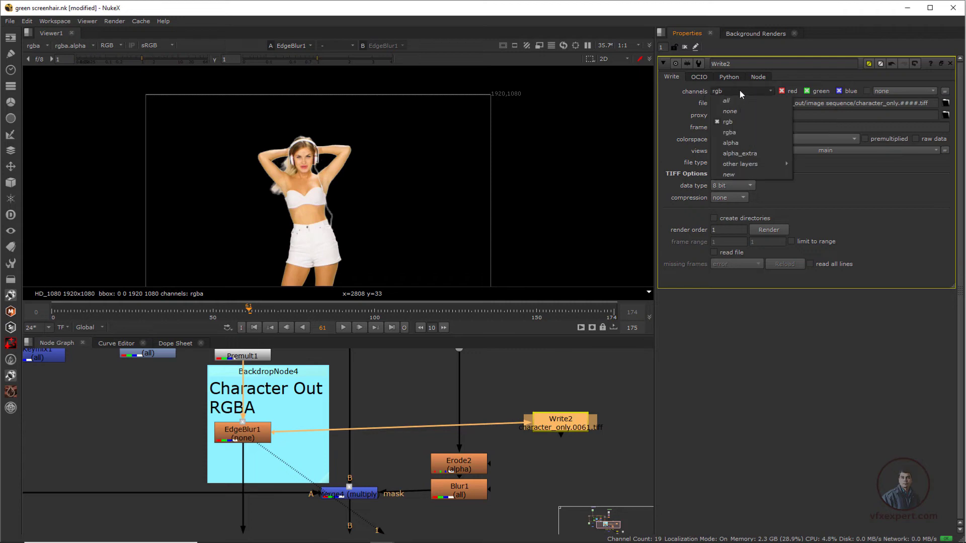
click(733, 133)
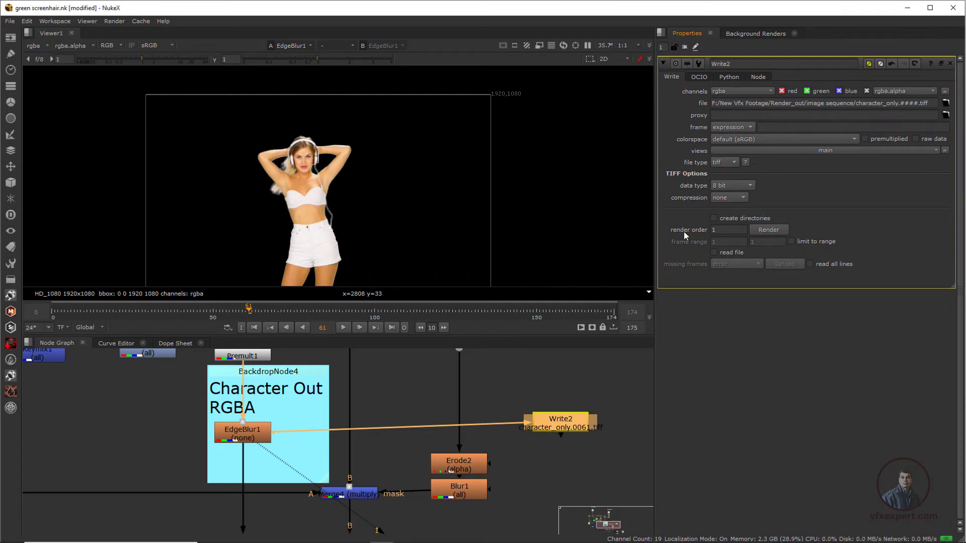
Step: Render the character-only TIFF sequence from Write2 for frames 0-20
click(768, 230)
click(480, 250)
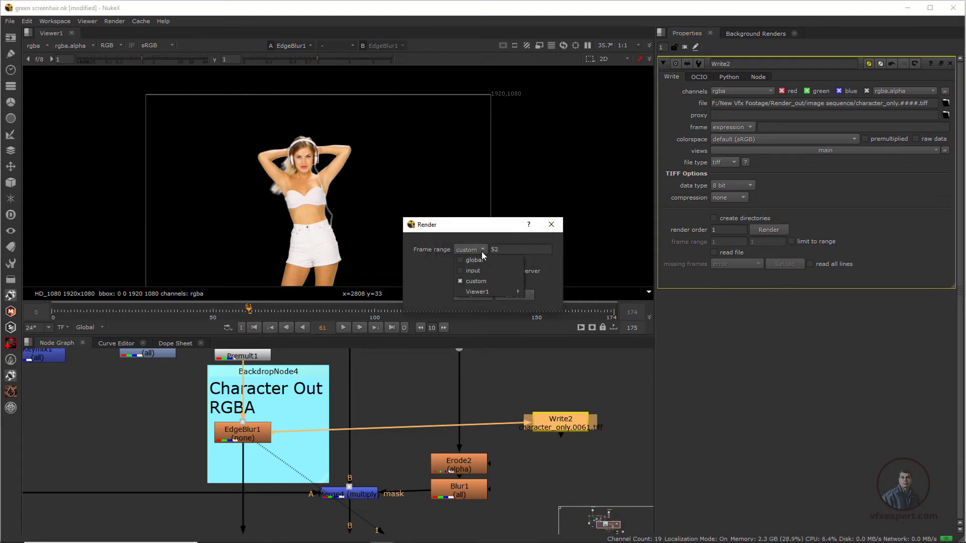
click(473, 260)
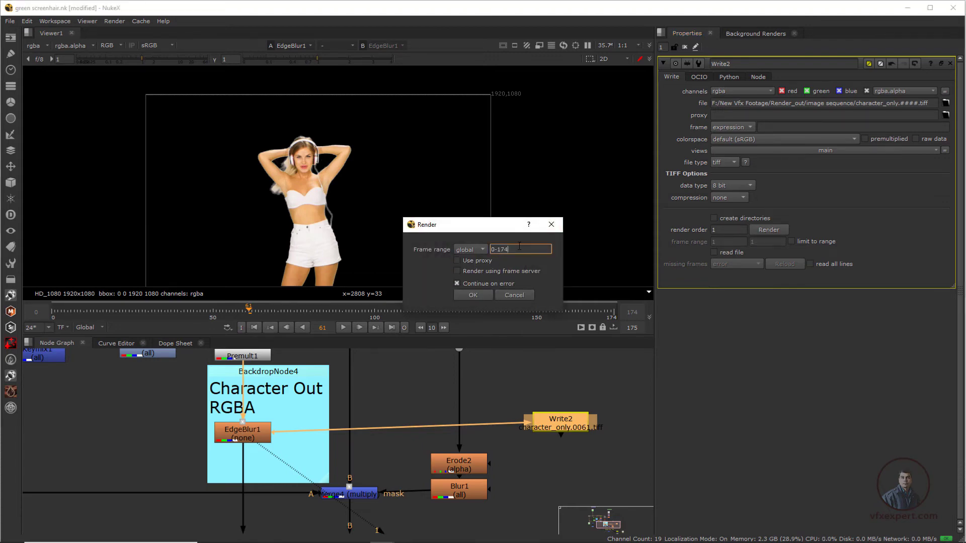
double_click(519, 246)
text(20)
click(473, 295)
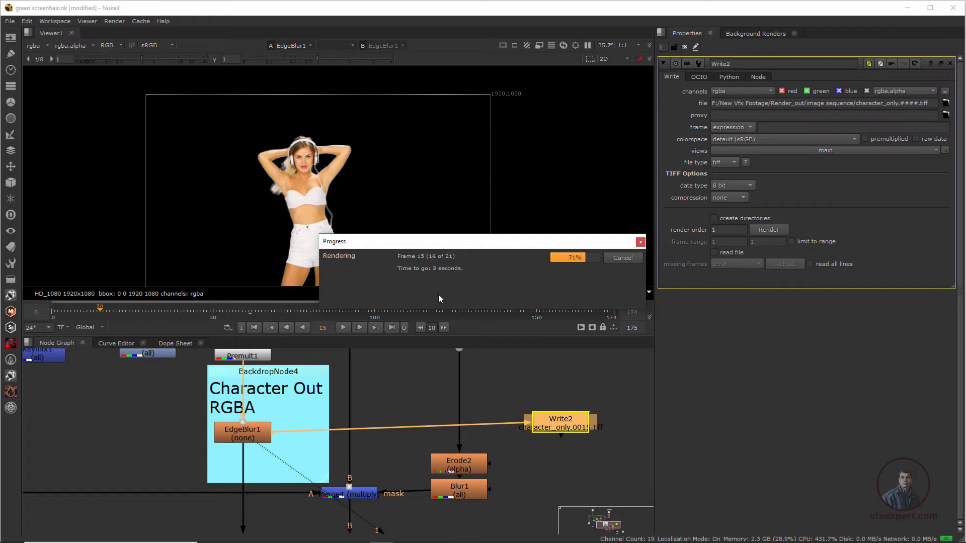
Step: Import the rendered character_only.####.tiff 0-20 sequence as a Read node beside the BG Plate backdrop
click(511, 375)
scroll(377, 496, down, 2)
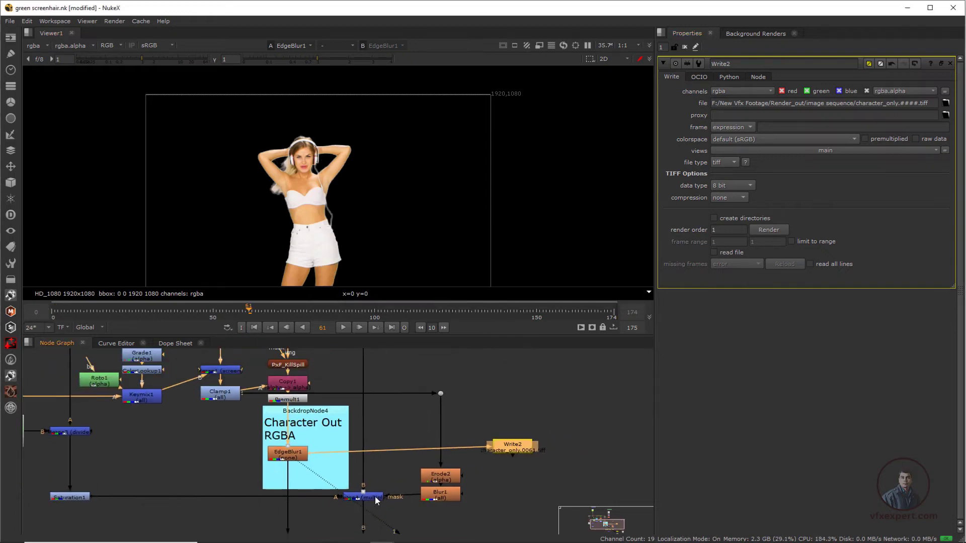
middle_drag(431, 382, 357, 484)
mouse_move(363, 401)
middle_down()
mouse_move(376, 493)
mouse_move(243, 485)
middle_up()
scroll(312, 465, up, 2)
scroll(315, 466, down, 1)
click(384, 443)
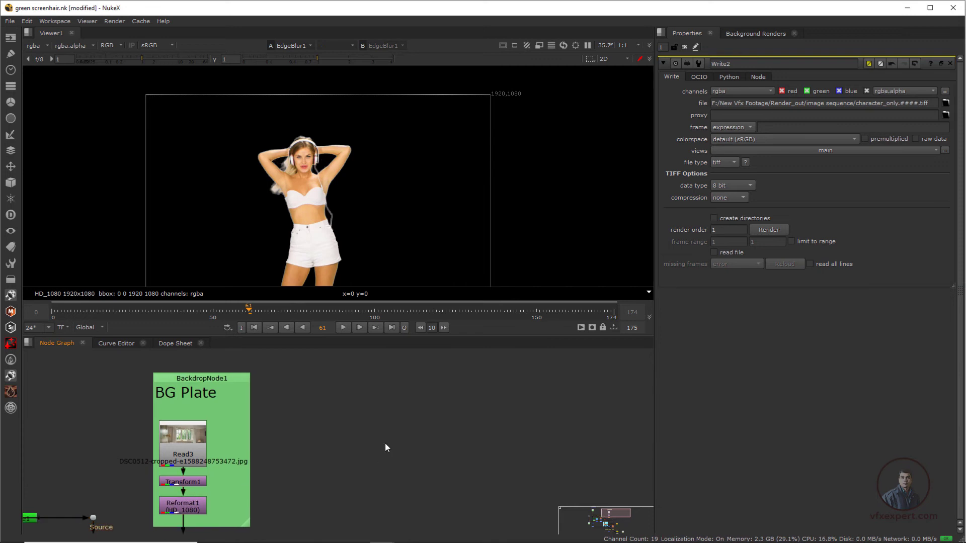
key(r)
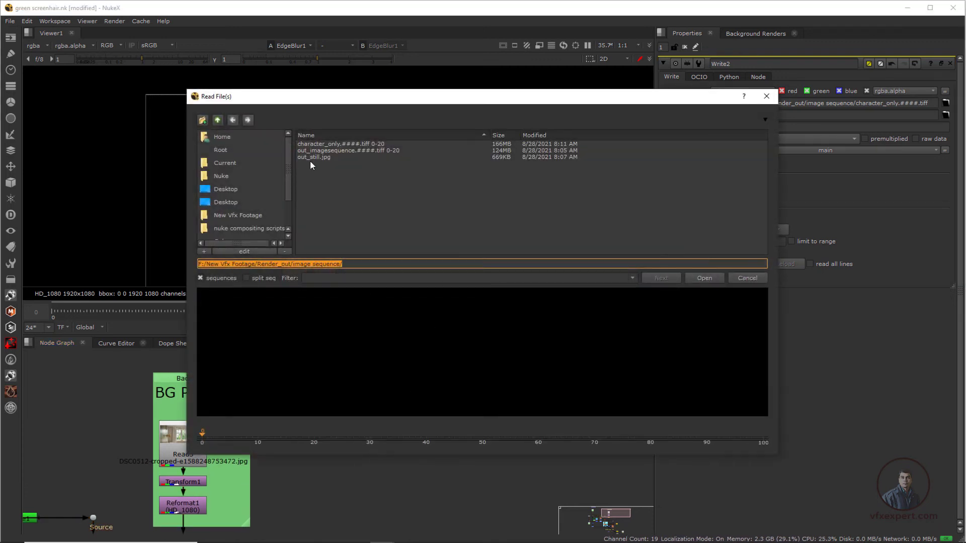
click(358, 144)
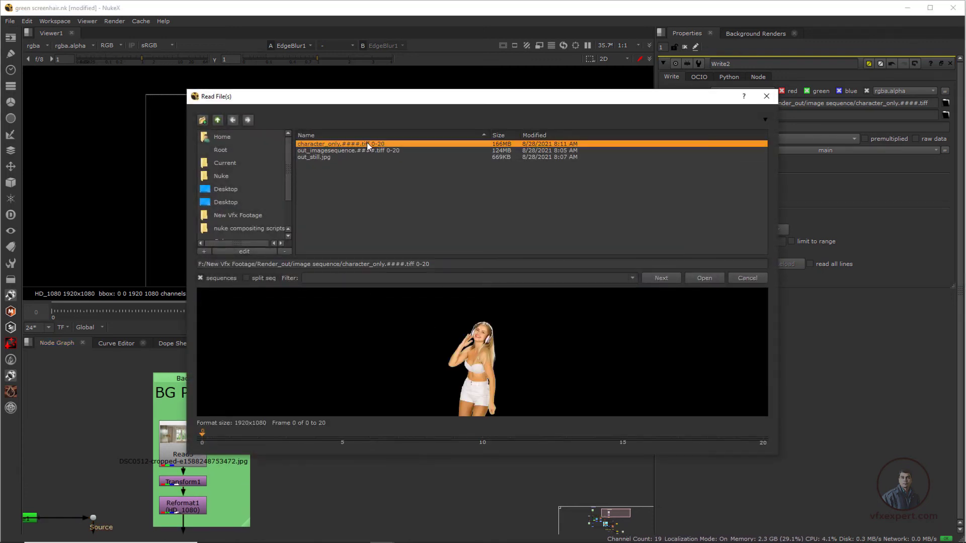
click(704, 278)
drag(405, 429, 397, 426)
Step: Show the imported character sequence in Viewer1 and check its alpha channel before returning to full colour
key(1)
middle_drag(316, 226, 369, 195)
key(a)
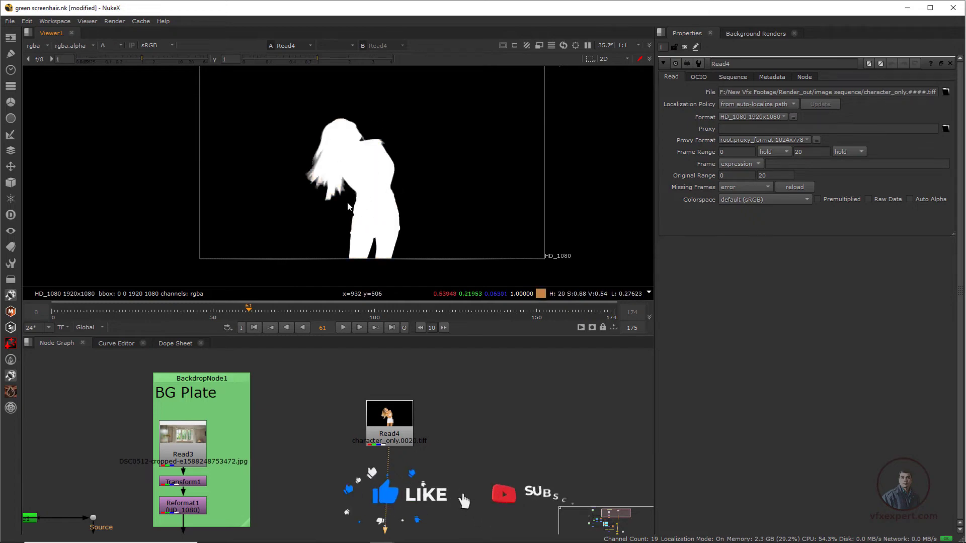
key(a)
middle_drag(326, 462, 321, 432)
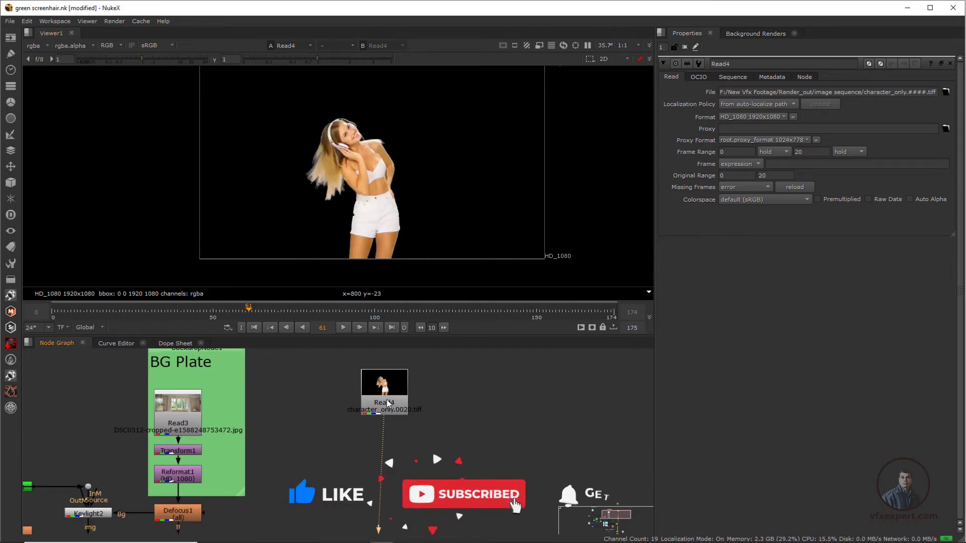
Step: Shift Read4 slightly lower beside the BG Plate backdrop and show the Reformat1 output in Viewer1
drag(386, 404, 394, 446)
middle_drag(189, 472, 216, 461)
click(217, 464)
key(1)
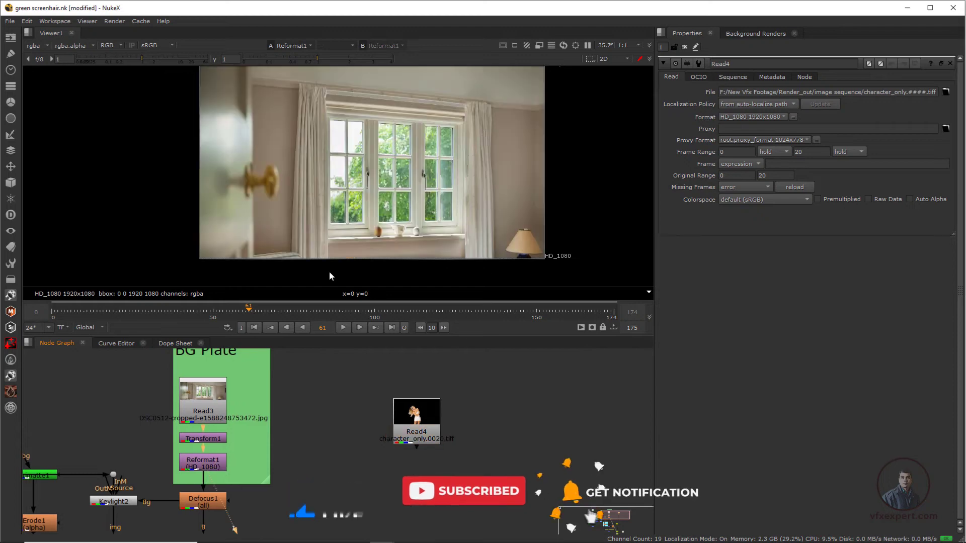
Step: Add a Merge node with input B on Reformat1 and input A on Read4, and align Read4 directly above it
drag(419, 428, 436, 393)
scroll(373, 454, up, 1)
click(353, 461)
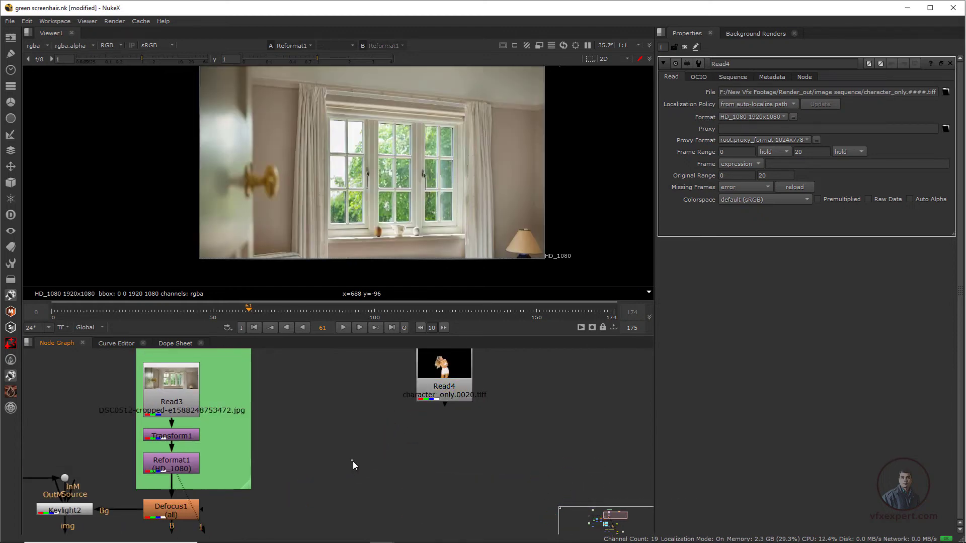
key(m)
drag(358, 466, 359, 467)
drag(366, 449, 176, 465)
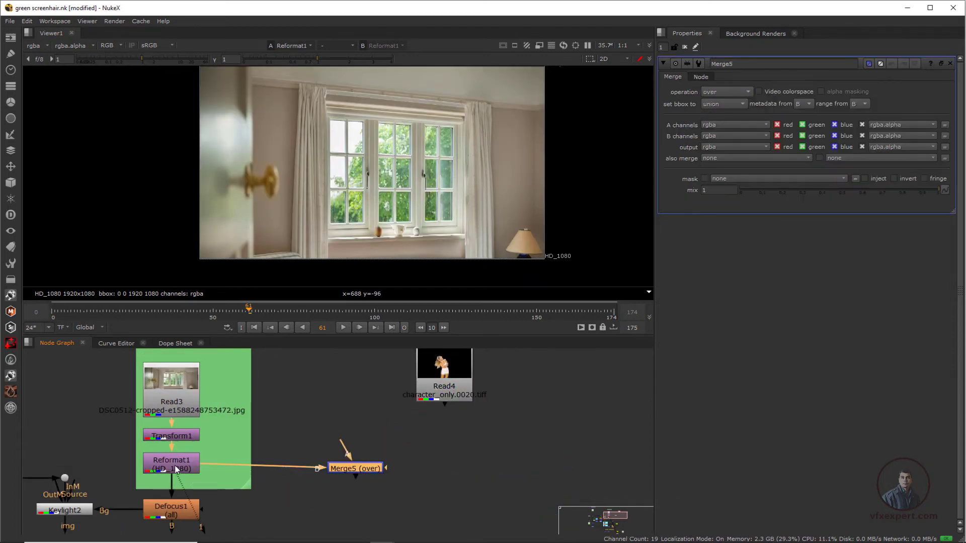
drag(338, 449, 462, 391)
drag(340, 446, 357, 421)
drag(357, 469, 337, 469)
Step: Show the new Merge in Viewer1 with the frame fitted, play it from the first frame, and scrub to frame 12
key(1)
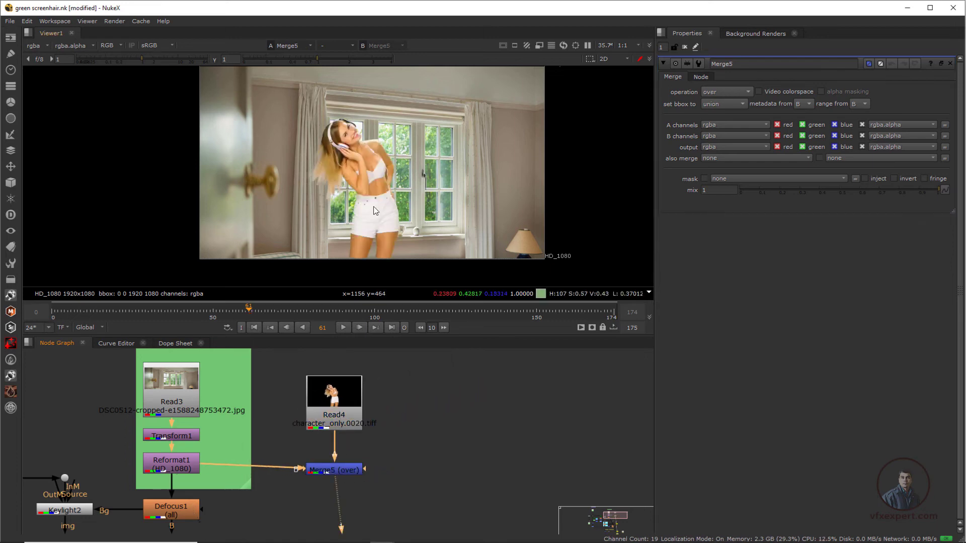
scroll(364, 219, up, 2)
scroll(363, 220, down, 2)
key(f)
drag(246, 311, 129, 328)
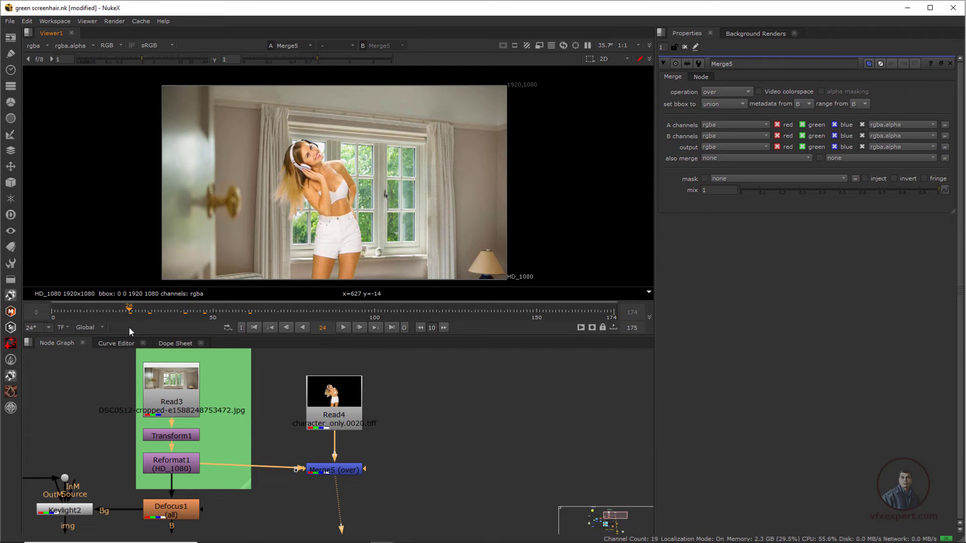
click(254, 328)
click(343, 327)
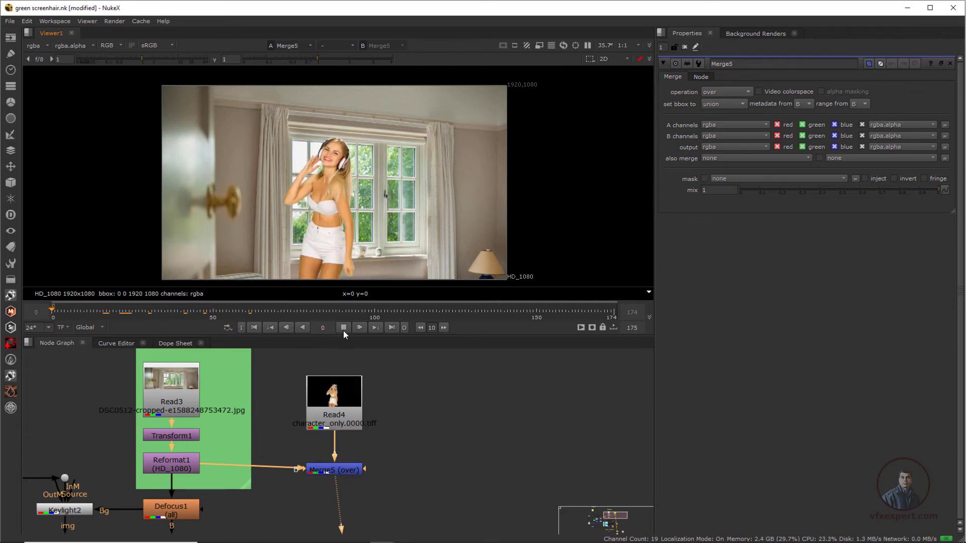
click(344, 327)
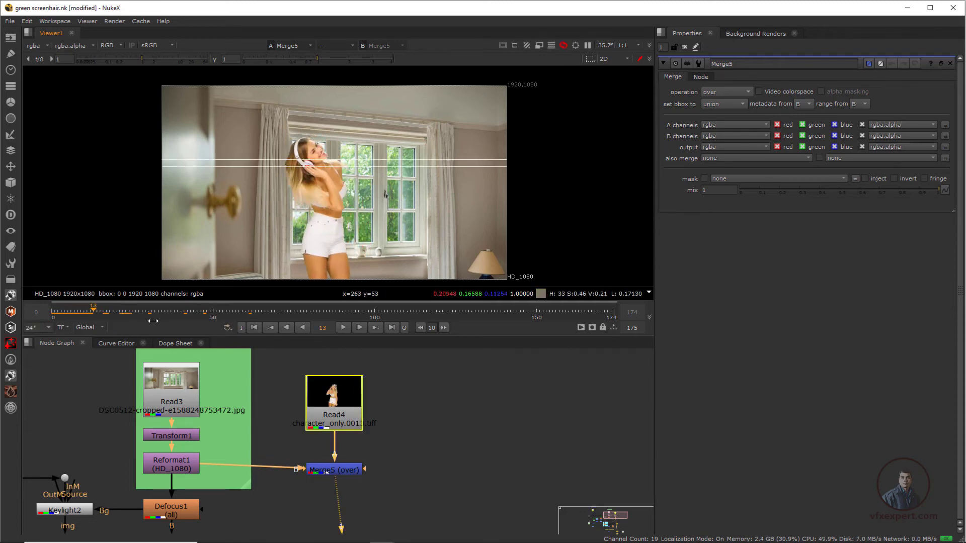
drag(190, 310, 91, 346)
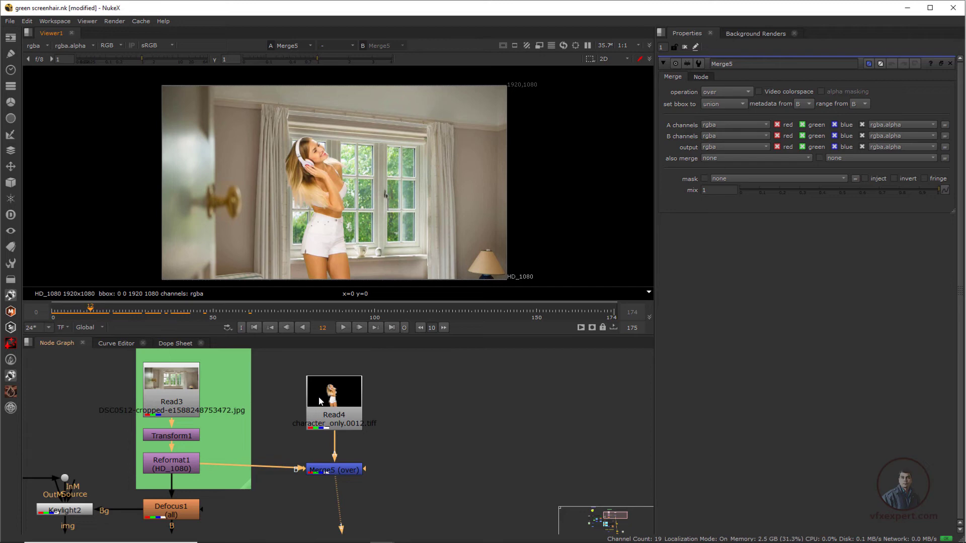
Step: Move Write2 closer to EdgeBlur1 beside the Character Out RGBA backdrop and open its properties
scroll(388, 421, down, 5)
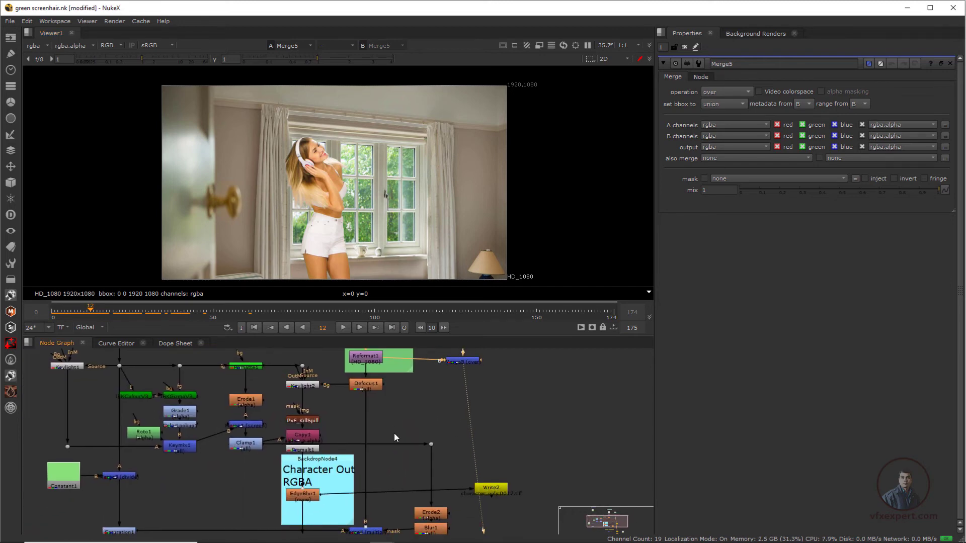
scroll(394, 433, down, 1)
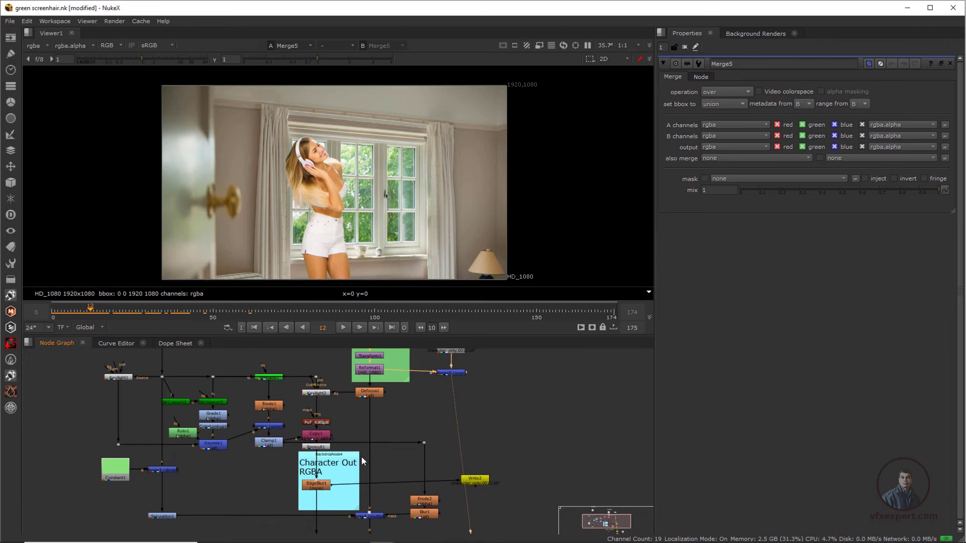
scroll(361, 457, up, 4)
drag(572, 447, 386, 458)
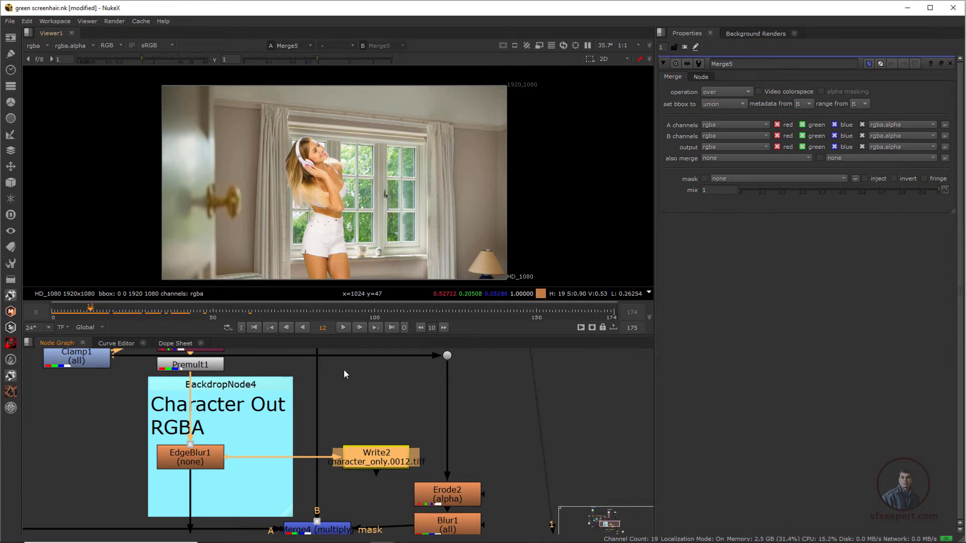
double_click(385, 459)
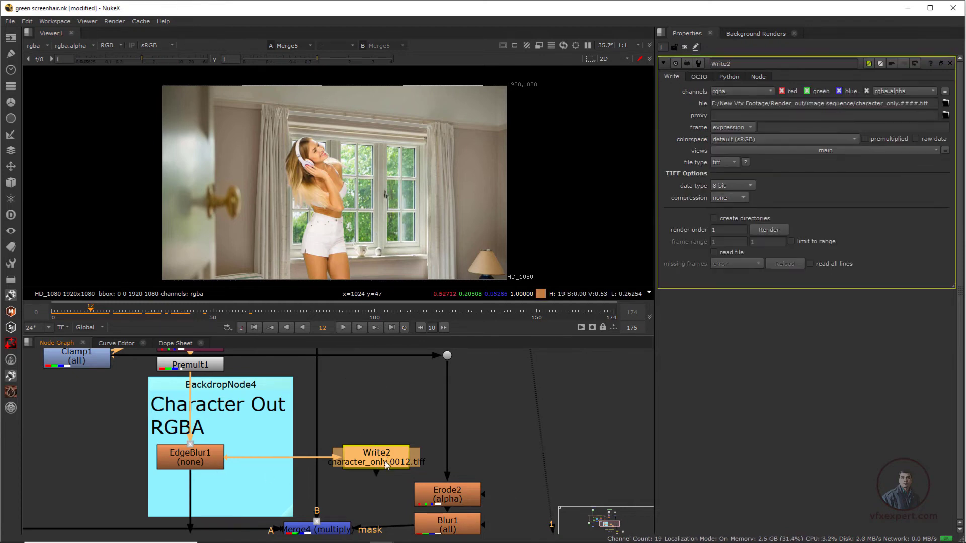
Step: Show Write2's output in Viewer1 and check its alpha channel before returning to full colour
key(1)
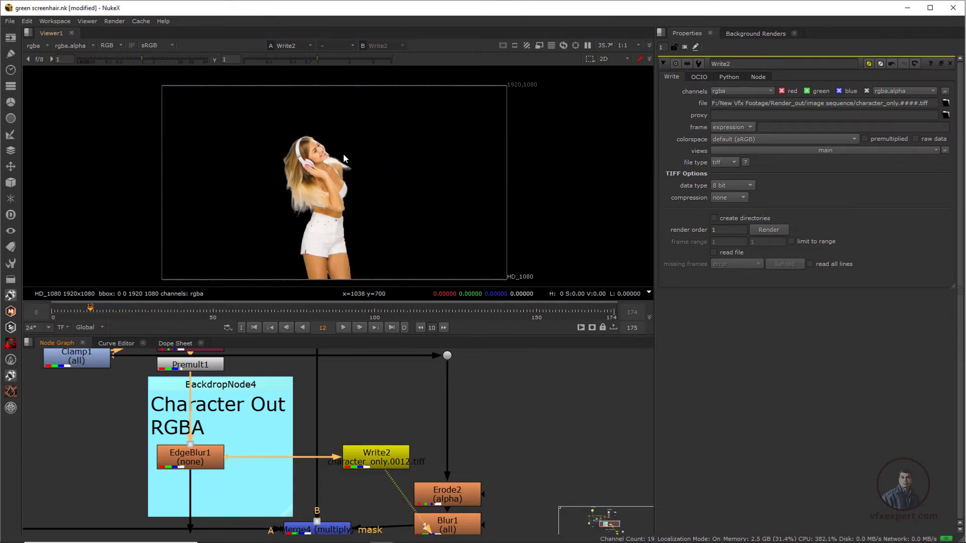
key(a)
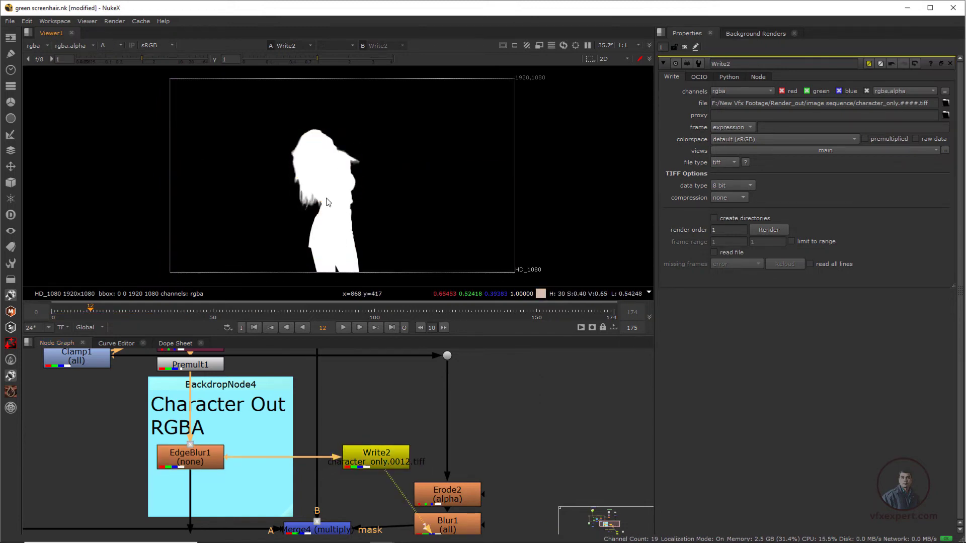
key(a)
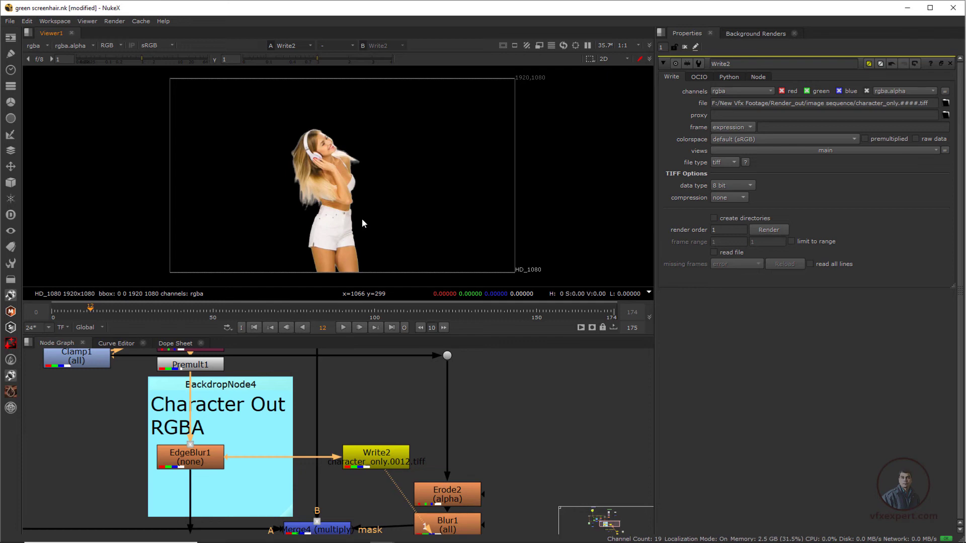
Step: Show the green-screen footage of Read1 from the original plate backdrop in Viewer1
scroll(245, 444, down, 2)
middle_drag(236, 389, 241, 503)
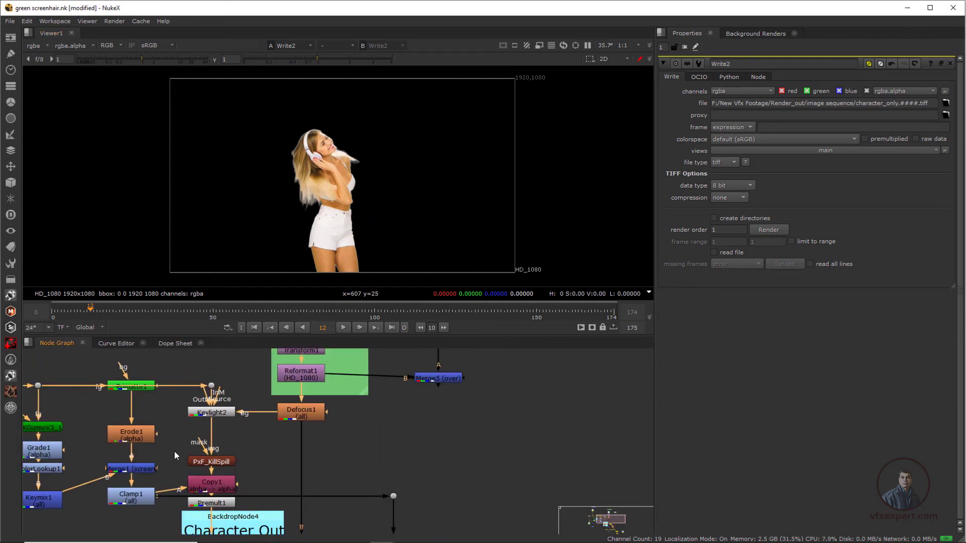
middle_drag(99, 395, 282, 541)
click(143, 418)
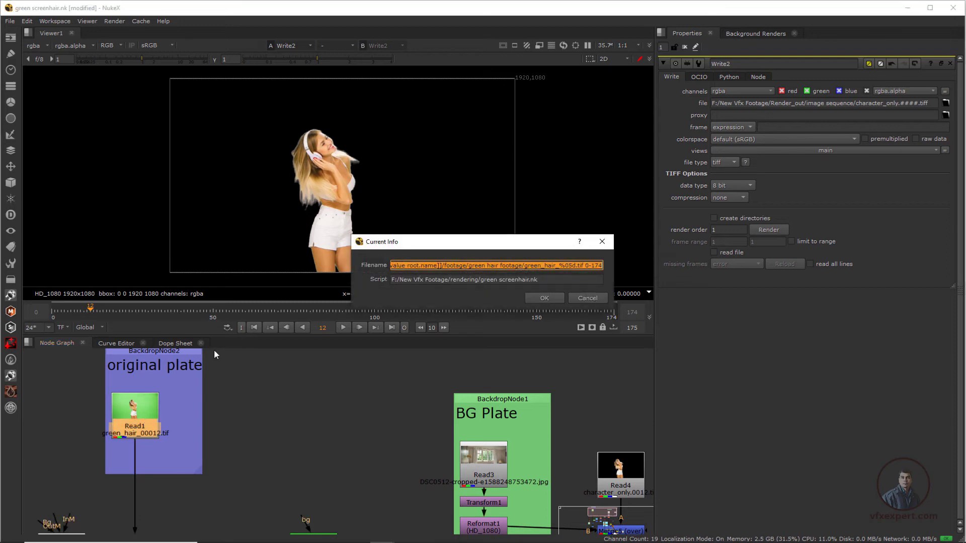
key(1)
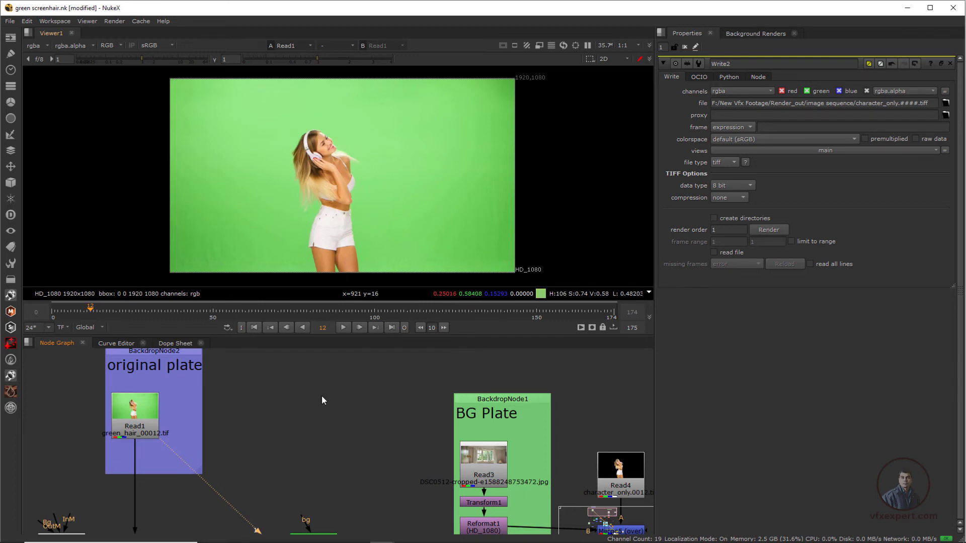
Step: Move the Viewer1 node up level with Write2, outside the Character Out RGBA backdrop, and connect it to Write2
scroll(333, 406, down, 2)
middle_drag(392, 471, 345, 421)
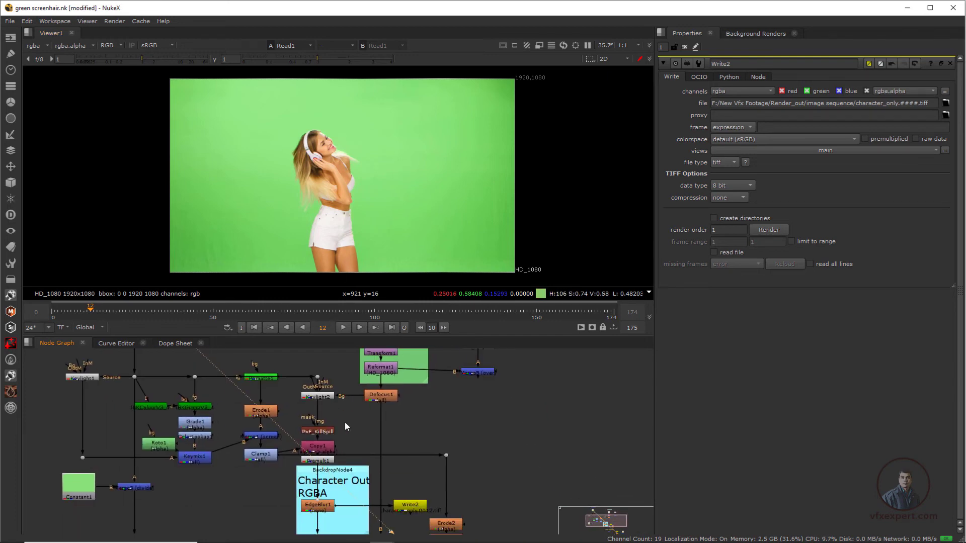
middle_drag(366, 460, 312, 413)
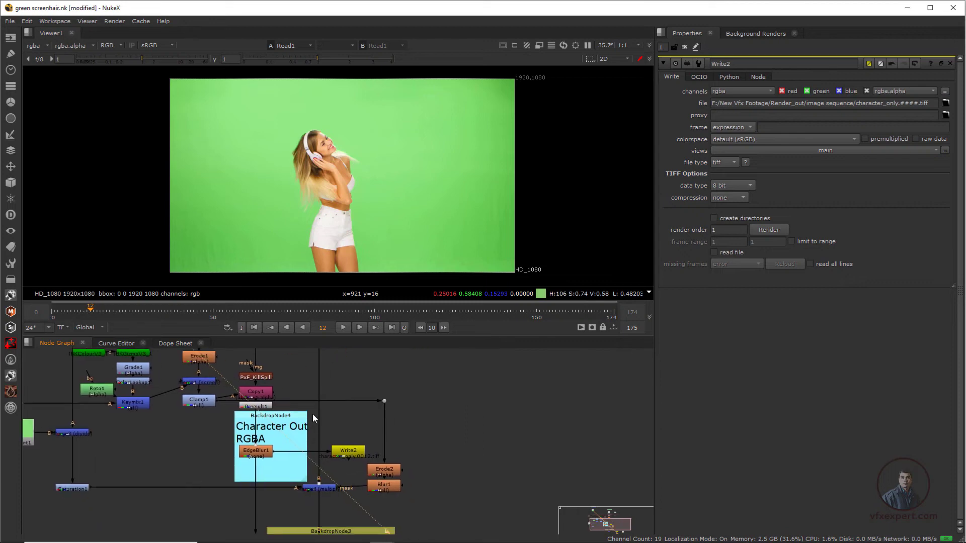
middle_drag(386, 486, 356, 411)
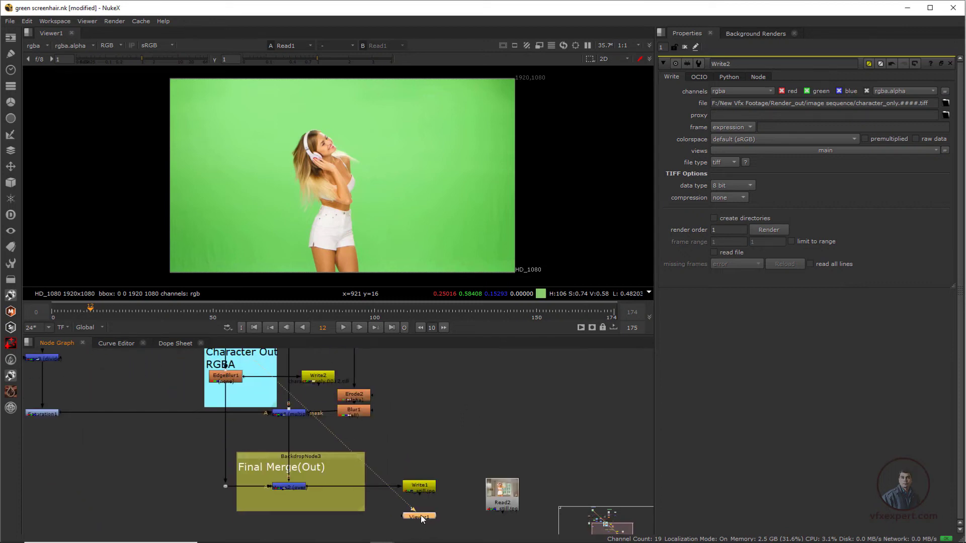
drag(420, 518, 536, 370)
middle_drag(372, 382, 364, 450)
click(309, 449)
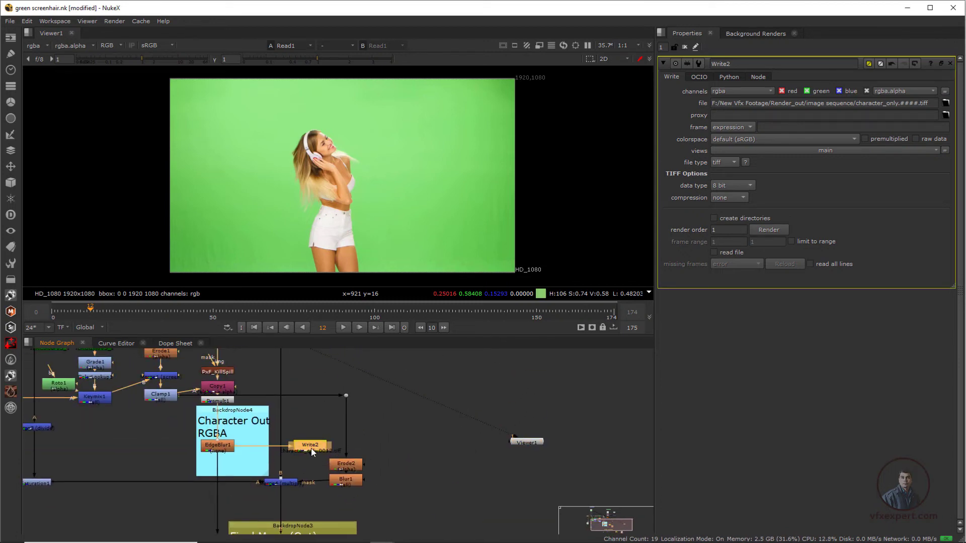
key(1)
drag(532, 445, 481, 447)
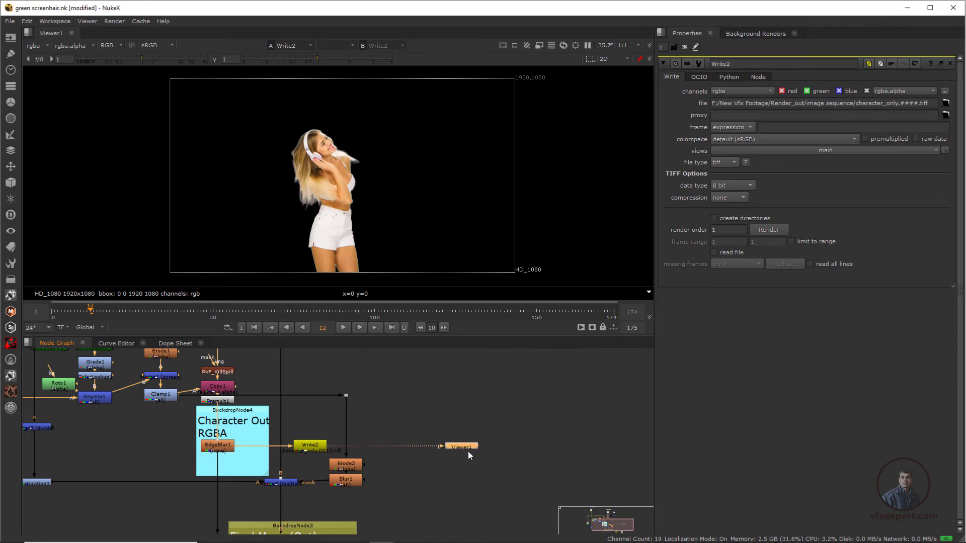
Step: Move the Viewer1 node up, clear of Write2, and select Write2 beside the Character Out RGBA backdrop
scroll(320, 217, up, 1)
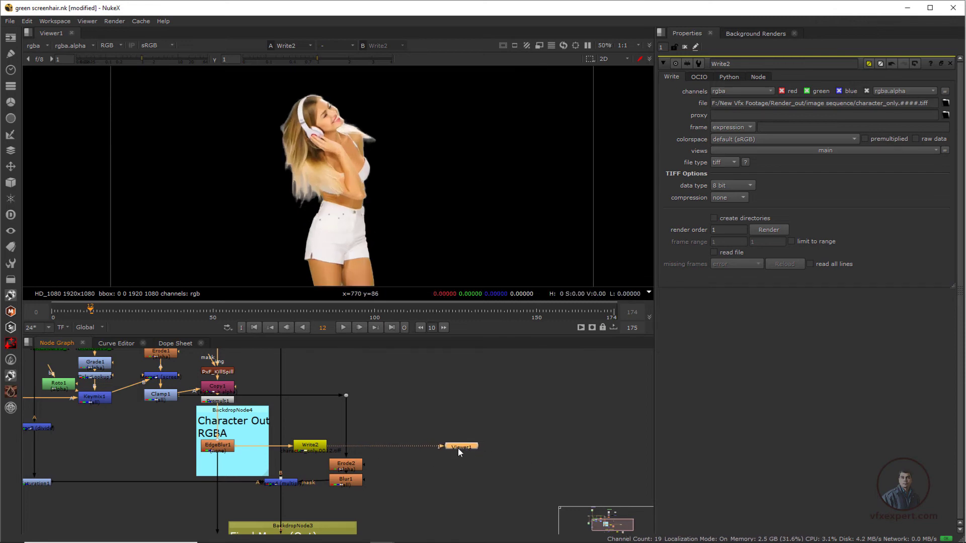
drag(457, 451, 440, 382)
click(320, 448)
scroll(315, 450, up, 2)
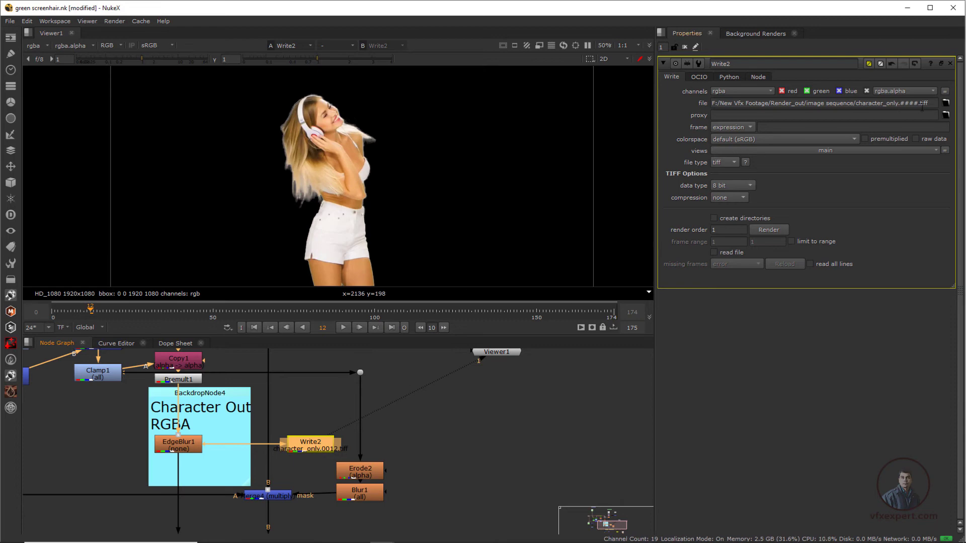
Step: Change Write2's output file name to alfa_only.####.jpeg in the Render_out/image sequence folder
click(946, 103)
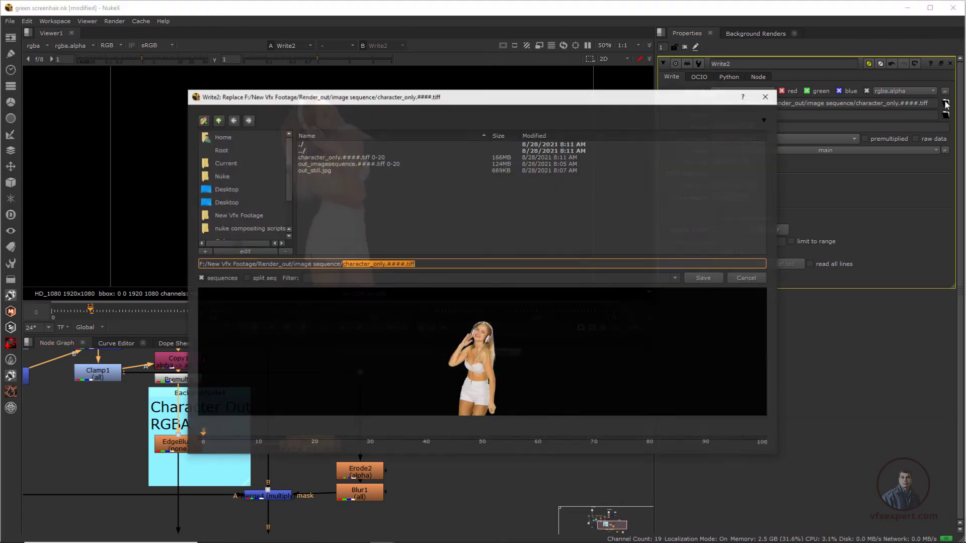
click(386, 264)
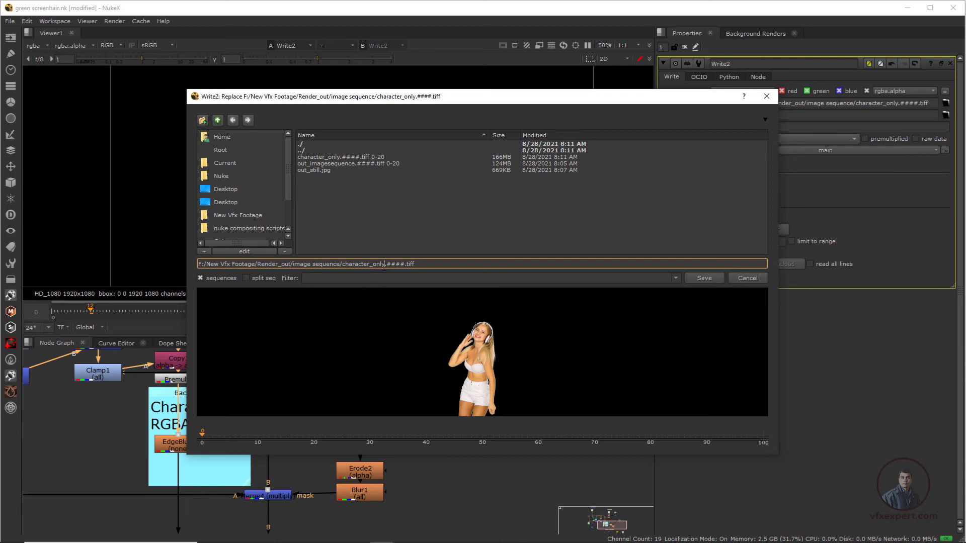
drag(385, 264, 344, 269)
text(alfa_only)
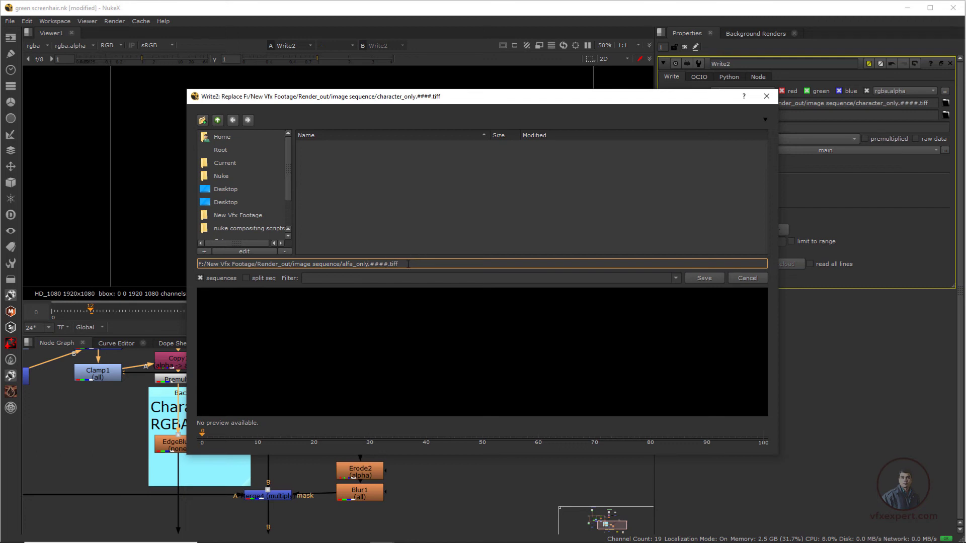
drag(404, 266, 394, 265)
text(jpeg)
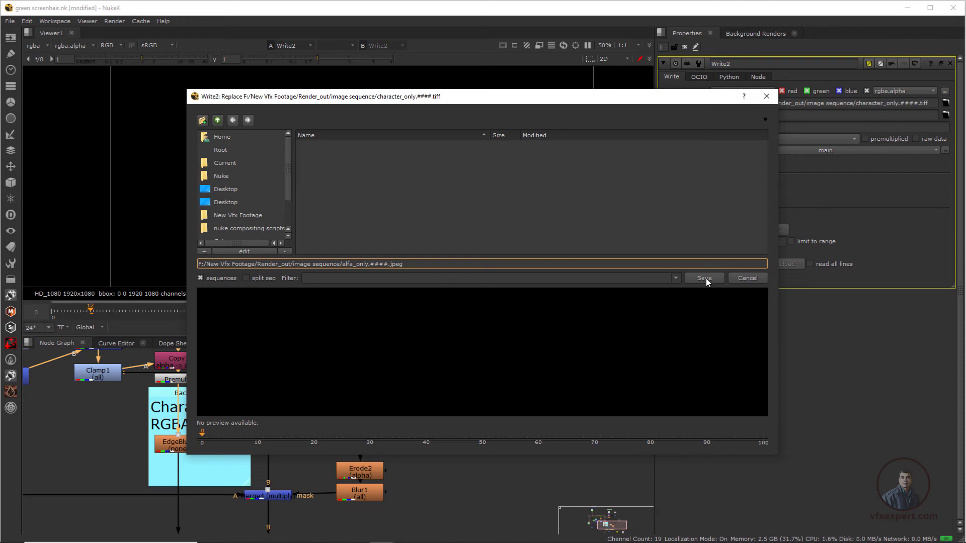
click(705, 279)
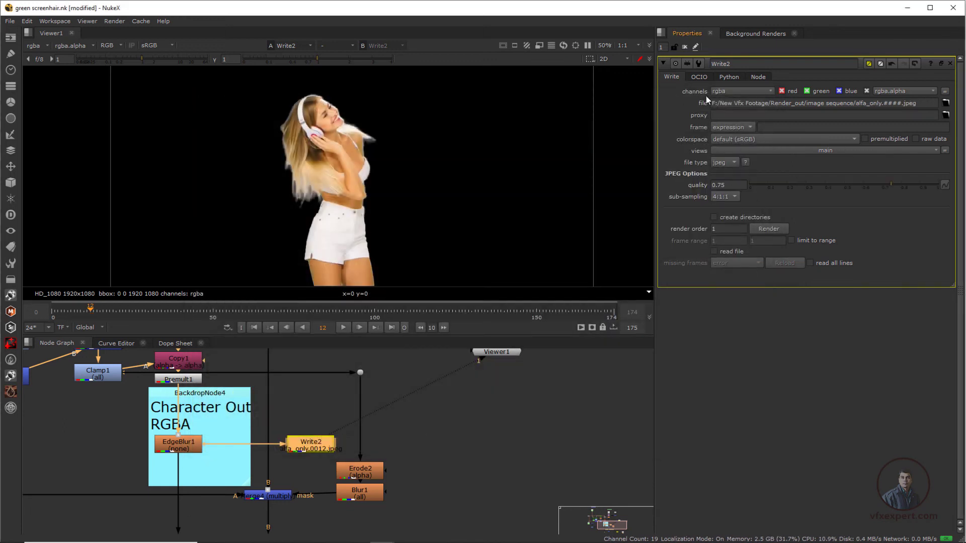
Step: Limit Write2's output to the alpha channel at JPEG quality 1 and render frames 0-20
click(732, 90)
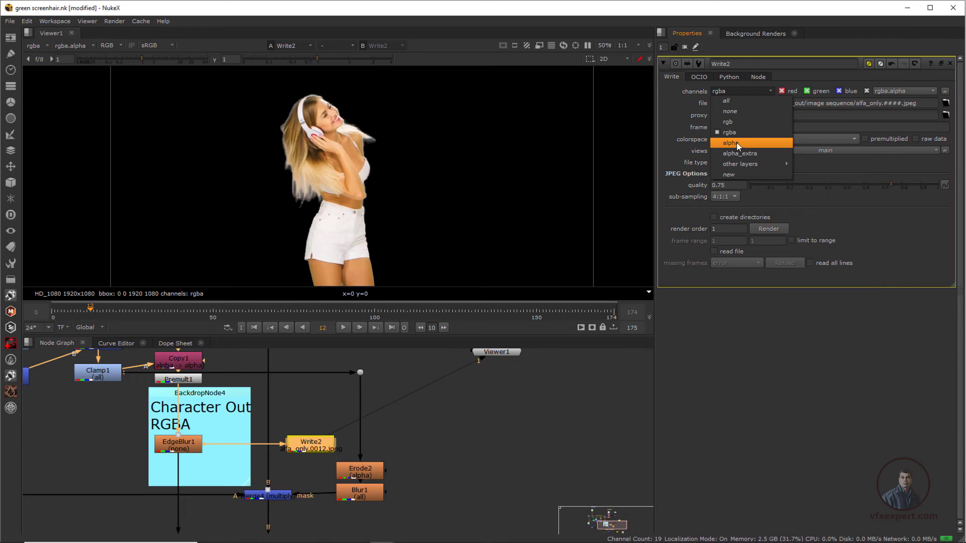
click(737, 143)
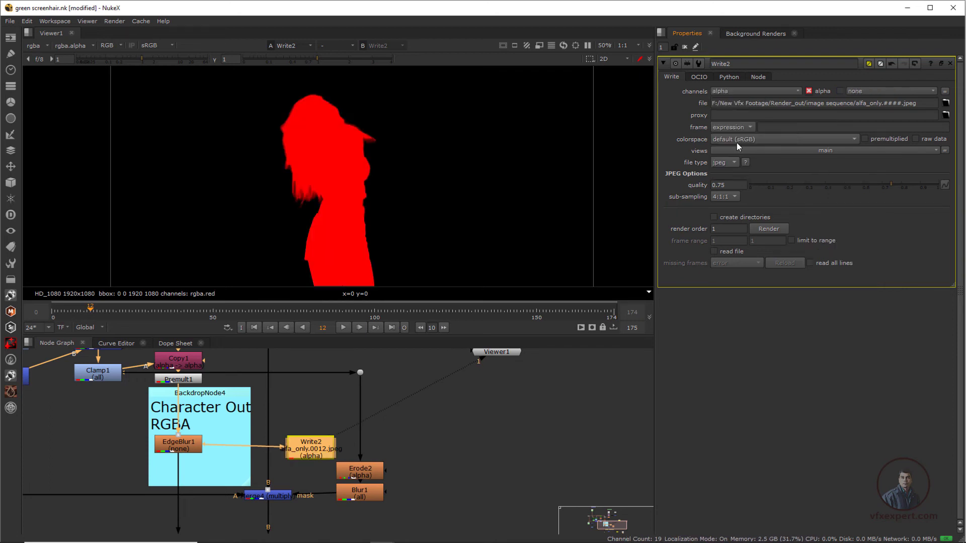
click(768, 230)
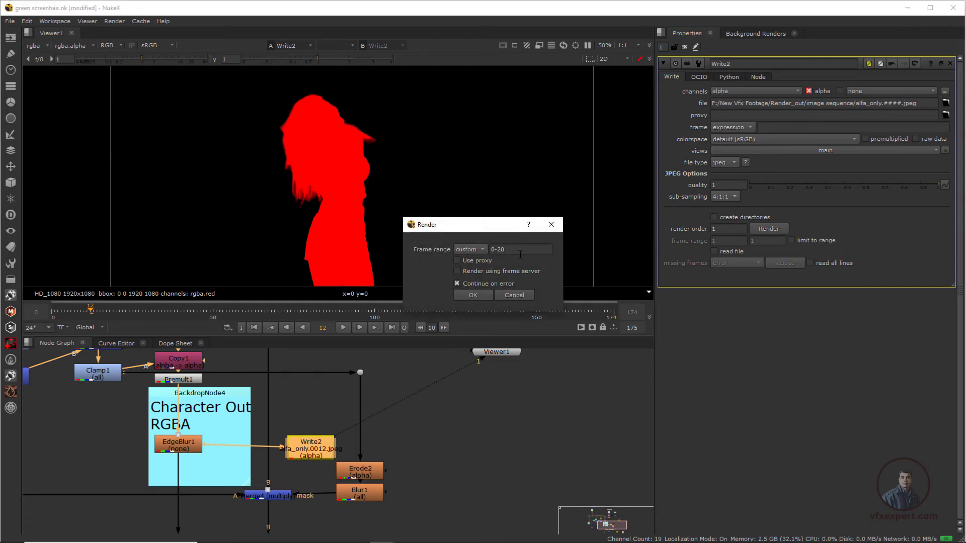
click(479, 297)
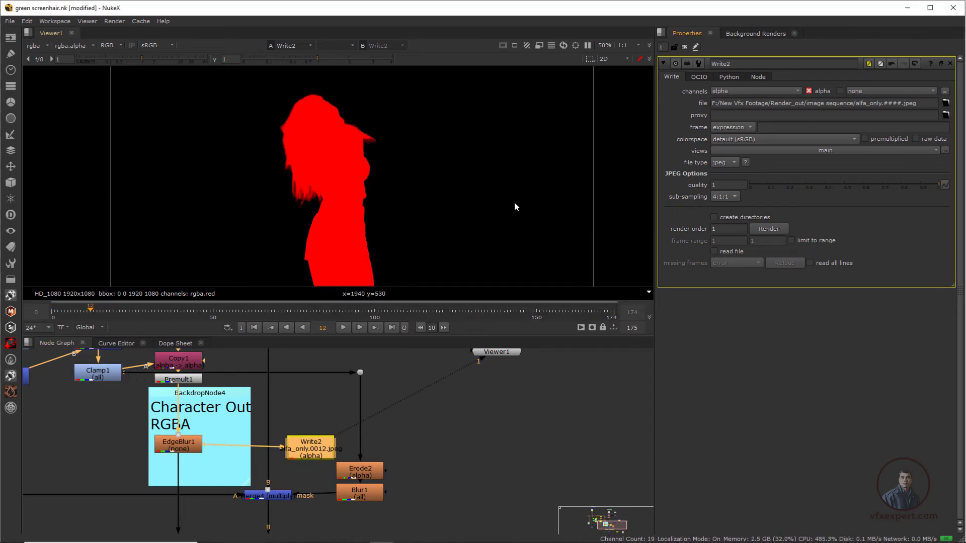
Step: Load the rendered alfa_only.####.jpeg sequence as a new Read node in an empty area of the node graph
scroll(472, 420, down, 2)
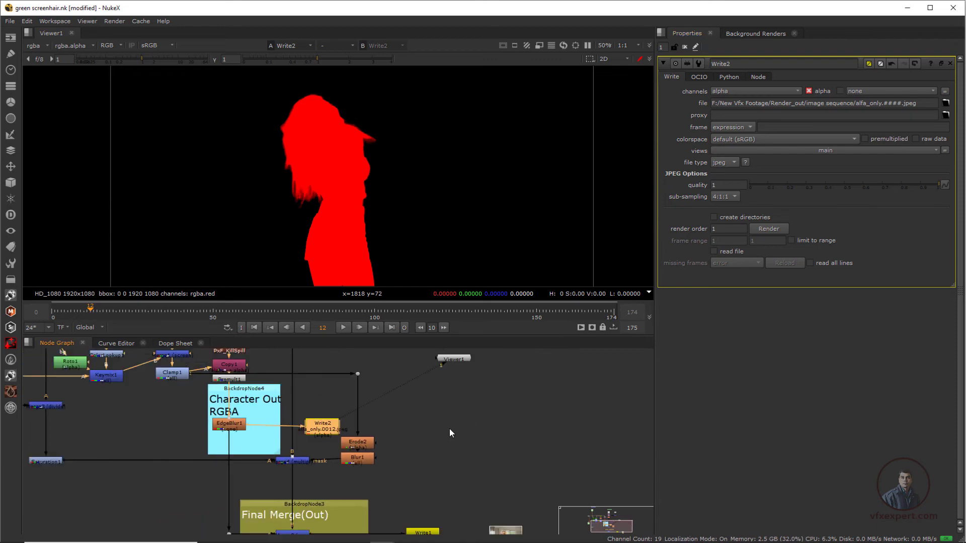
middle_drag(449, 429, 302, 479)
click(463, 390)
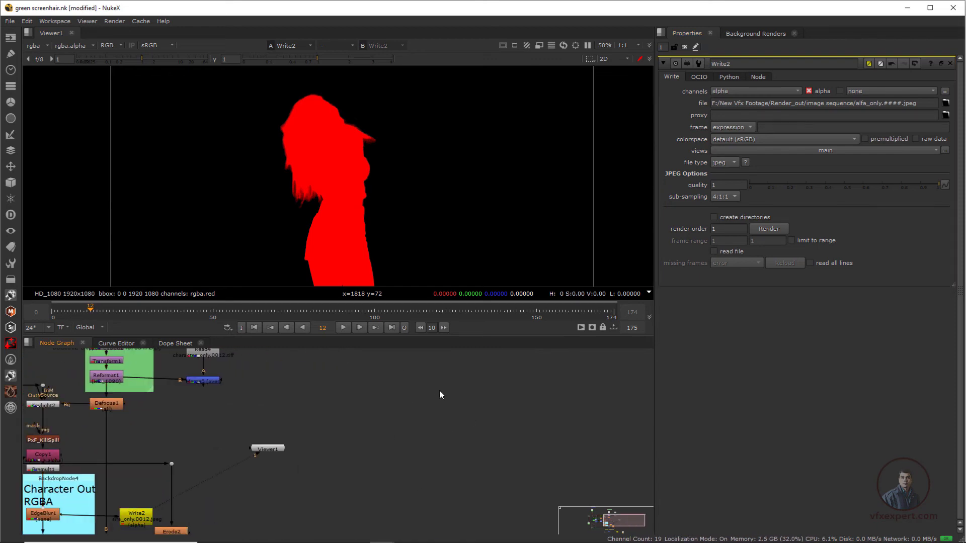
key(r)
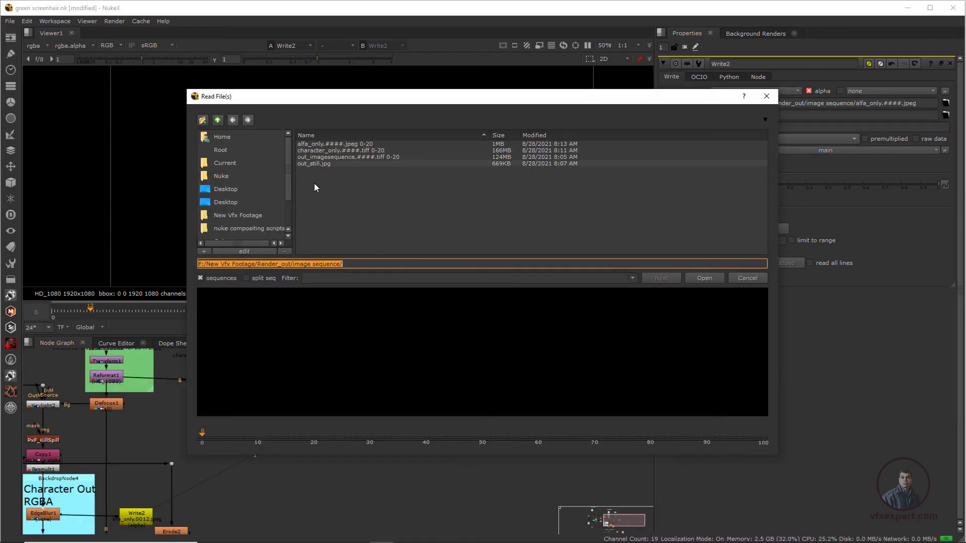
click(332, 145)
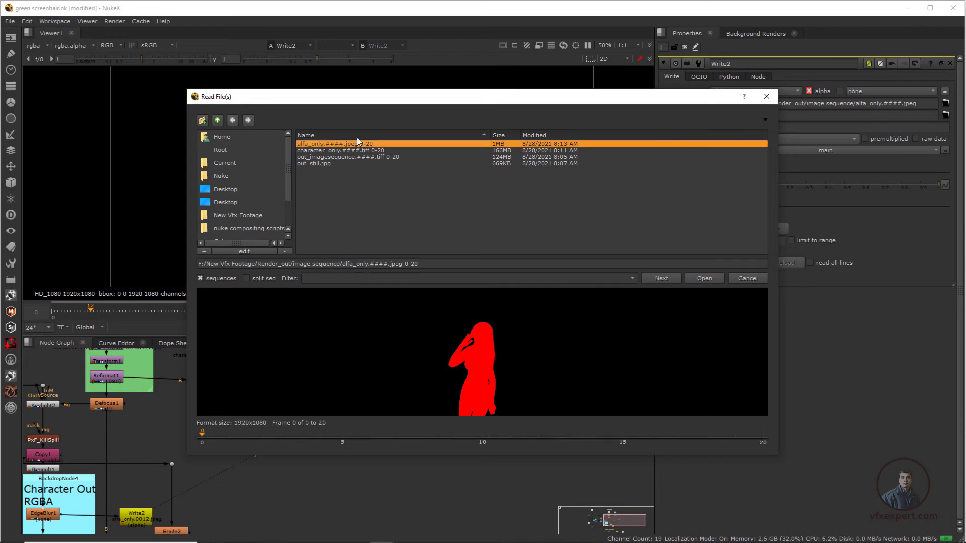
click(704, 278)
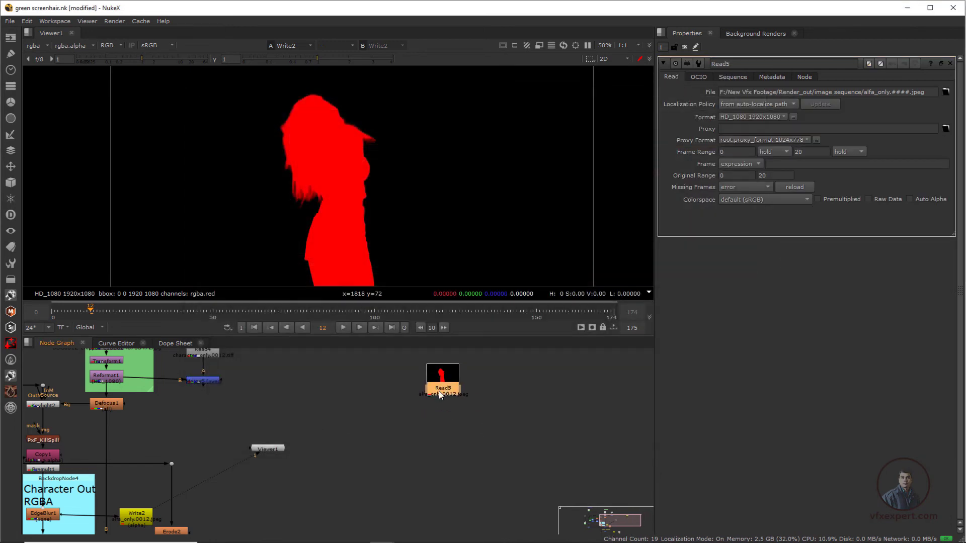
Step: Place Viewer1 below the new alpha Read node and connect it to that node
drag(439, 394, 437, 398)
drag(270, 451, 444, 381)
drag(480, 433, 444, 428)
Step: Inspect the edges of the rendered alpha matte, then play and scrub the sequence from its first frame
scroll(314, 216, up, 3)
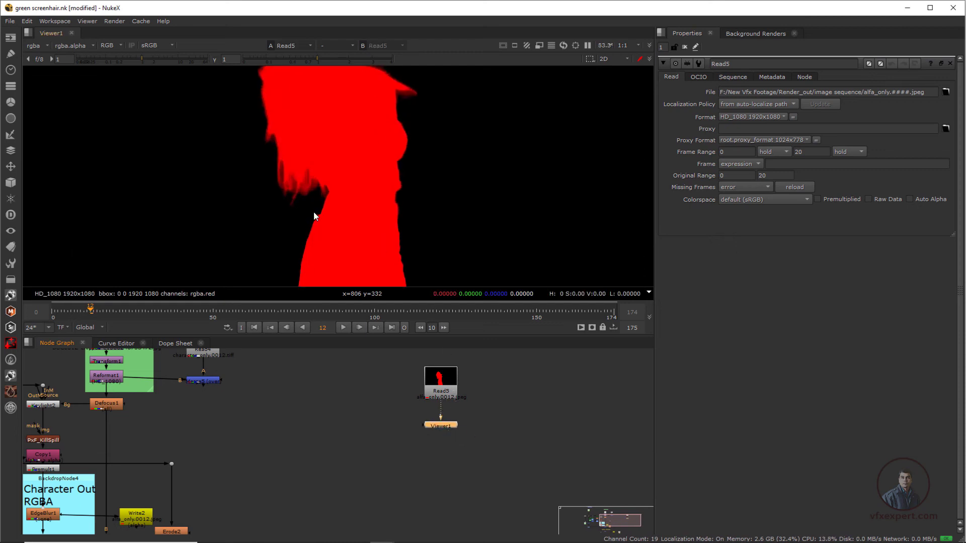
scroll(314, 215, down, 4)
middle_drag(377, 188, 398, 195)
scroll(362, 196, up, 3)
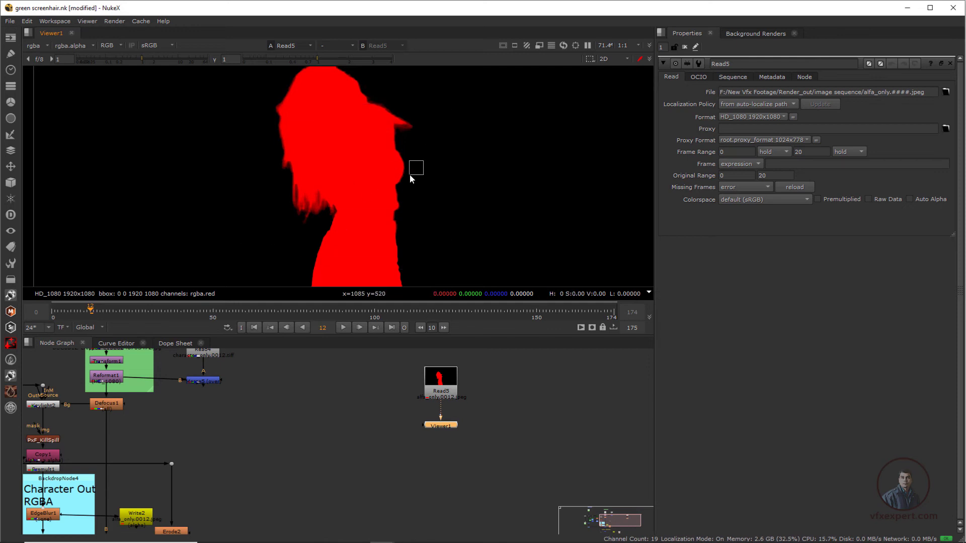
key(minus)
click(258, 327)
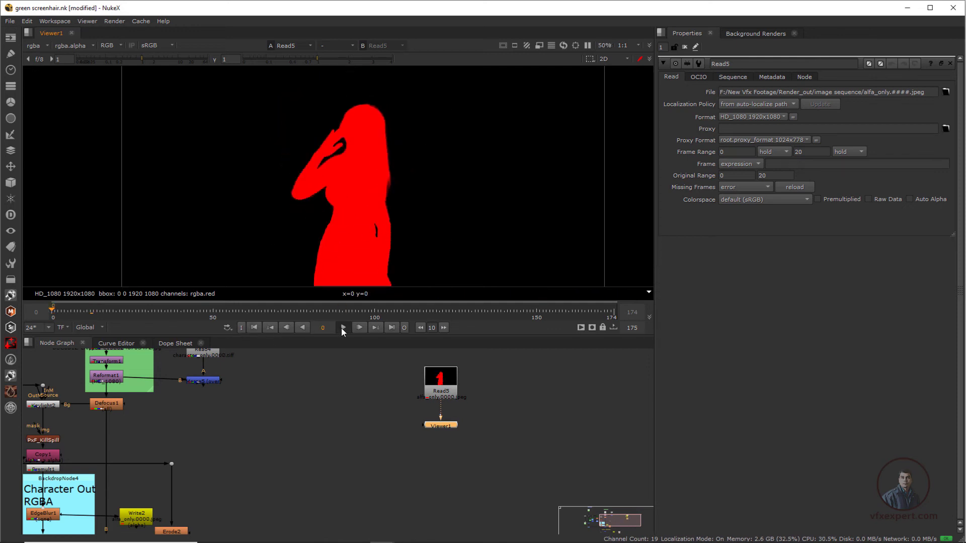
click(345, 328)
drag(146, 314, 64, 315)
Step: Move the alpha Read node Read5 across the node graph to the empty area beside the original plate backdrop
drag(447, 432, 447, 454)
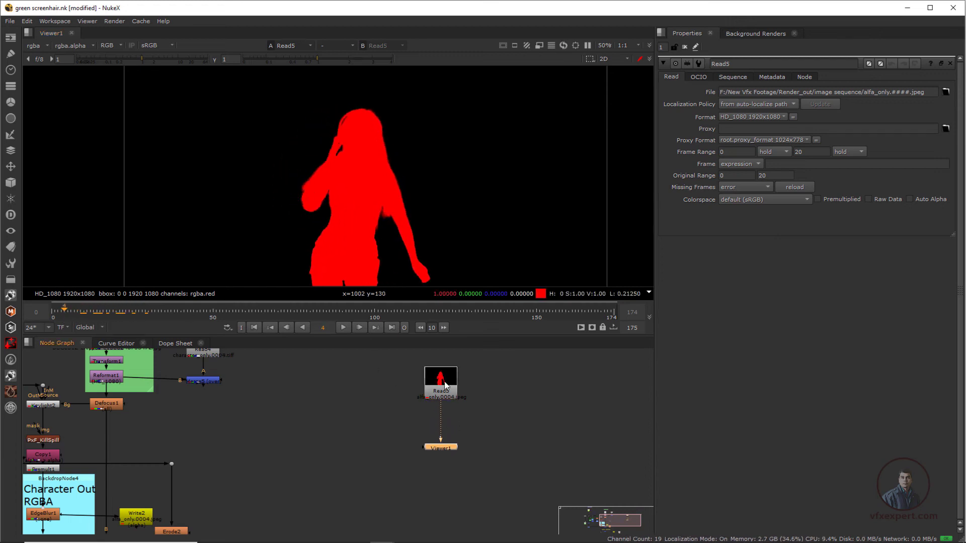
drag(448, 385, 447, 391)
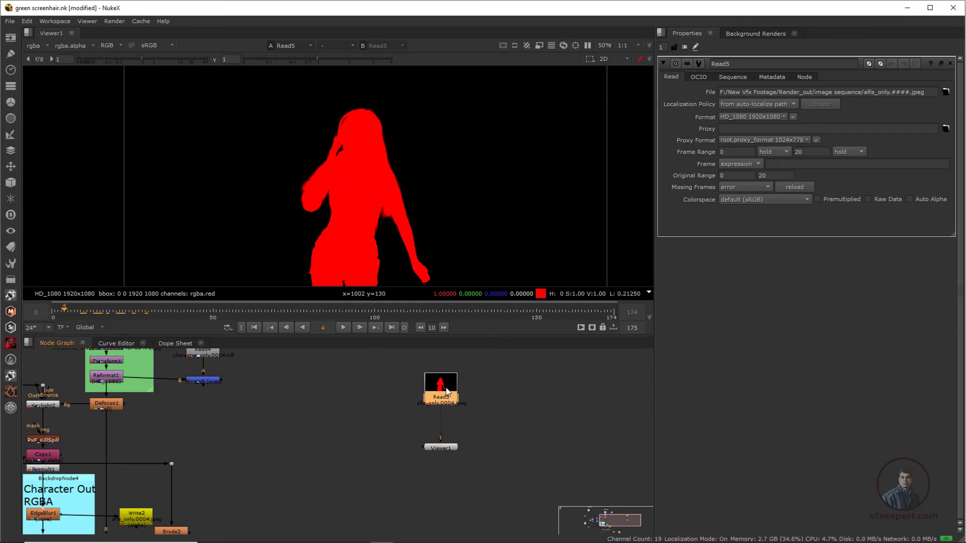
middle_drag(292, 383, 410, 454)
drag(541, 481, 543, 483)
drag(555, 444, 99, 387)
middle_drag(99, 386, 550, 462)
drag(548, 460, 194, 425)
middle_drag(350, 426, 356, 429)
click(431, 430)
drag(192, 428, 344, 427)
Step: Duplicate the green-screen node Read1 and place the copy beside the alpha Read node
click(424, 433)
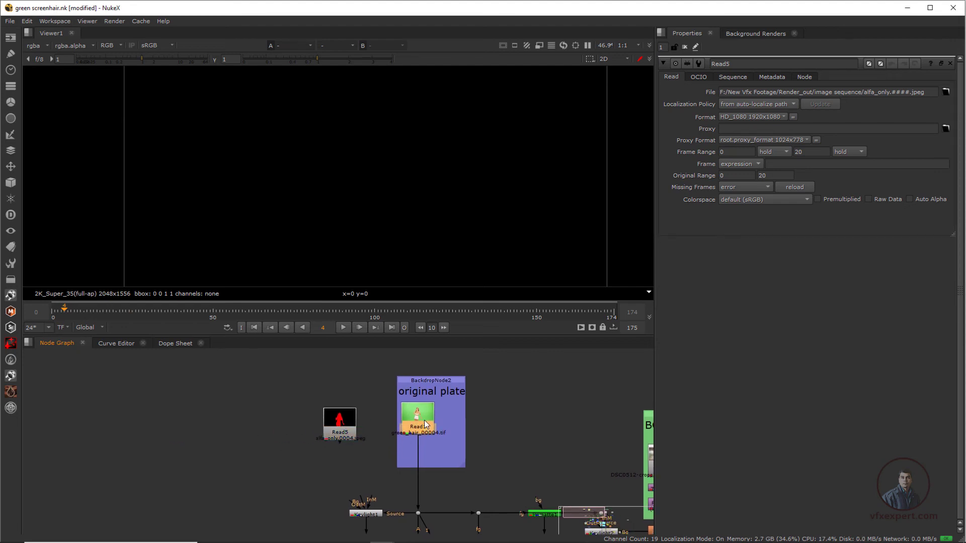
click(169, 427)
key(ctrl+v)
middle_drag(245, 446, 343, 442)
click(455, 416)
drag(455, 416, 213, 420)
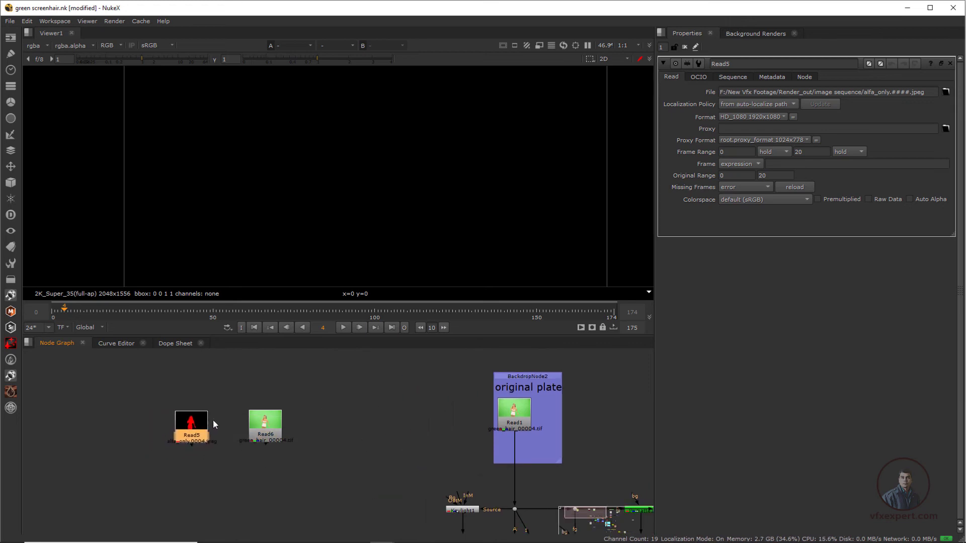
Step: Compare the duplicated green-screen footage with the alpha sequence in Viewer1, ending on the green-screen footage
drag(272, 428, 279, 421)
key(1)
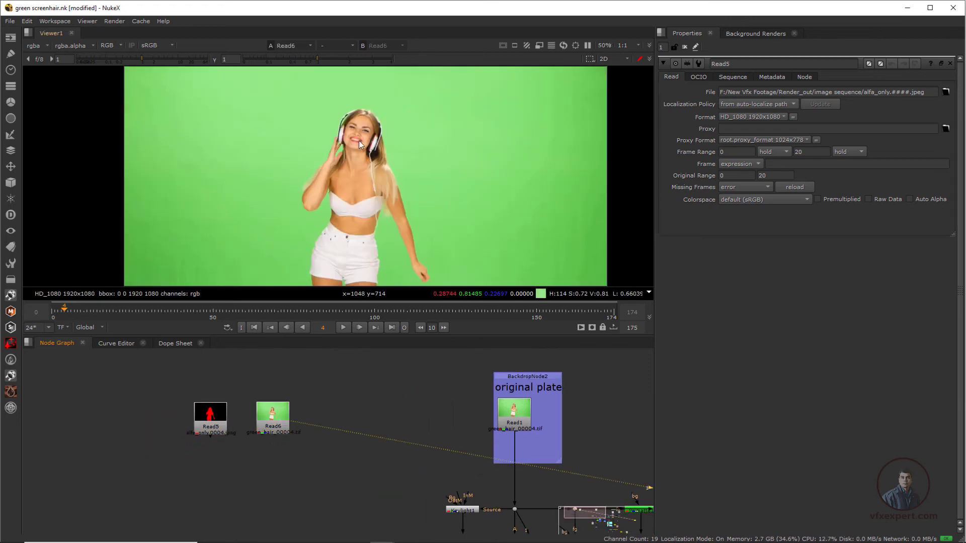
key(1)
click(215, 416)
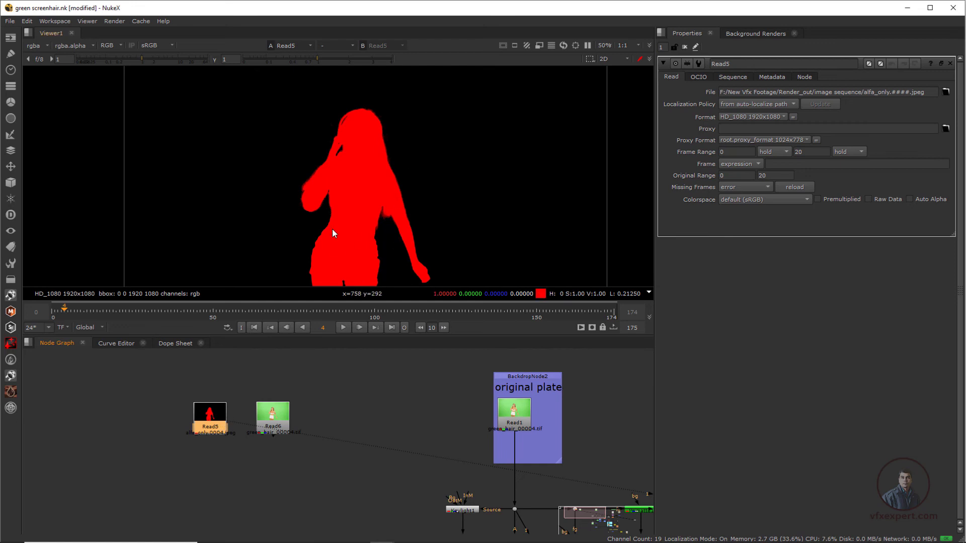
drag(280, 421, 291, 411)
key(1)
Step: Bring the distant Viewer1 node over and place it directly below the duplicated green-screen node Read6
scroll(348, 406, down, 2)
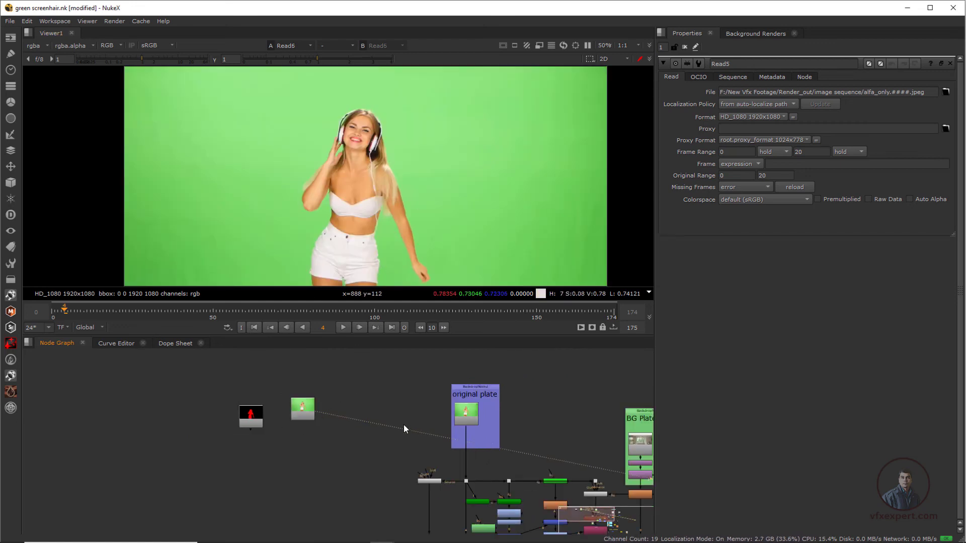
middle_drag(604, 442, 424, 429)
scroll(424, 428, down, 2)
middle_drag(634, 504, 556, 482)
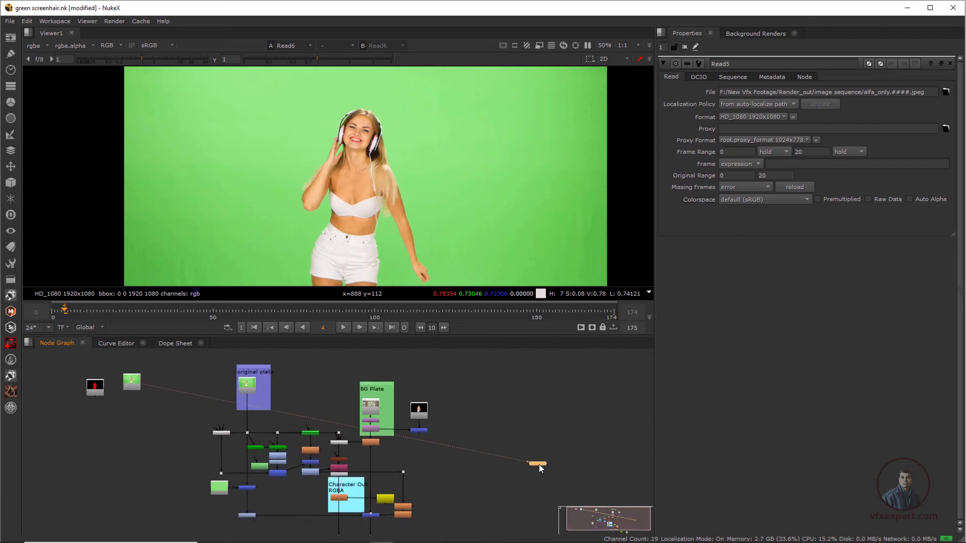
drag(538, 464, 136, 413)
scroll(226, 418, up, 3)
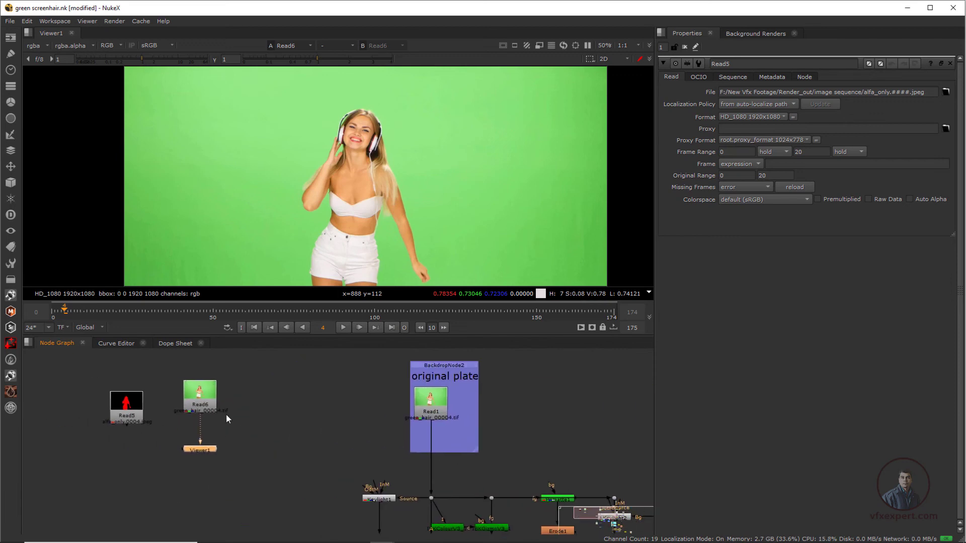
Step: Duplicate the BG Plate backdrop with its Read, Transform and Reformat nodes and place the copy beside Read6
scroll(227, 418, down, 3)
middle_drag(571, 419, 467, 442)
scroll(467, 443, up, 3)
middle_drag(321, 450, 347, 396)
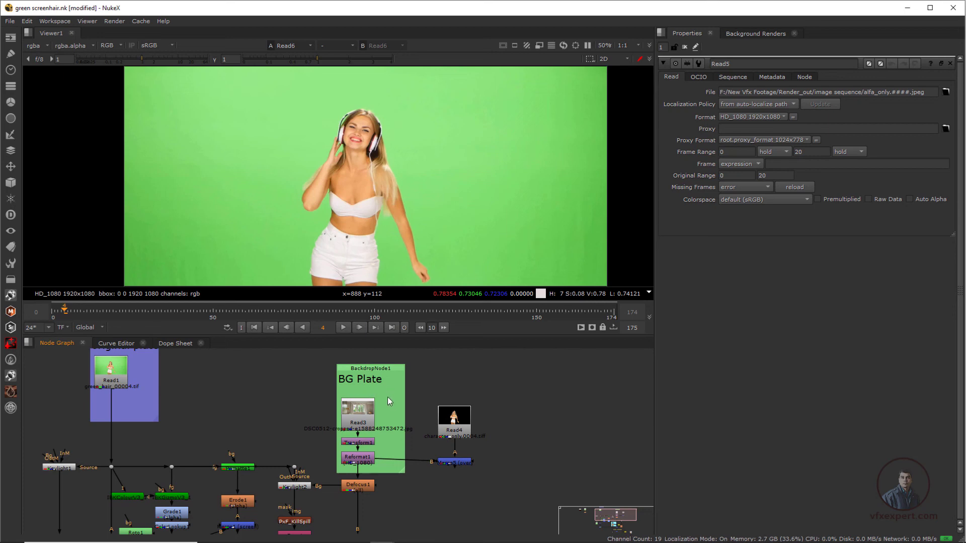
drag(389, 370, 389, 374)
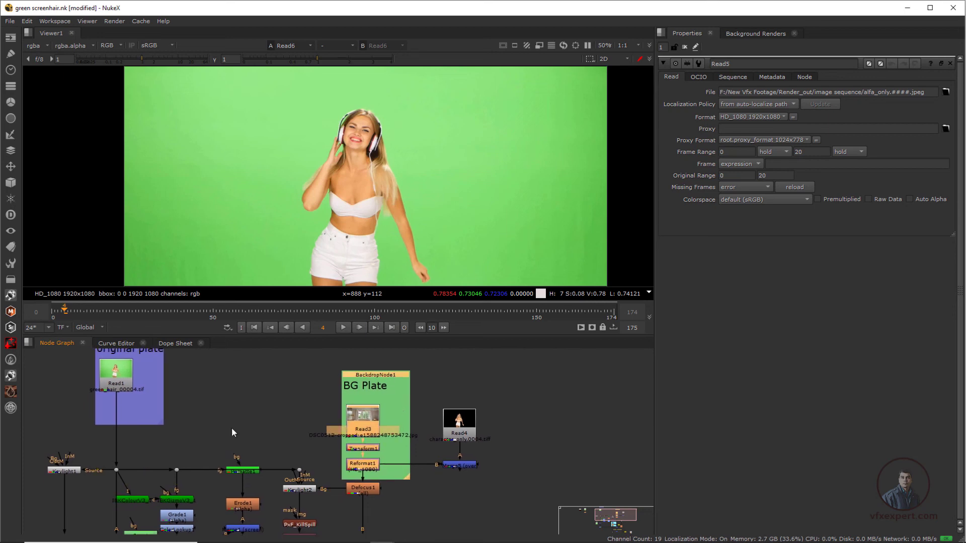
middle_drag(232, 427, 528, 470)
middle_drag(196, 482, 330, 457)
key(ctrl+v)
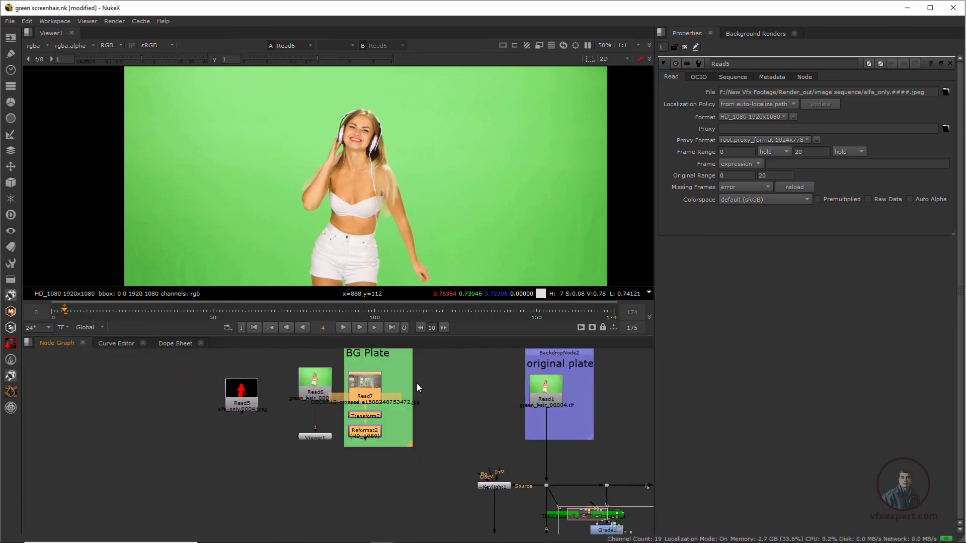
middle_drag(390, 408, 364, 447)
drag(368, 380, 392, 379)
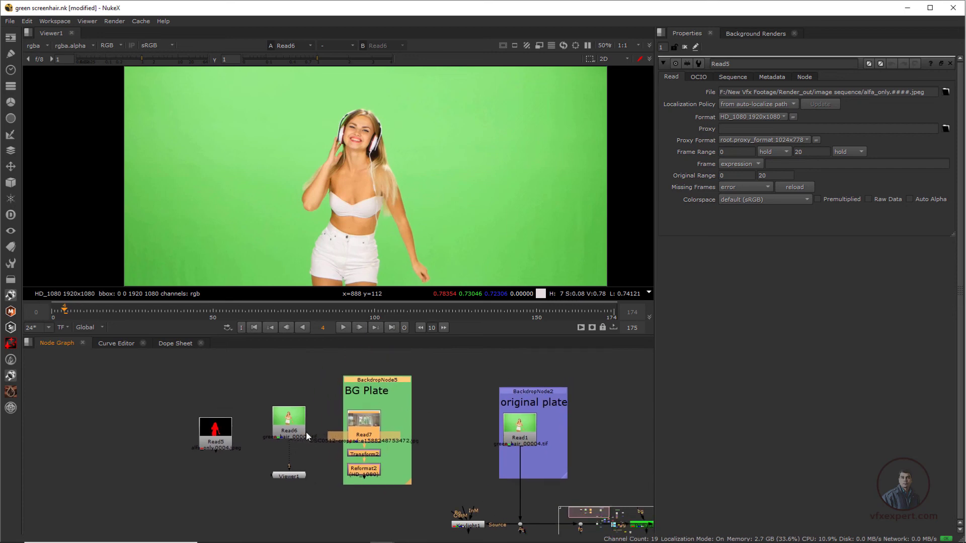
Step: Line up Read5 and Read6 side by side next to the BG Plate copy, with Viewer1 further below Read6
scroll(305, 433, up, 2)
middle_drag(303, 439, 328, 427)
click(322, 446)
drag(203, 422, 209, 393)
drag(298, 483, 290, 496)
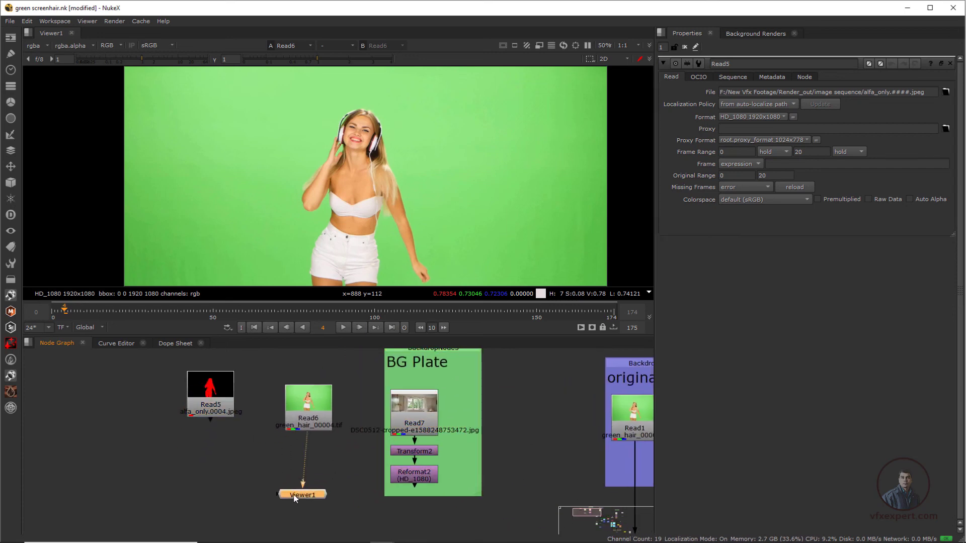
click(311, 450)
drag(308, 424, 277, 418)
drag(210, 405, 215, 420)
drag(277, 410, 302, 403)
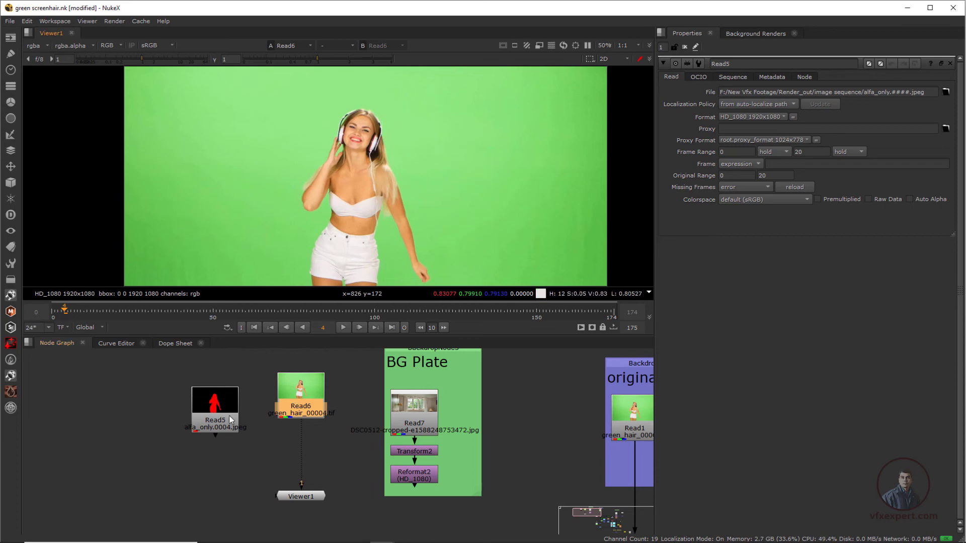
drag(228, 416, 225, 402)
drag(304, 499, 305, 515)
click(324, 475)
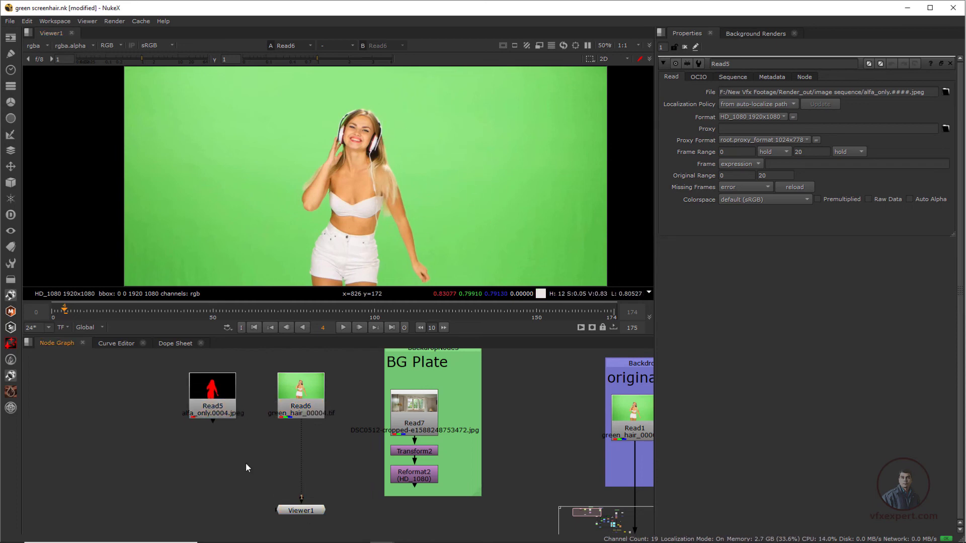
Step: Insert a Copy node between Read6 and Viewer1, connect its A input to Read5, and place Read5 beside it
key(k)
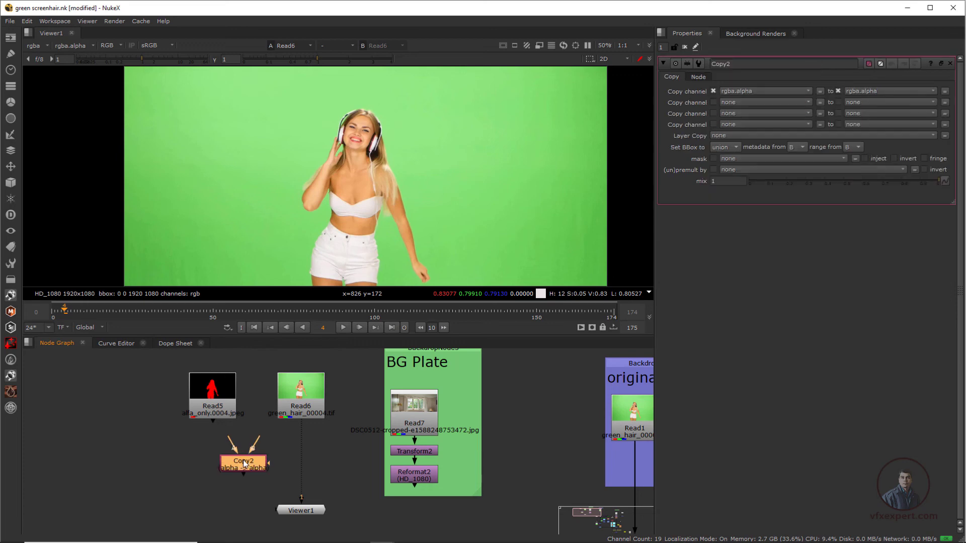
drag(250, 469, 305, 469)
drag(313, 404, 308, 400)
drag(299, 461, 212, 408)
drag(211, 407, 217, 465)
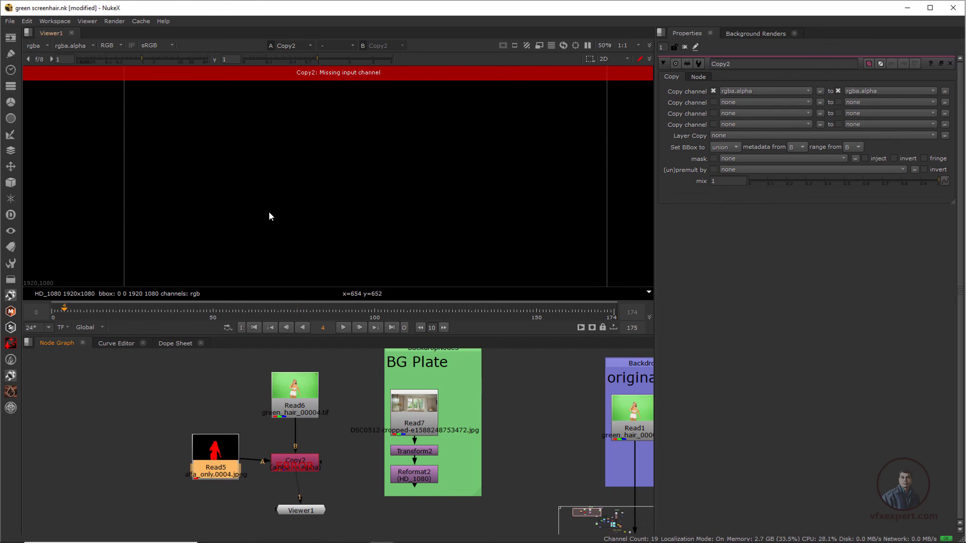
drag(212, 456, 182, 445)
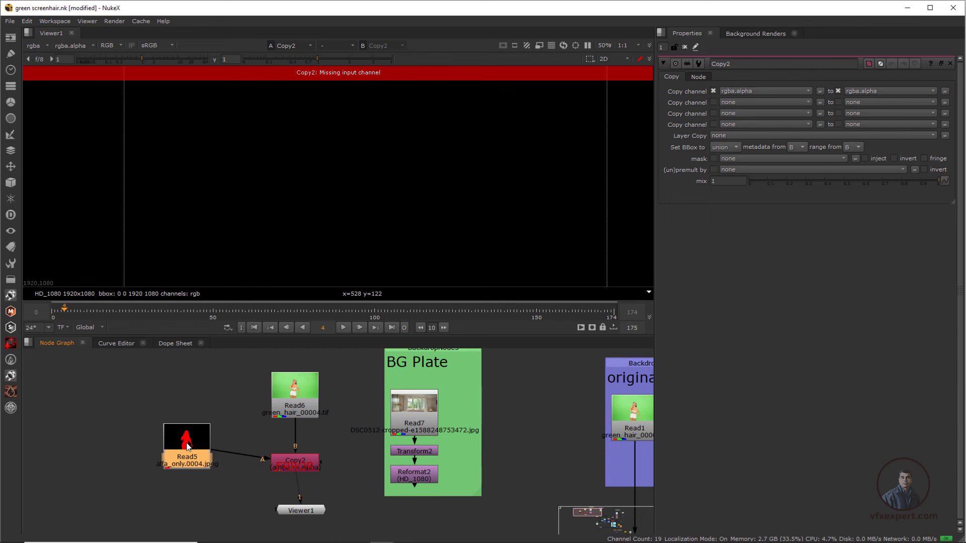
Step: View Read5 in Viewer1, check its alpha channel against its colour display, and move Viewer1 below Read5
key(1)
scroll(291, 198, down, 2)
key(a)
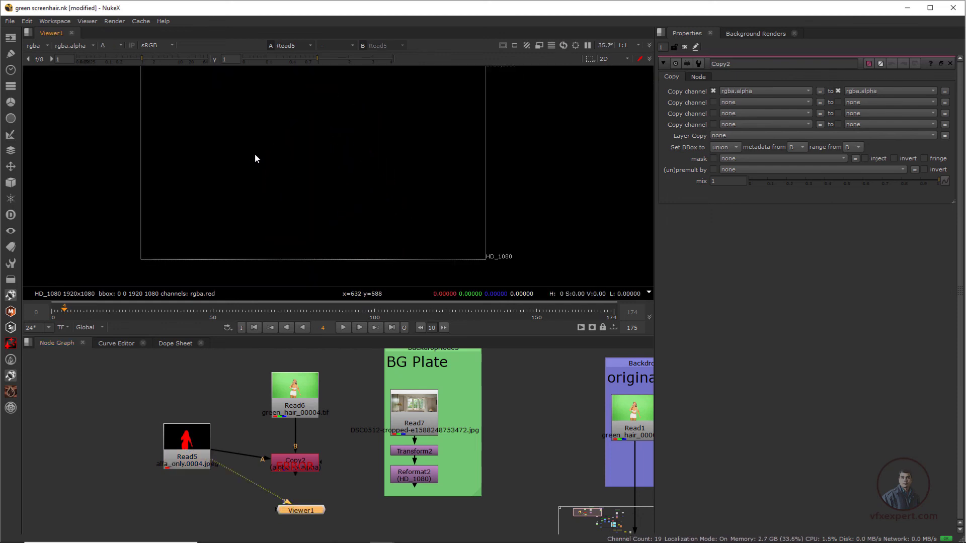
key(a)
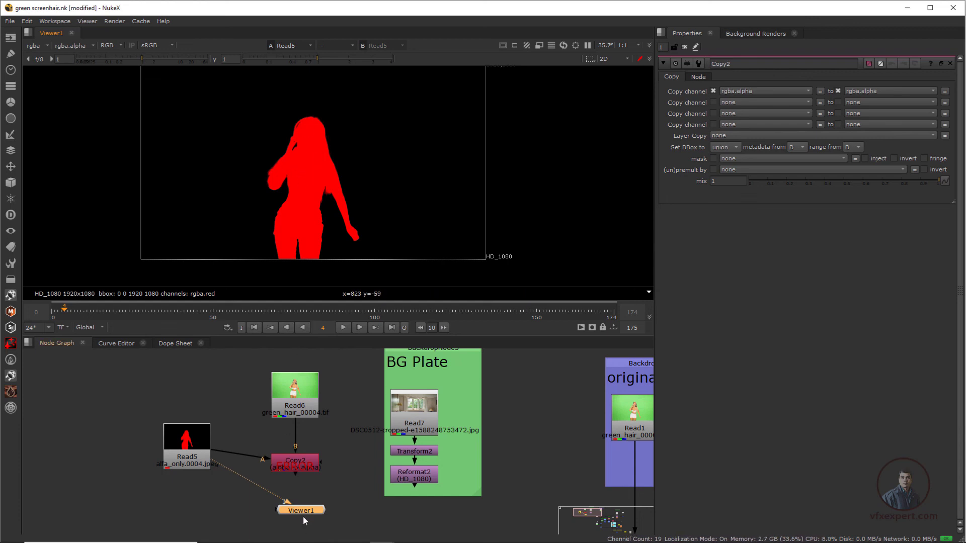
drag(276, 512, 188, 519)
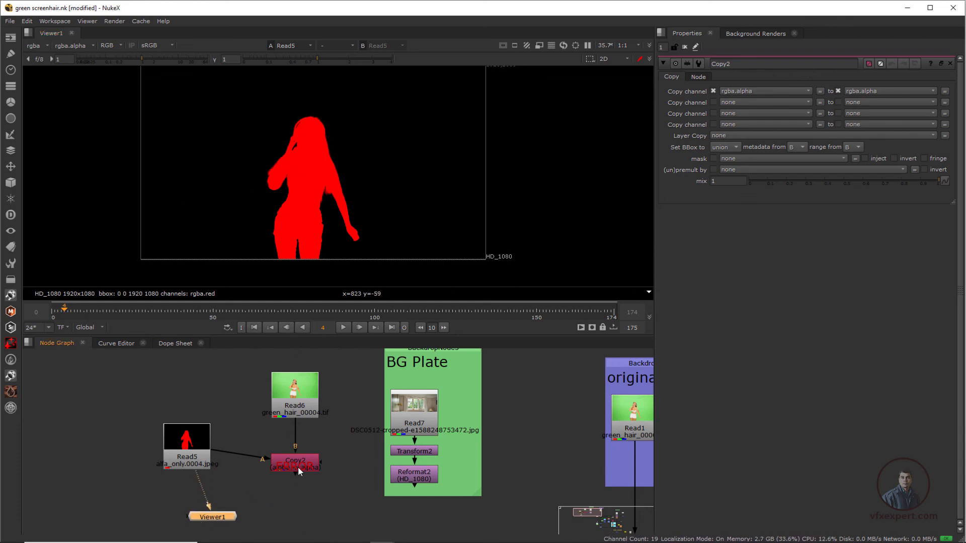
Step: Set the Copy node to copy rgba.red into rgba.alpha and connect Viewer1 to its output
click(297, 466)
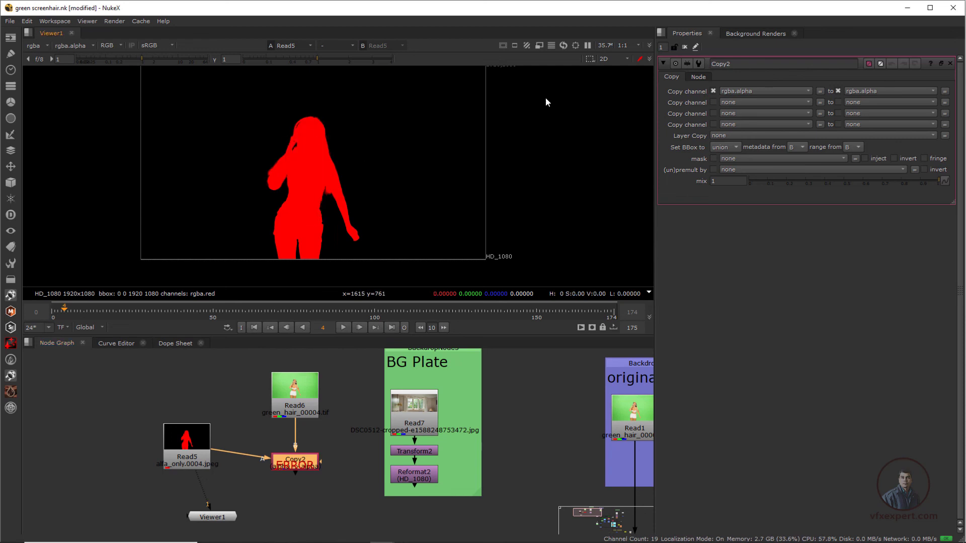
click(725, 93)
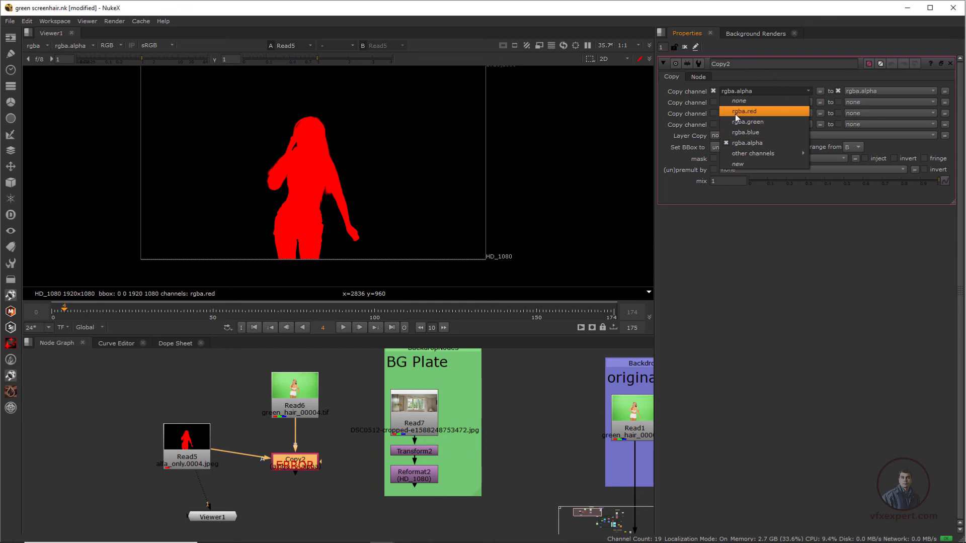
click(745, 112)
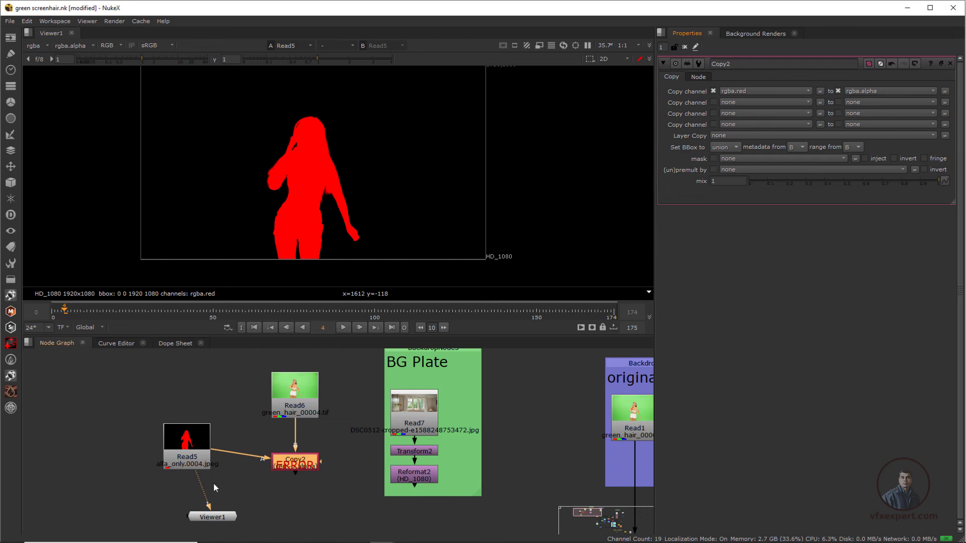
drag(201, 478, 296, 462)
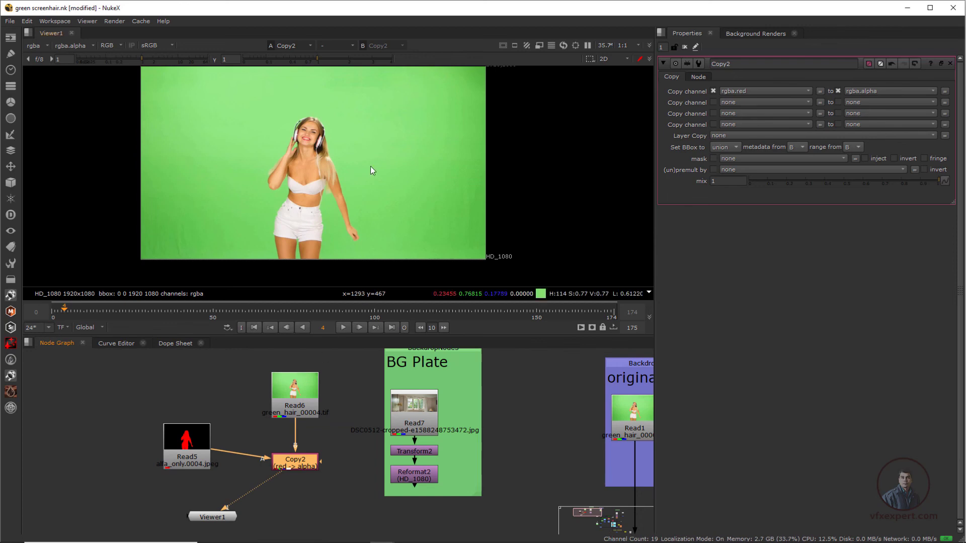
middle_drag(313, 186, 298, 194)
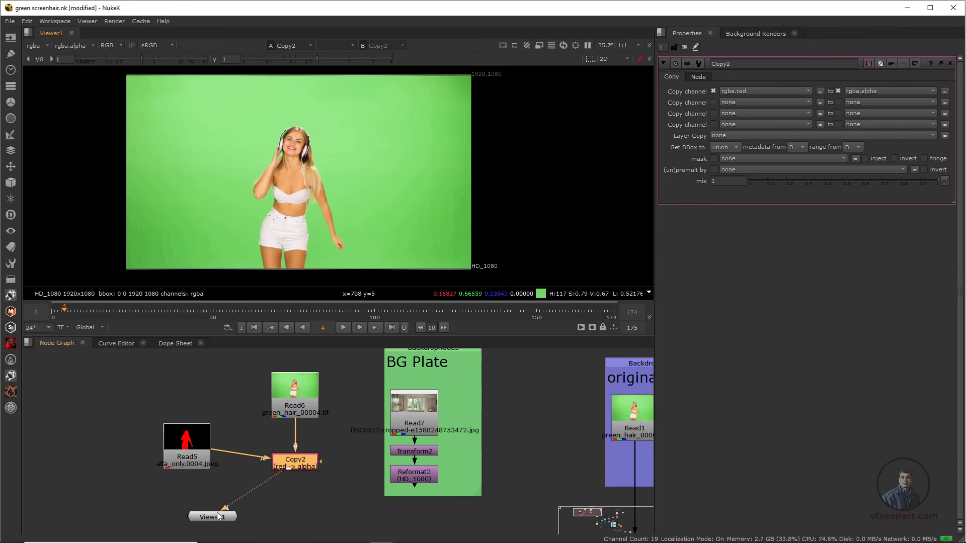
Step: Place Viewer1 directly below the Copy node with some space between, and line Read5 up level with its A input
click(226, 518)
drag(227, 519, 303, 501)
mouse_move(206, 449)
mouse_down()
mouse_move(206, 468)
mouse_move(199, 464)
mouse_up()
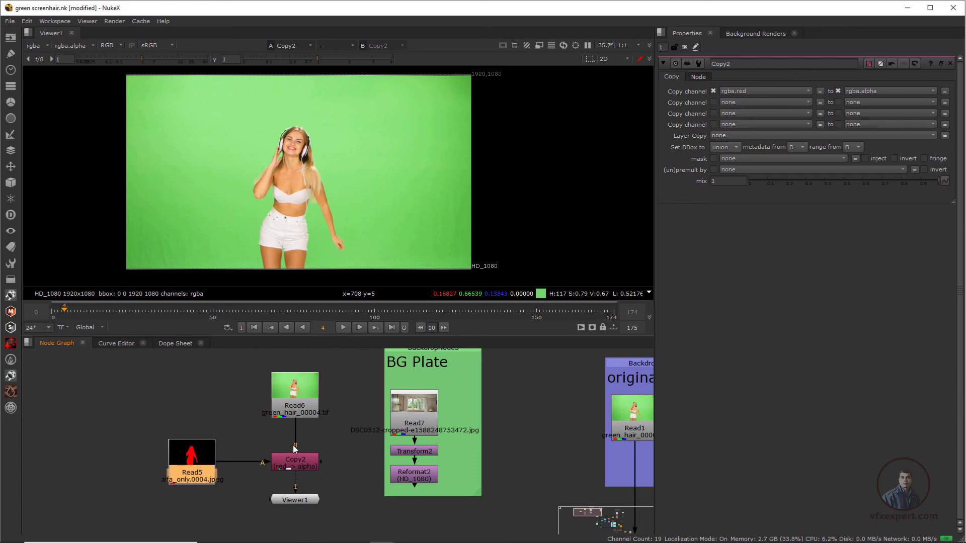
middle_drag(237, 452, 155, 439)
drag(224, 489, 224, 512)
Step: Add a Premult node between Copy2 and Viewer1
click(219, 454)
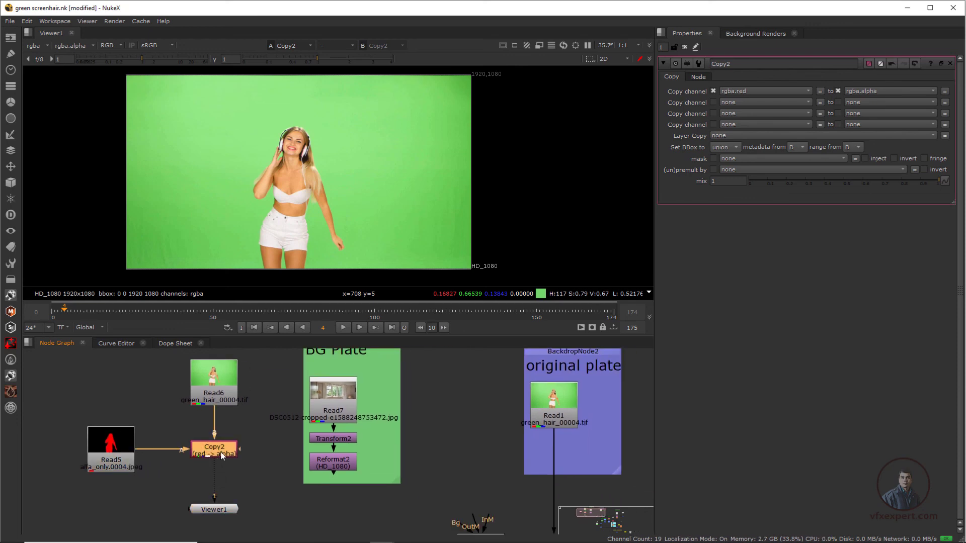
key(Tab)
text(pre)
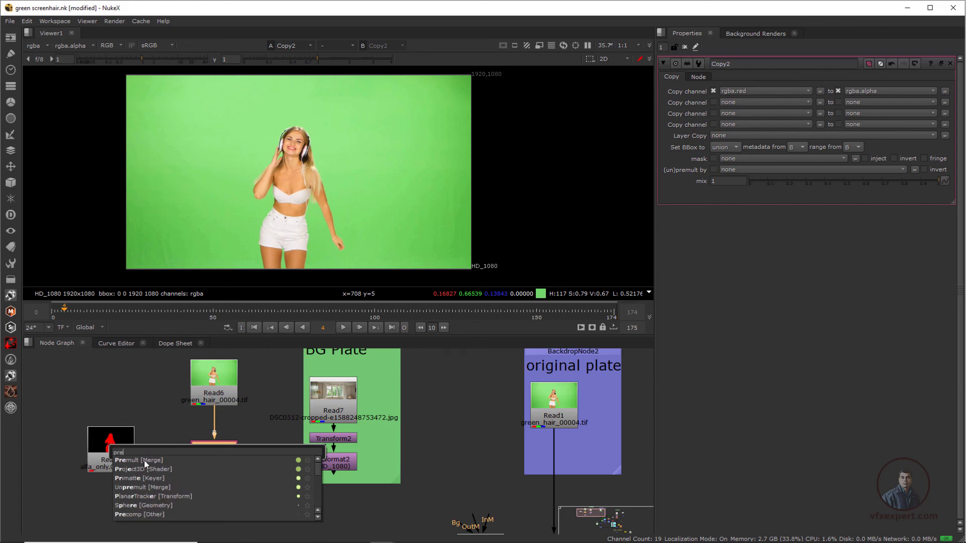
key(Return)
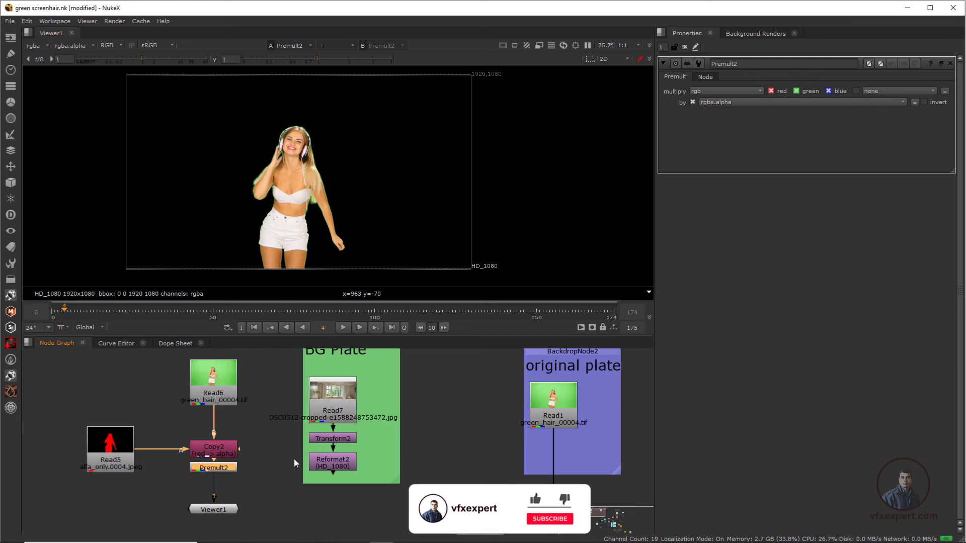
Step: Add a Merge (over) node with Reformat2 as input B and Premult2 as input A, placed below the BG Plate copy
scroll(302, 436, up, 1)
middle_drag(294, 457, 336, 436)
drag(207, 484, 202, 508)
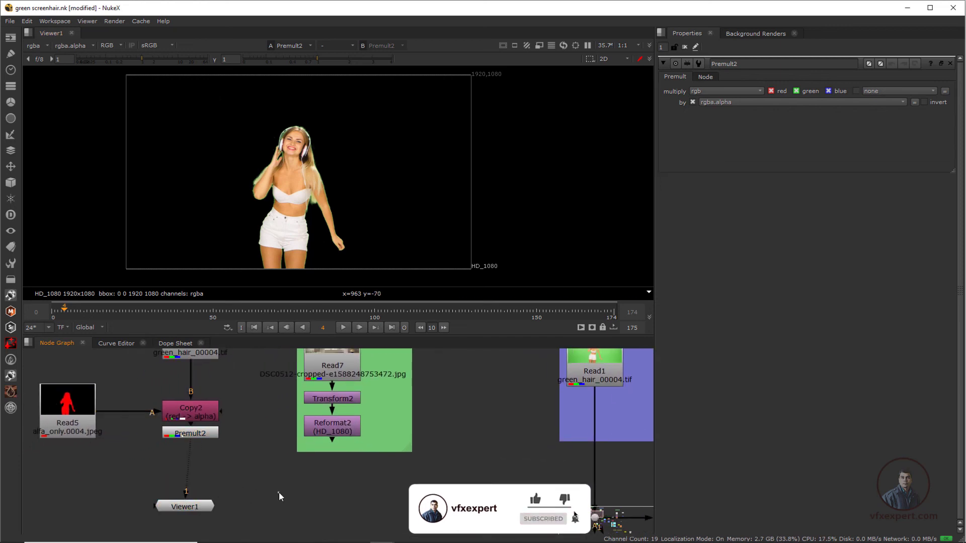
key(m)
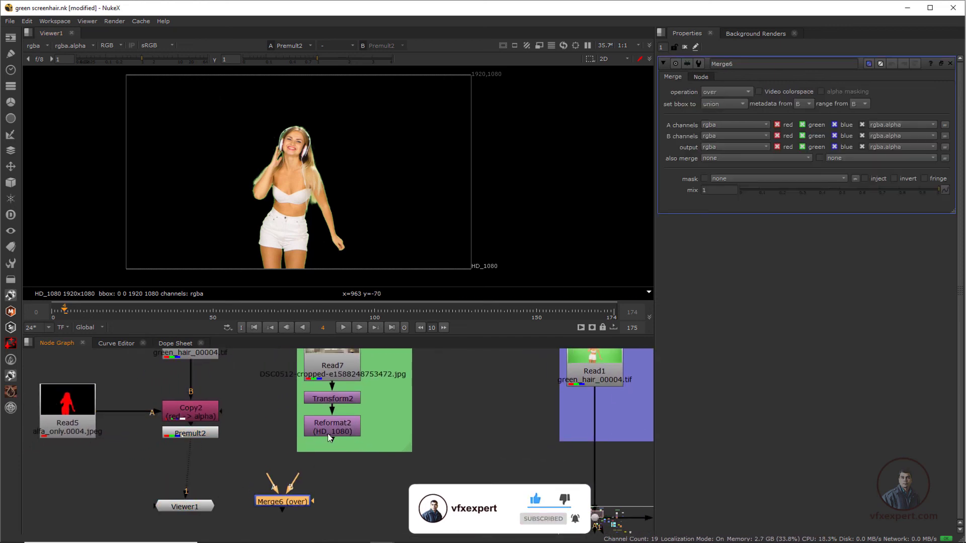
drag(299, 475, 330, 428)
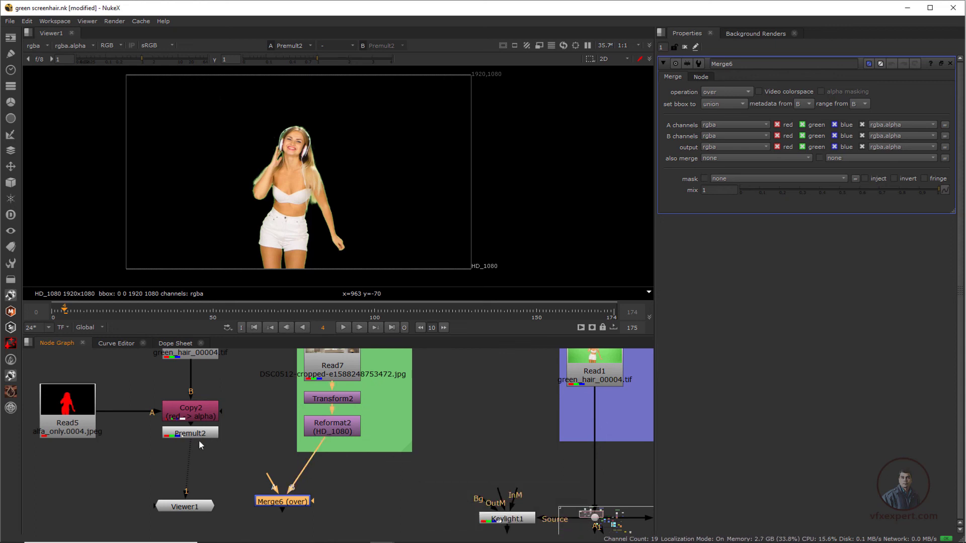
drag(272, 484, 198, 435)
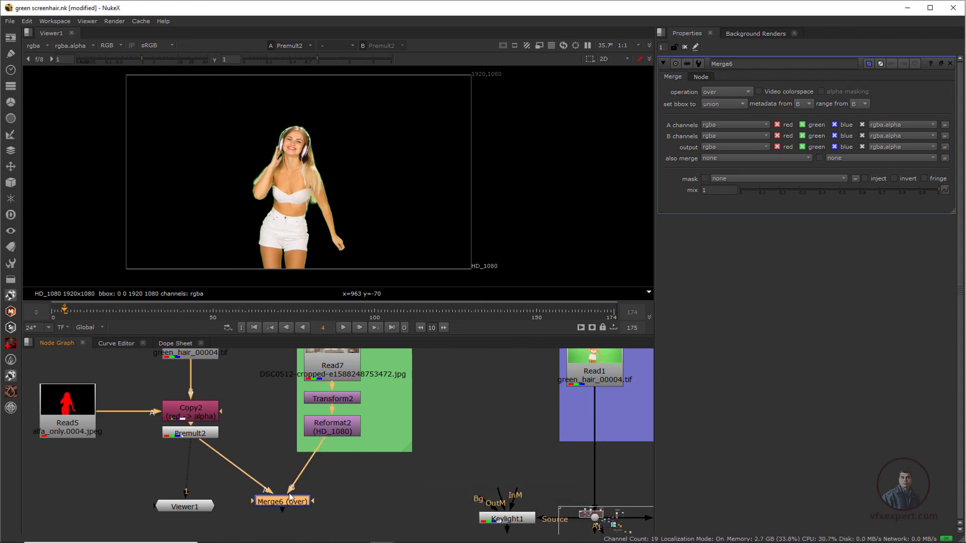
drag(305, 501, 342, 493)
Step: Display the new Merge result in Viewer1 and inspect the woman's hair and headphone edges up close
key(1)
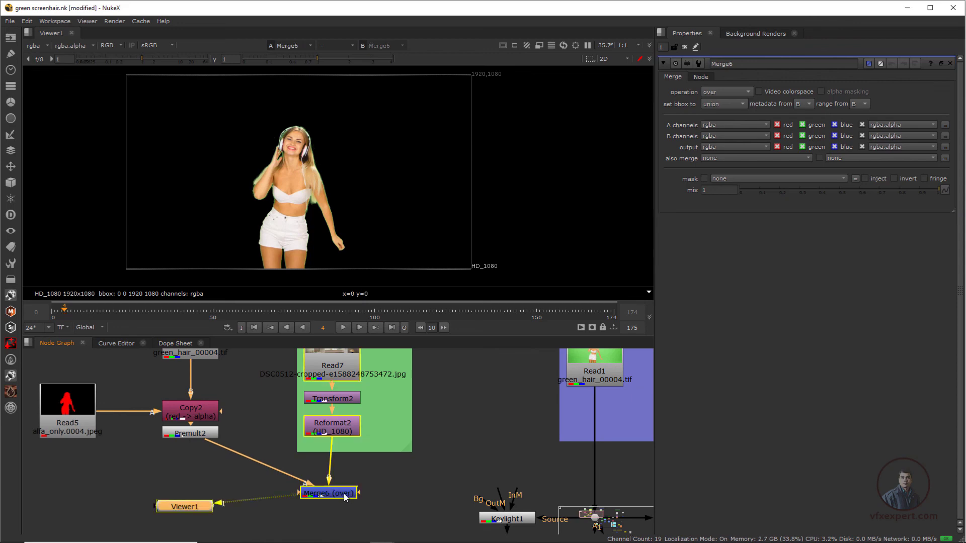
scroll(296, 119, up, 5)
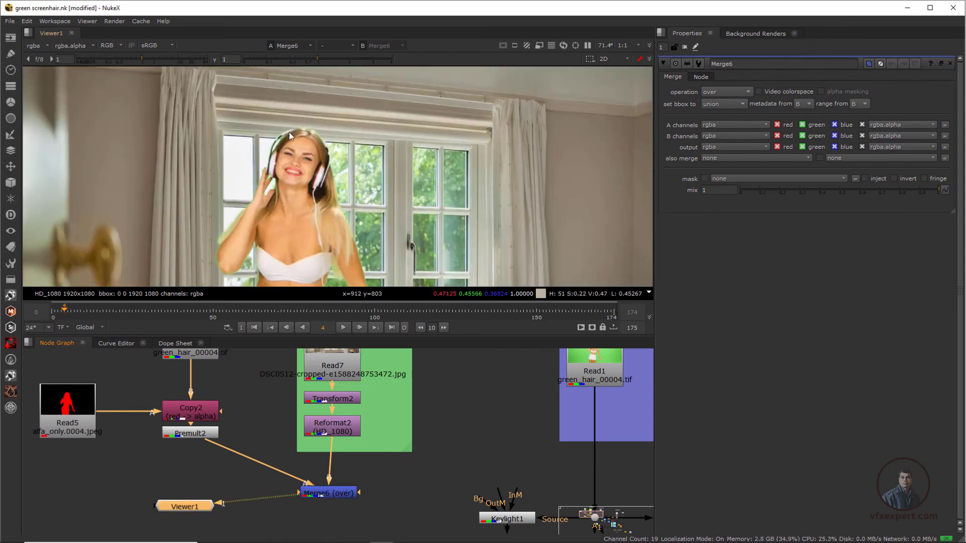
scroll(337, 185, up, 1)
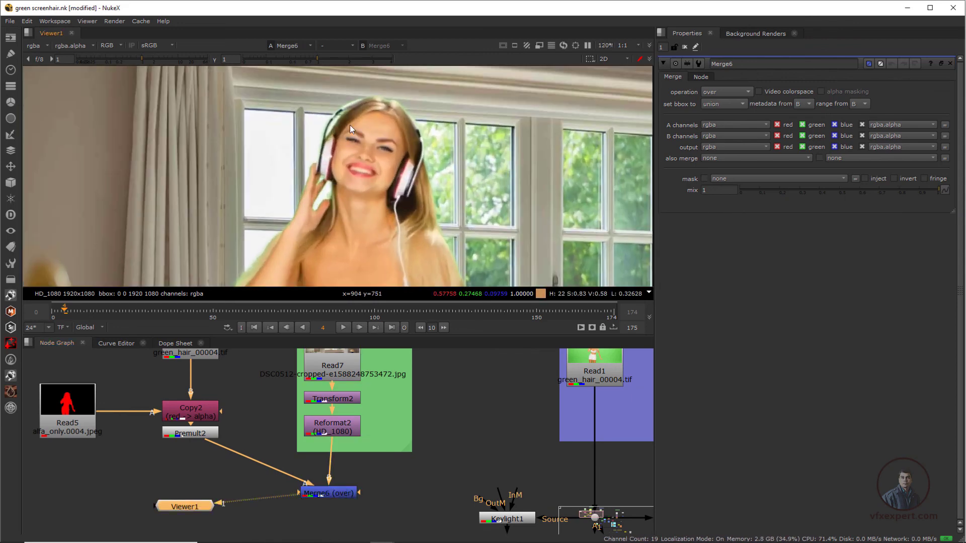
Step: Insert a PxF_KillSpill node between Read6 and Copy2 to suppress the green spill
middle_drag(255, 433, 276, 486)
drag(249, 417, 253, 400)
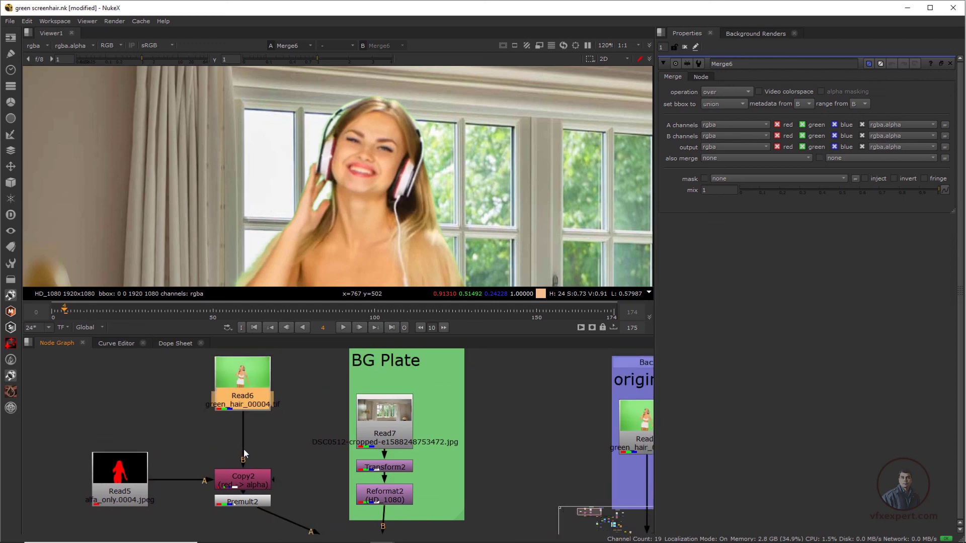
click(11, 395)
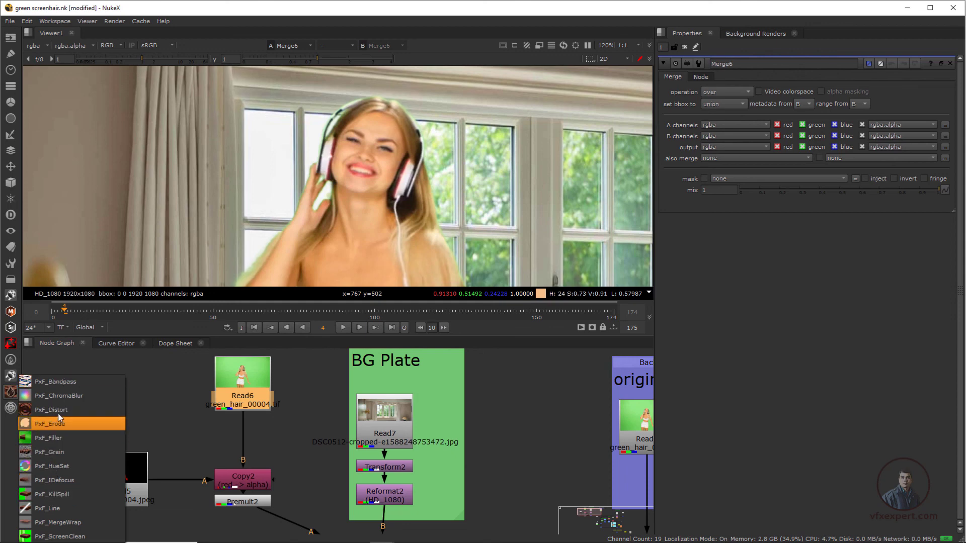
click(51, 495)
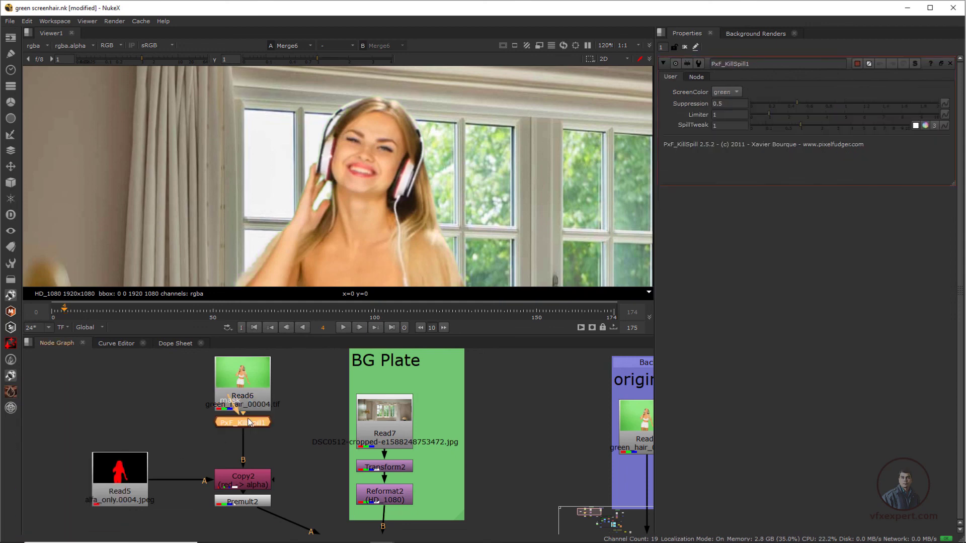
drag(249, 428, 249, 433)
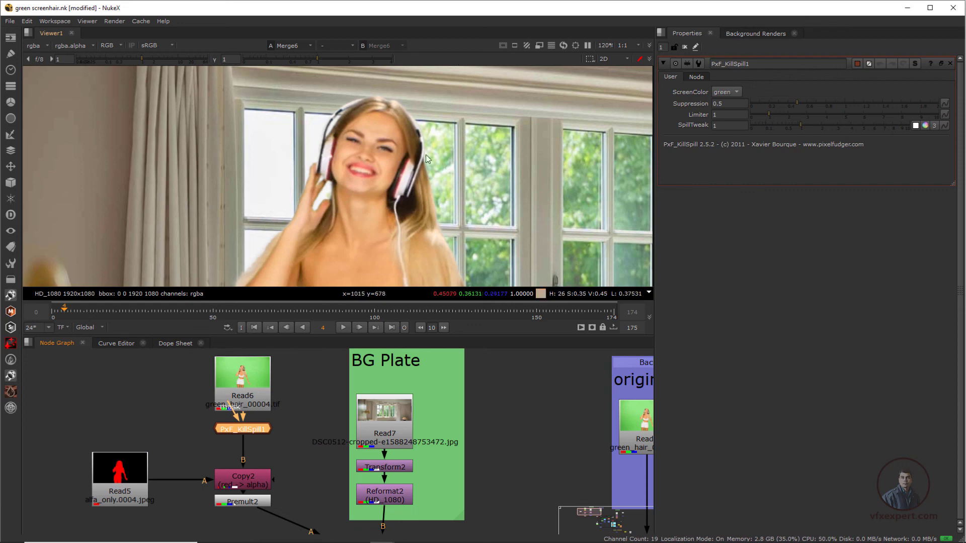
Step: Check the despilled composite at full-frame view on frame 11
scroll(357, 169, down, 10)
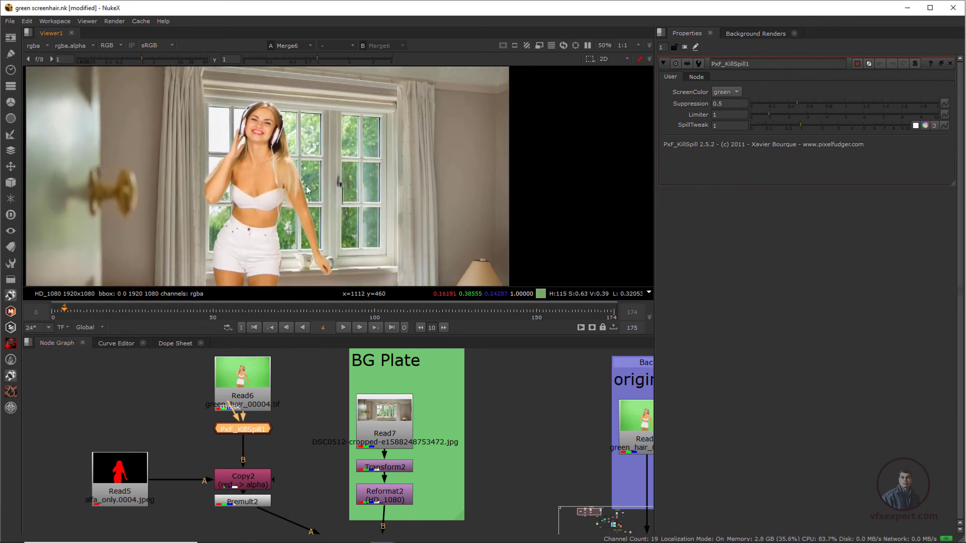
mouse_move(79, 312)
mouse_down()
mouse_move(122, 314)
mouse_move(61, 313)
mouse_move(86, 315)
mouse_up()
click(53, 485)
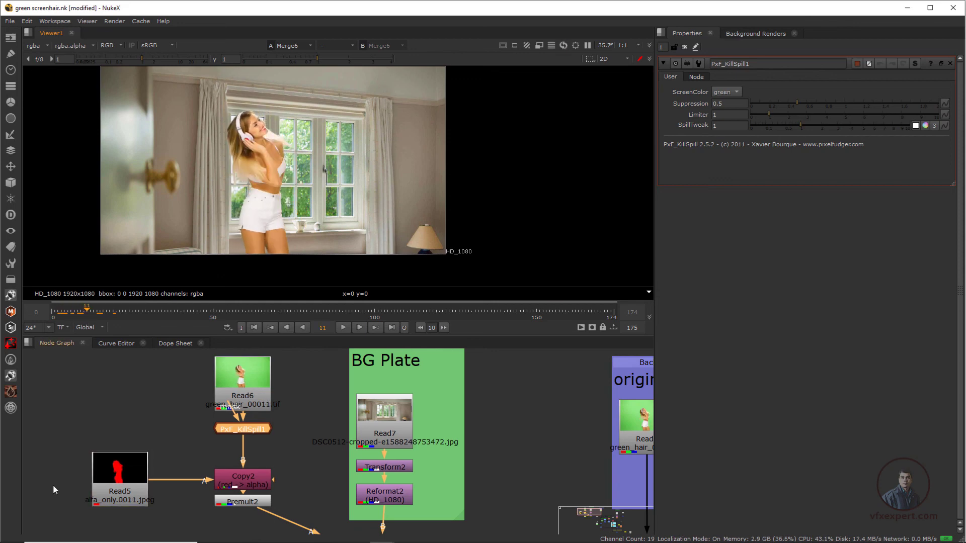